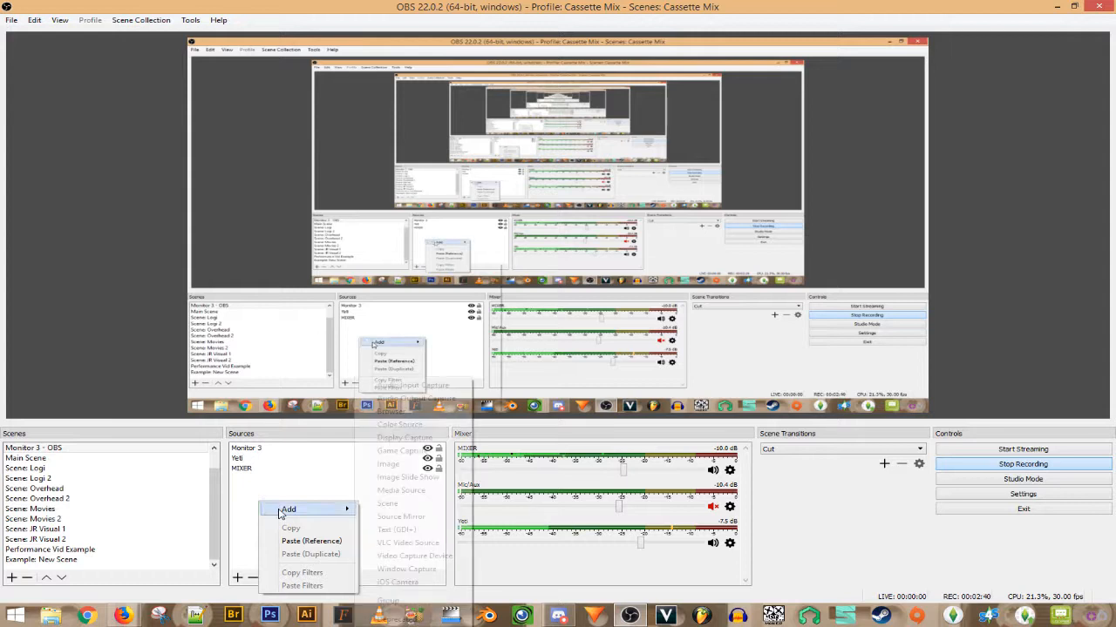
# - Dismiss the add-source menu without adding anything and scroll the Scenes list to the top
pyautogui.click(256, 502)
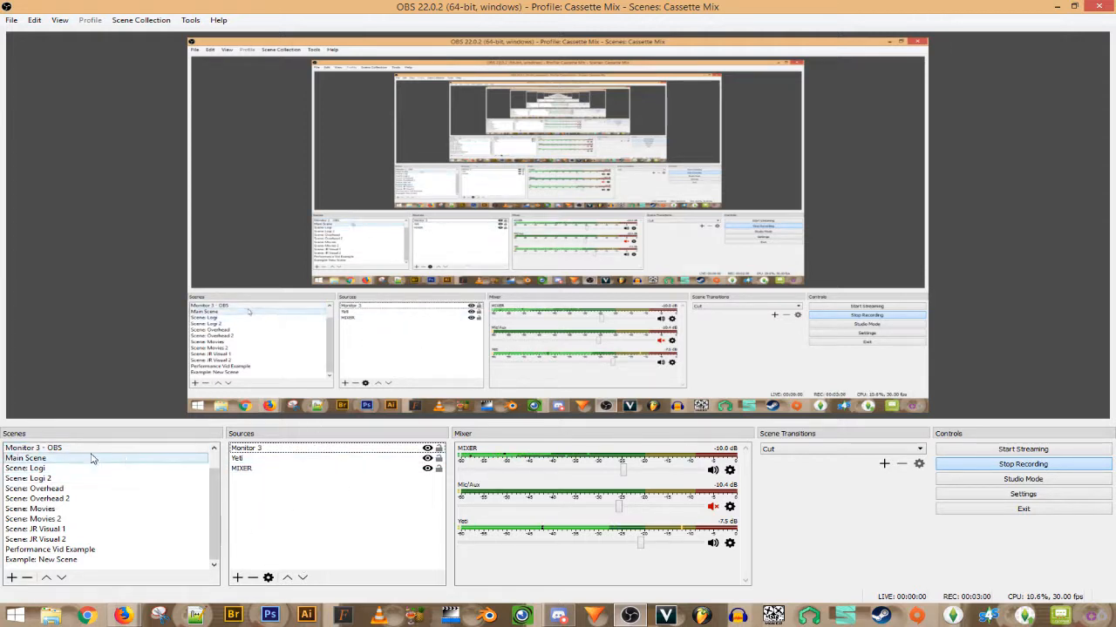
pyautogui.moveTo(215, 504); pyautogui.dragTo(229, 471)
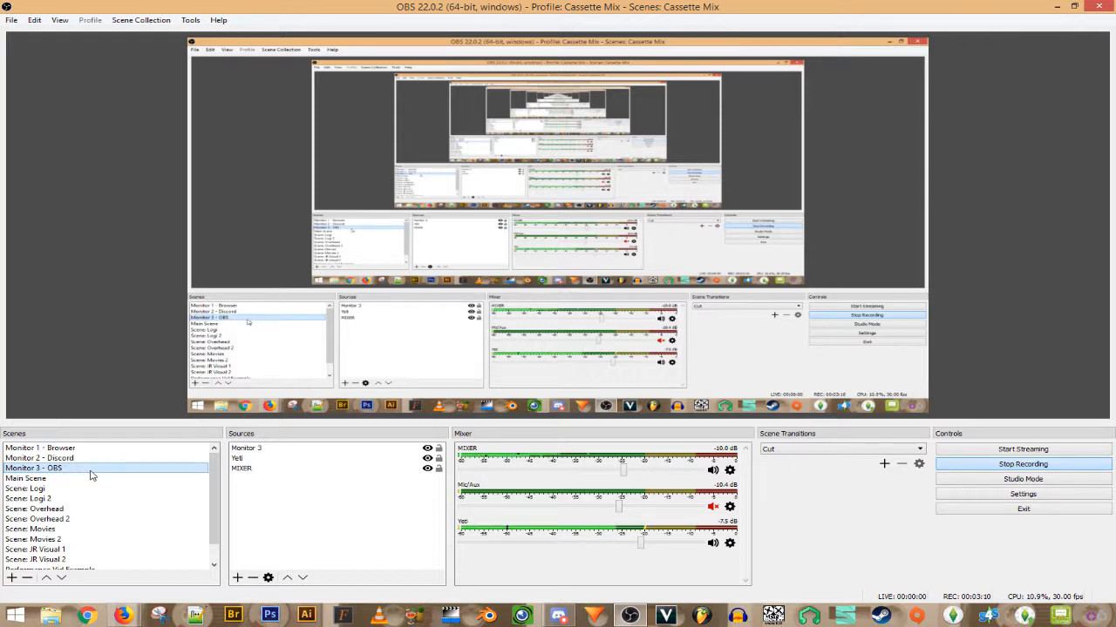
# - Bring up the Sources panel's Add submenu listing source types for the Monitor 3 - OBS scene
pyautogui.rightClick(256, 498)
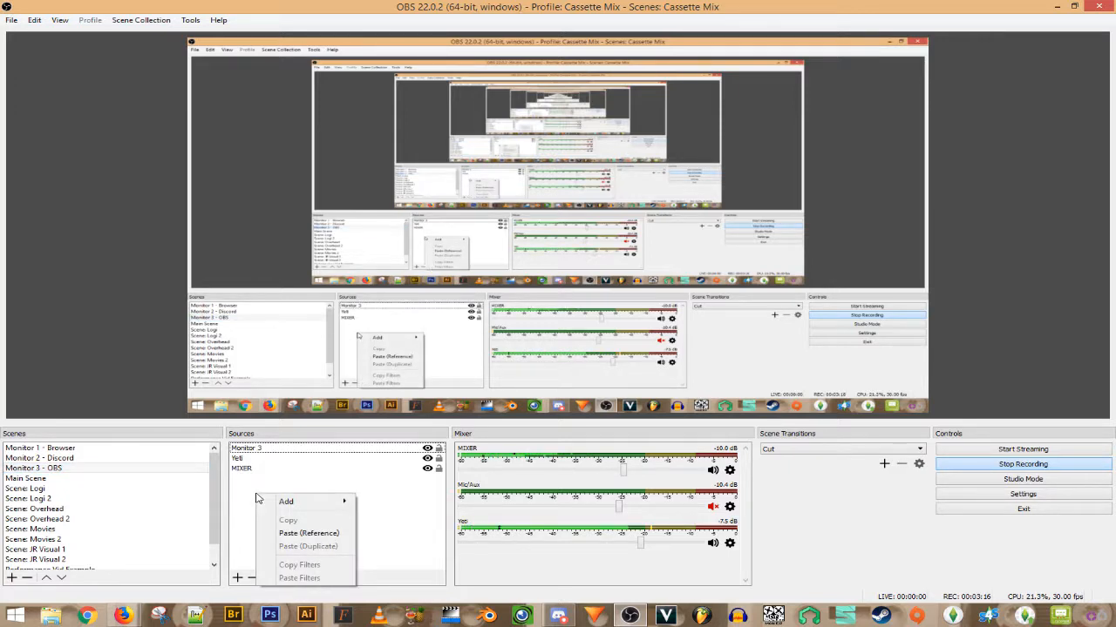
pyautogui.moveTo(286, 504)
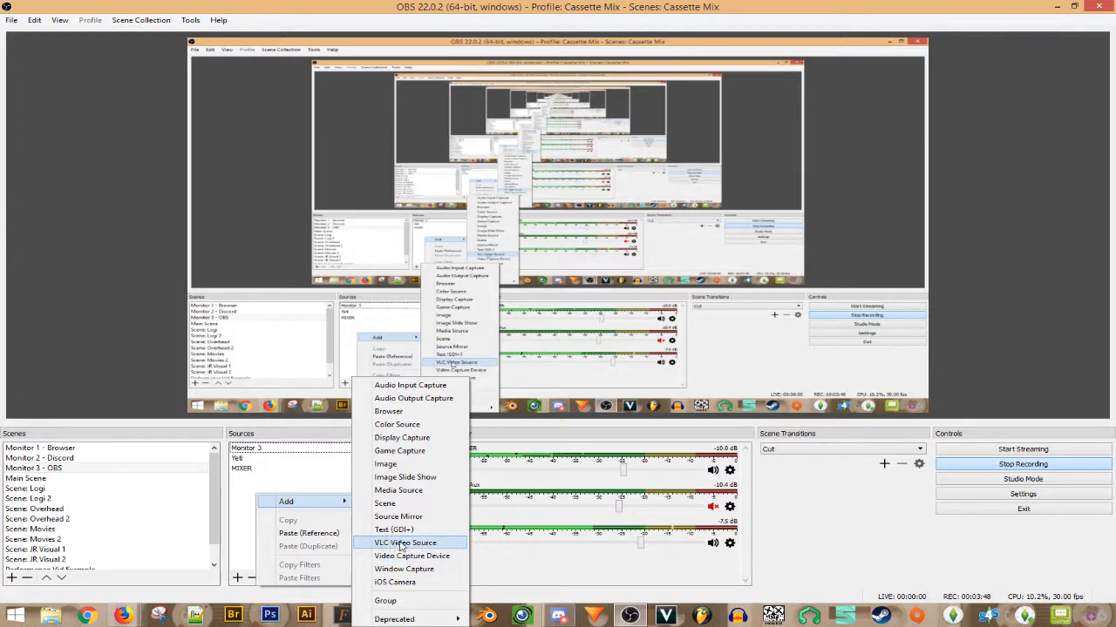
pyautogui.click(217, 510)
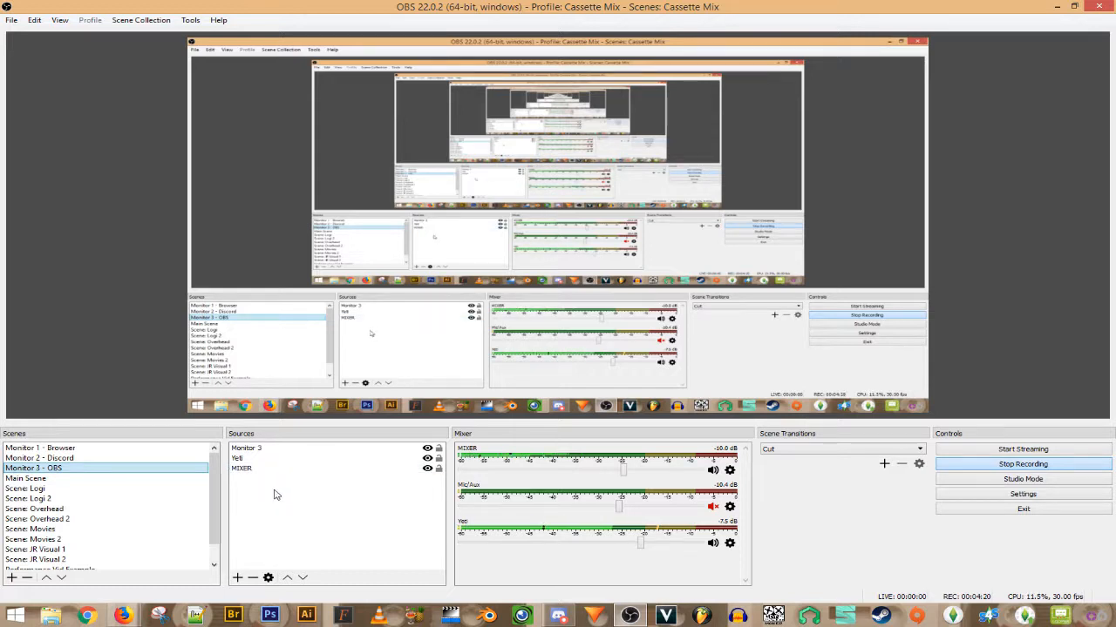
pyautogui.rightClick(270, 528)
pyautogui.moveTo(291, 533)
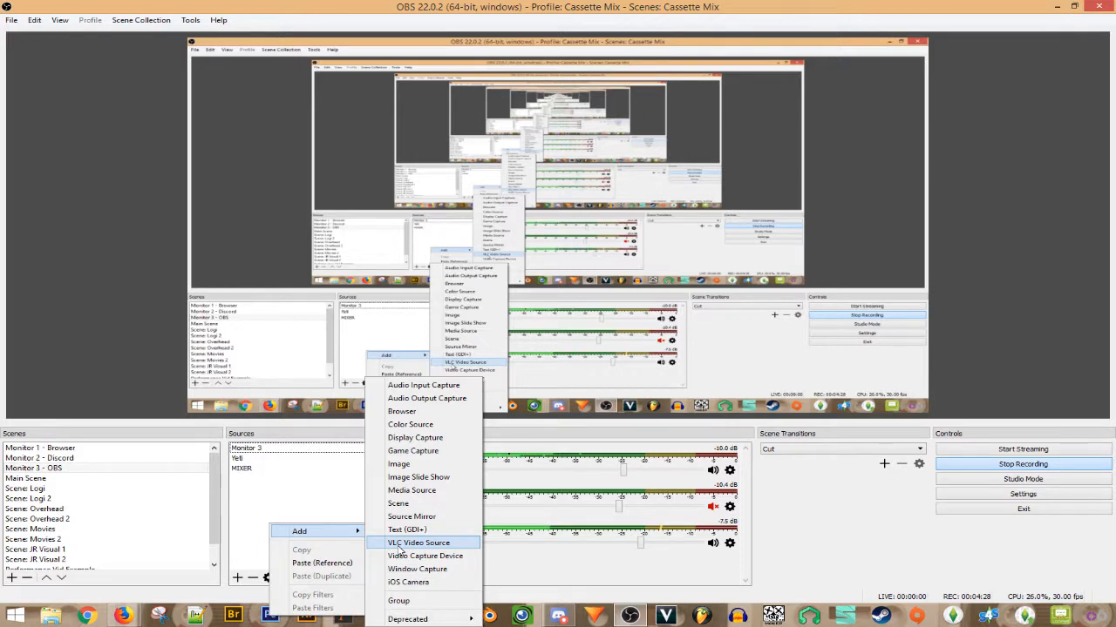
# - Add a VLC Video Source, keeping the default name VLC Video Source 2
pyautogui.click(400, 544)
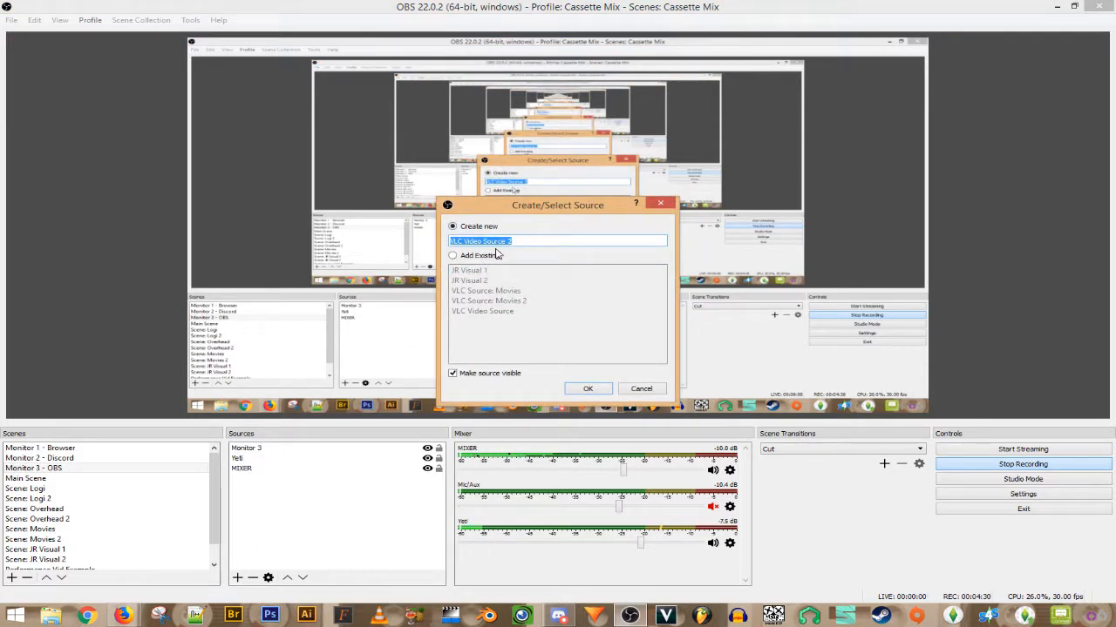
pyautogui.click(523, 240)
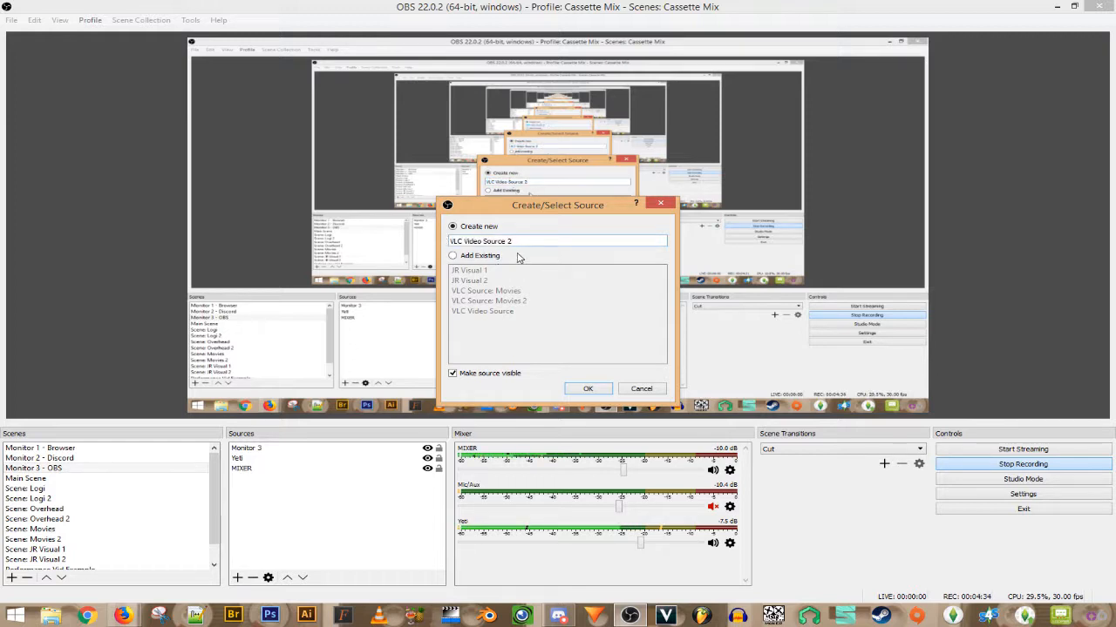
pyautogui.click(587, 390)
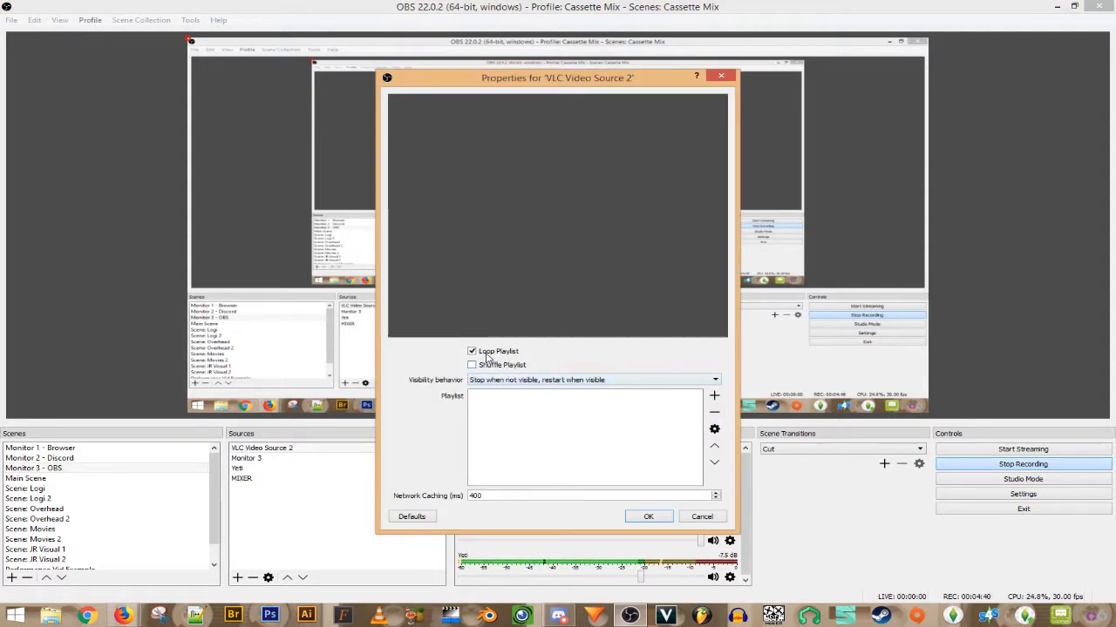
# - Turn off Loop Playlist and turn on Shuffle Playlist for VLC Video Source 2
pyautogui.moveTo(598, 96); pyautogui.dragTo(493, 99)
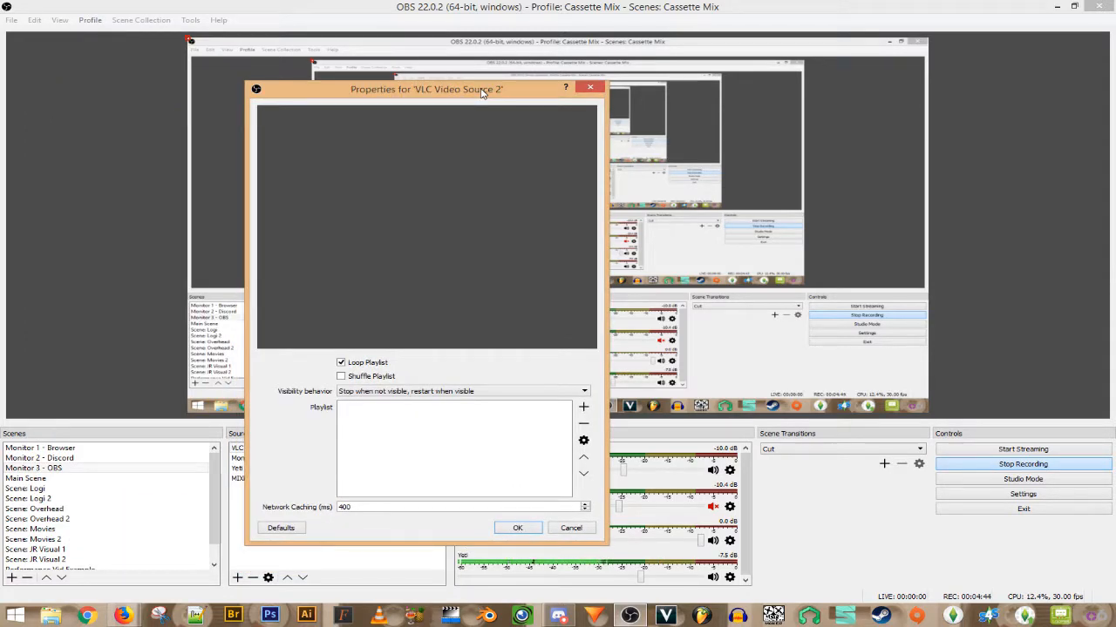
pyautogui.click(340, 377)
pyautogui.click(341, 363)
# - Set Visibility behavior to 'Always play even when not visible'
pyautogui.click(494, 397)
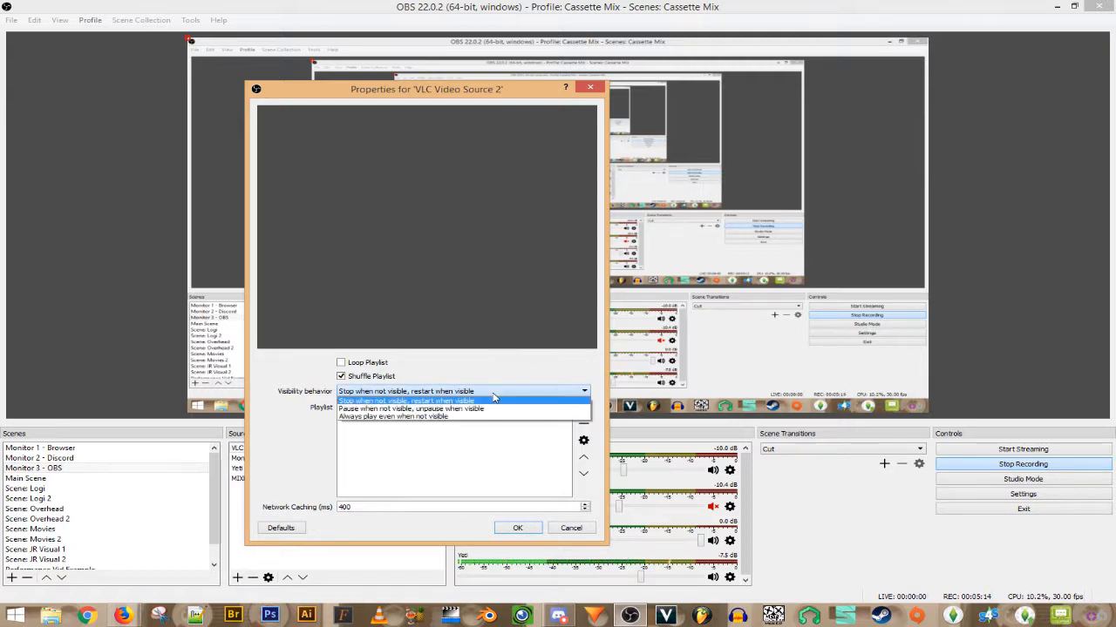
pyautogui.click(471, 409)
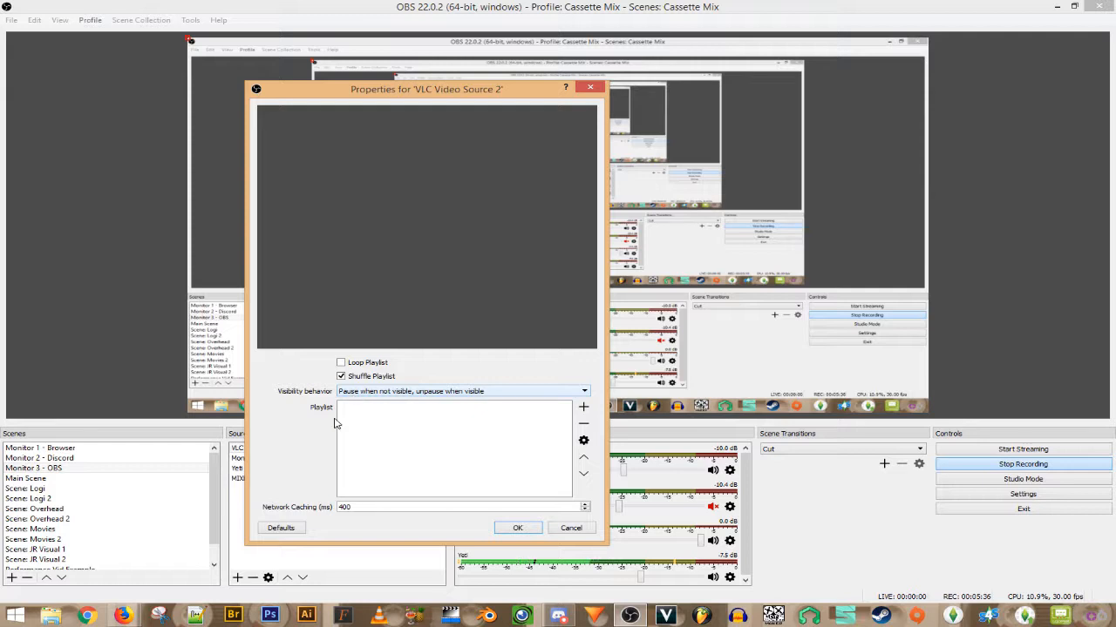
pyautogui.moveTo(440, 99); pyautogui.dragTo(580, 129)
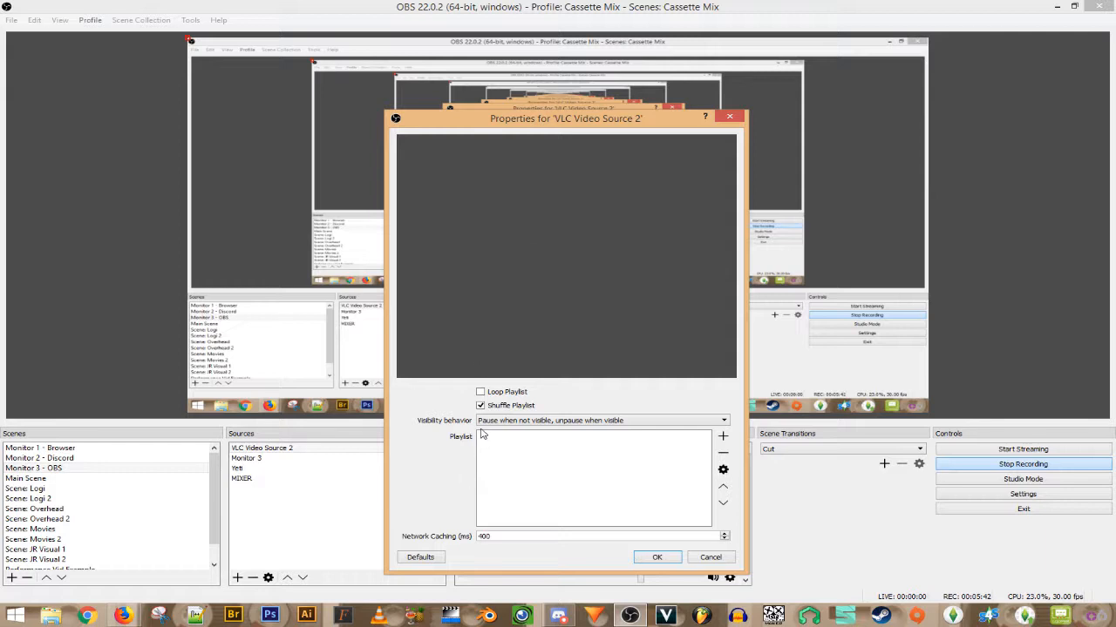
pyautogui.moveTo(591, 128); pyautogui.dragTo(464, 94)
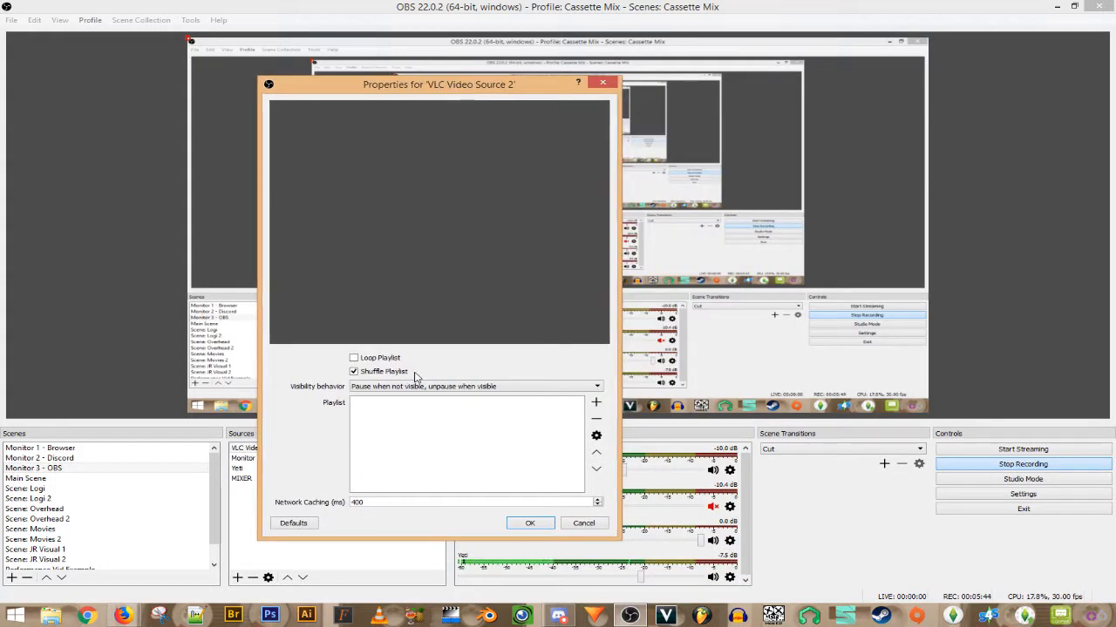
pyautogui.click(418, 386)
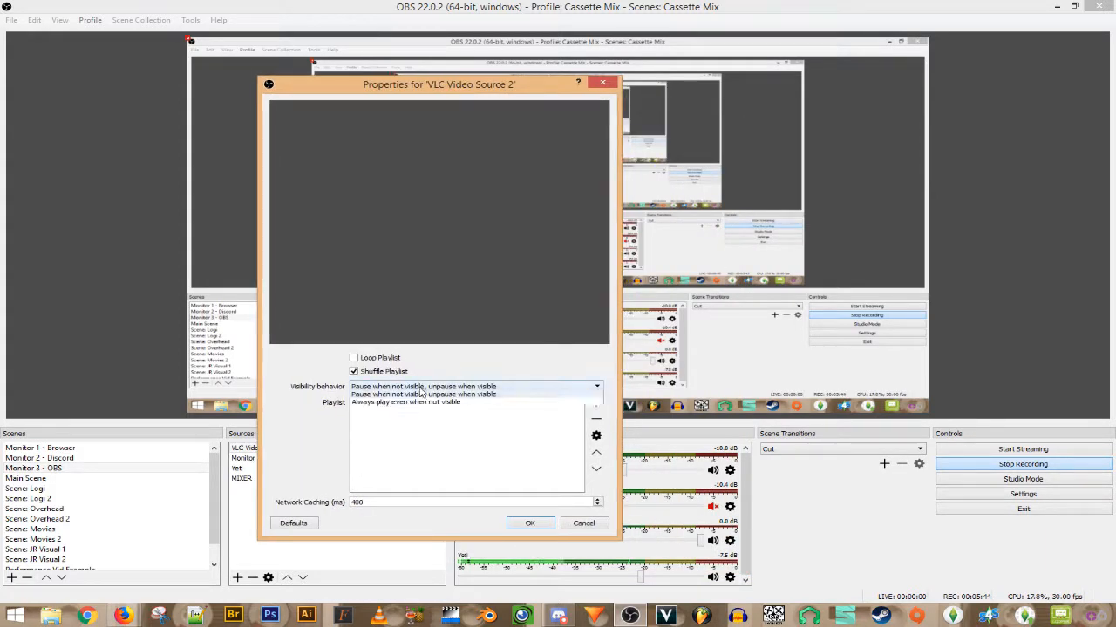
pyautogui.click(369, 410)
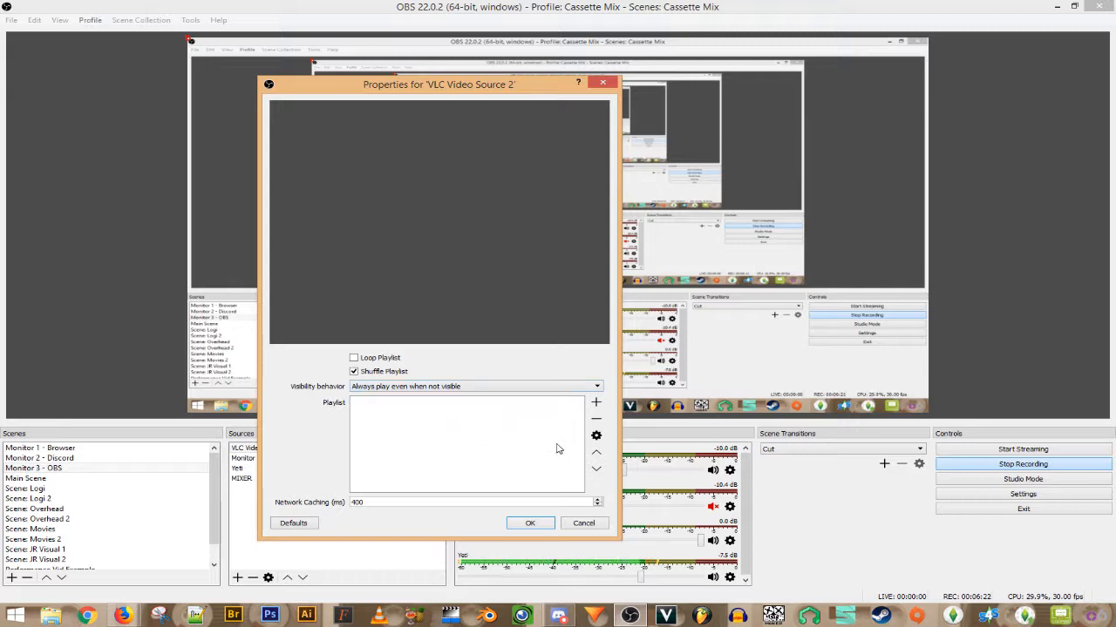
# - Add the file propaganda.avi from Videos > To Be Sampled to the VLC playlist
pyautogui.click(597, 405)
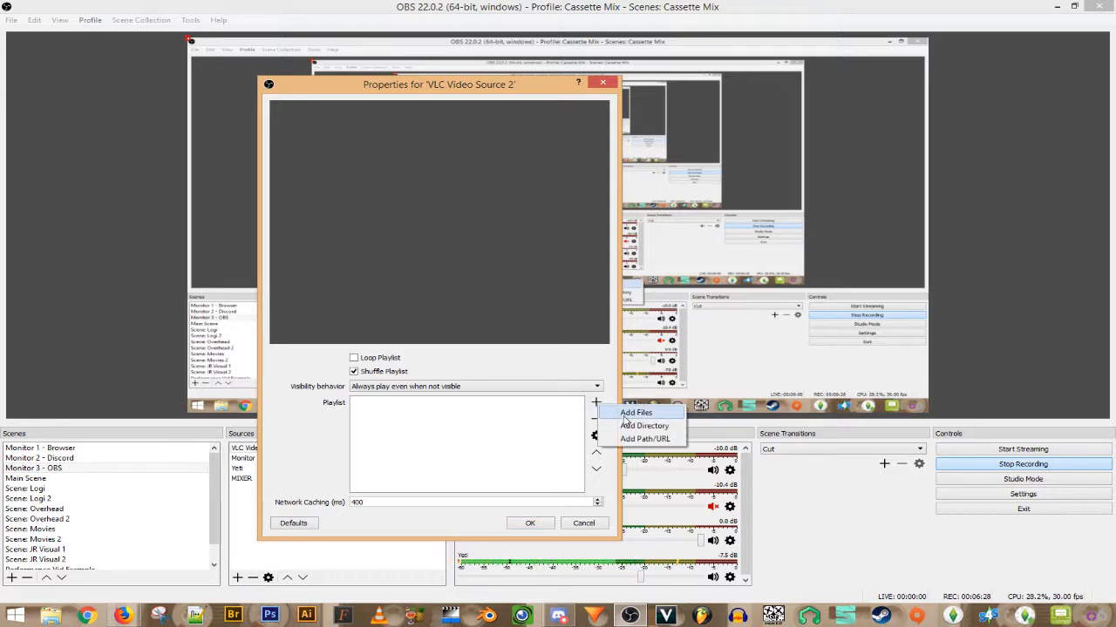
pyautogui.click(635, 413)
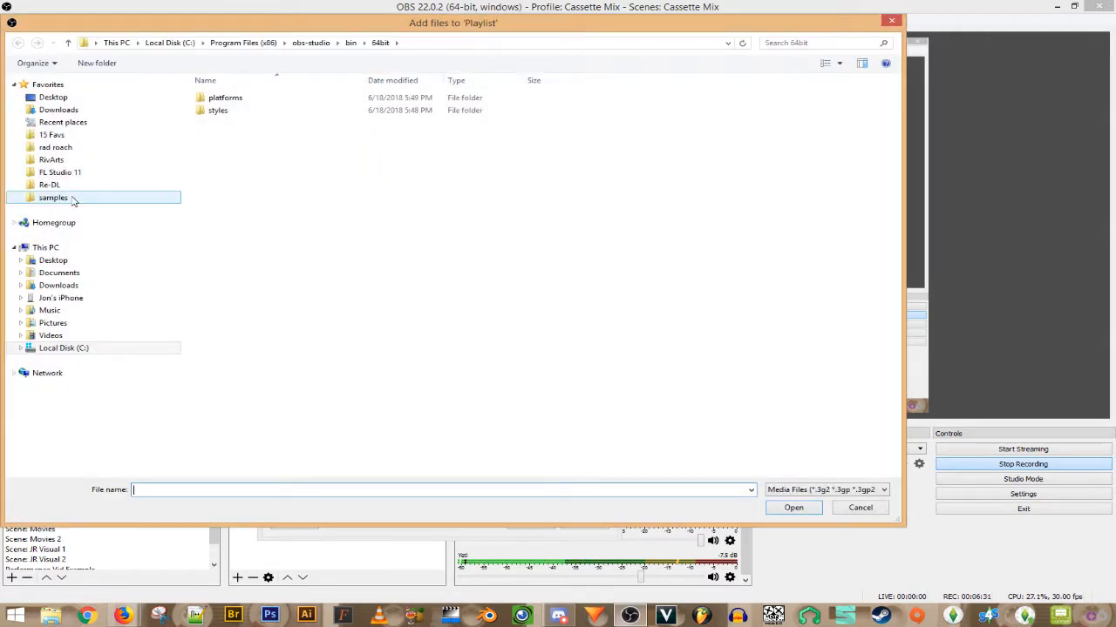
pyautogui.click(56, 286)
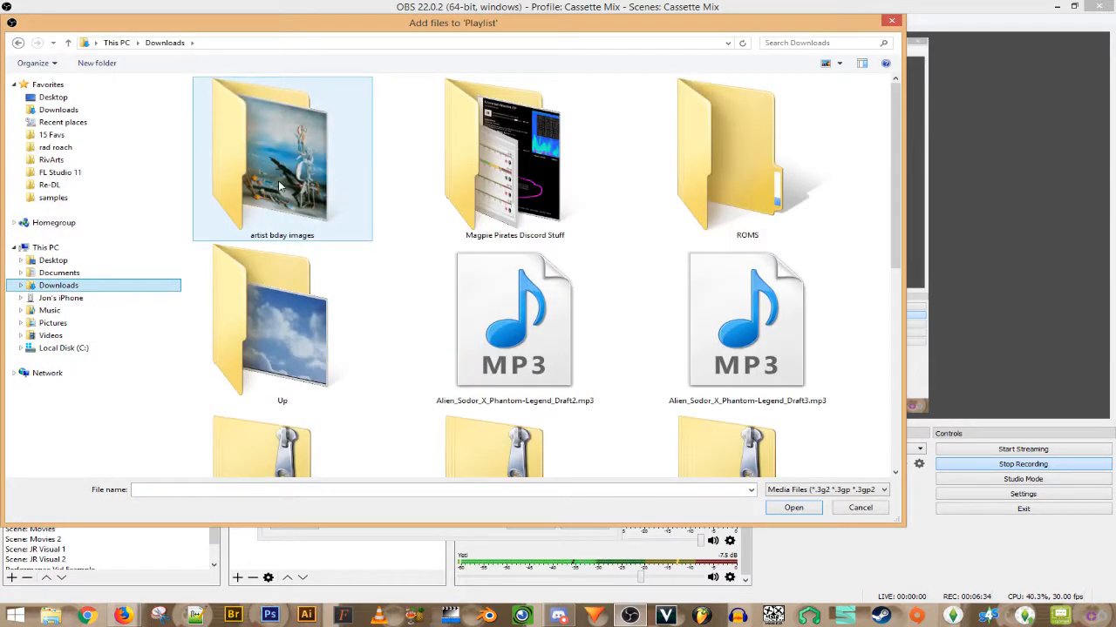
pyautogui.doubleClick(510, 187)
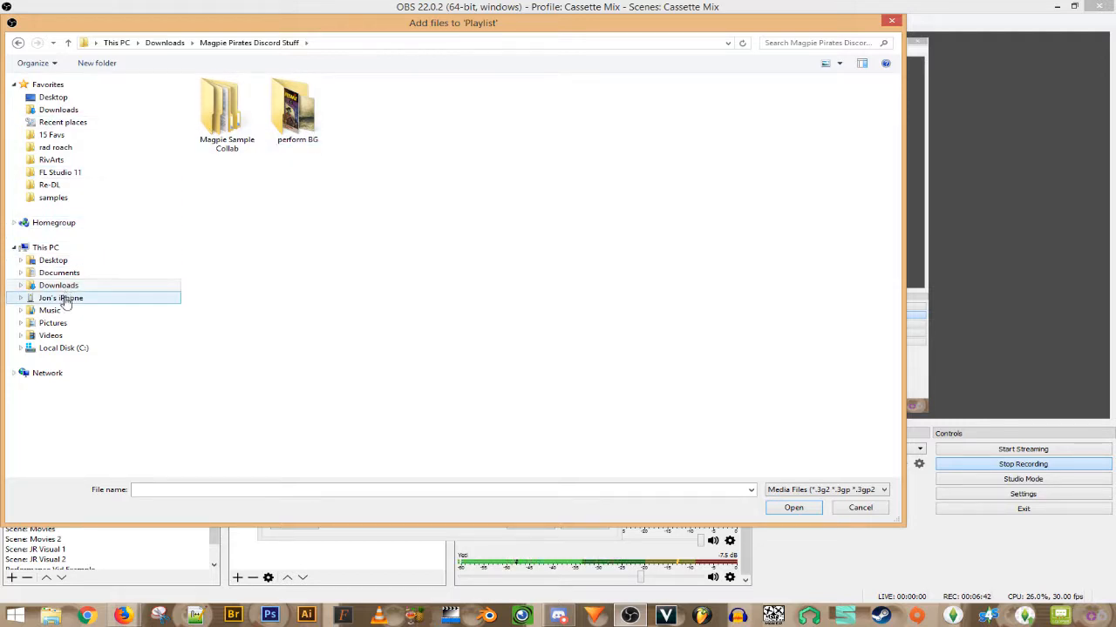
pyautogui.click(124, 338)
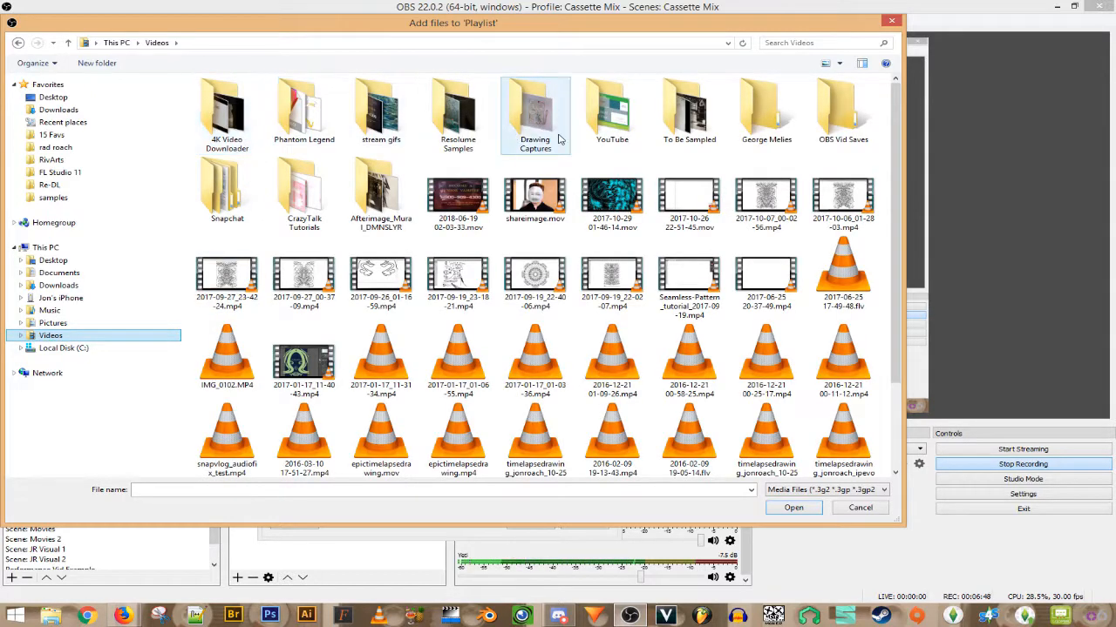
pyautogui.doubleClick(682, 127)
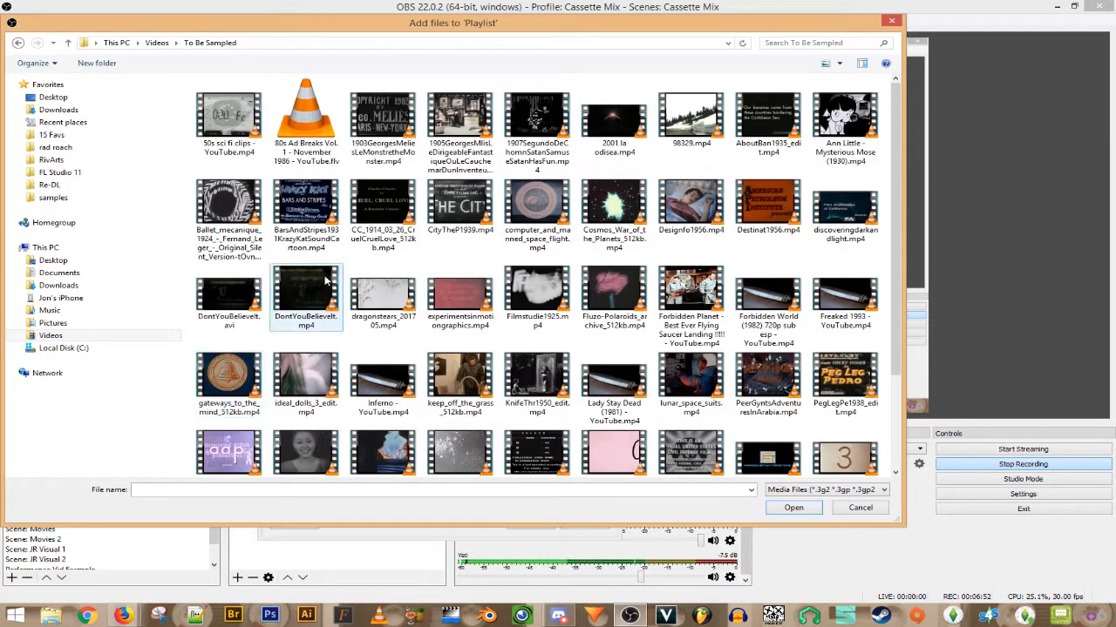
pyautogui.click(300, 445)
pyautogui.doubleClick(301, 445)
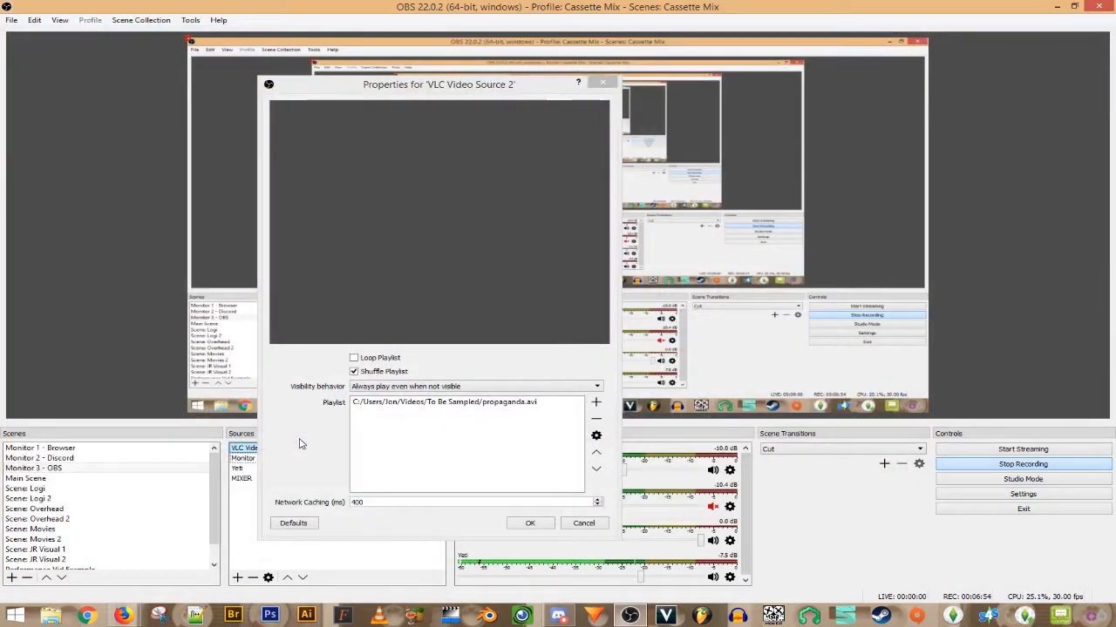
# - Select the propaganda.avi entry in the VLC source's playlist
pyautogui.click(446, 406)
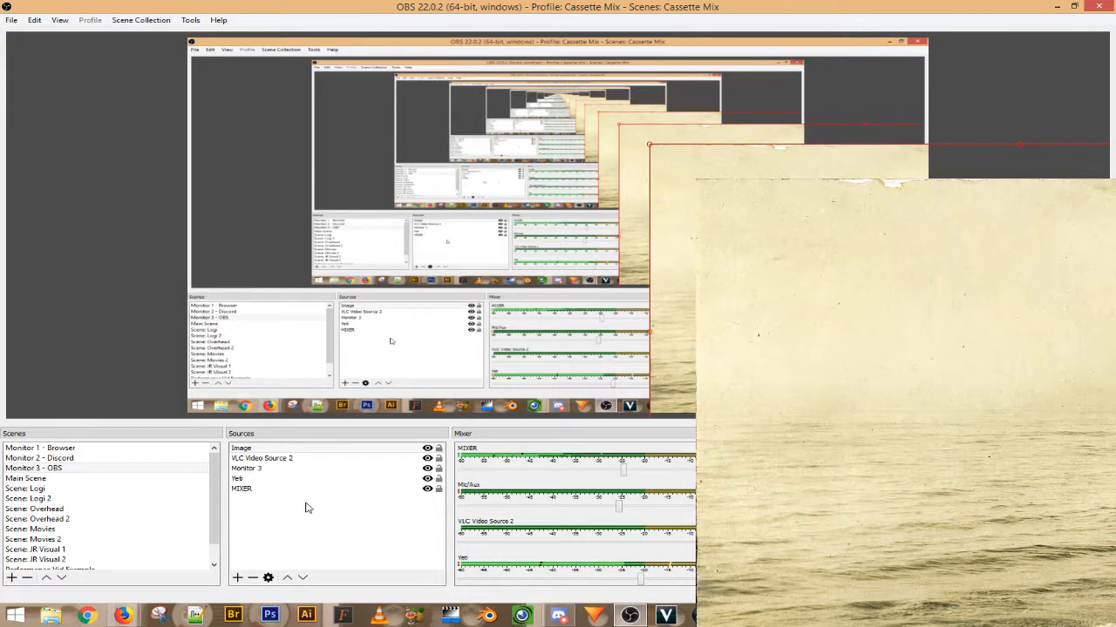
# - Apply Transform > Stretch to screen to the Image source so the ocean photo fills the canvas
pyautogui.click(257, 488)
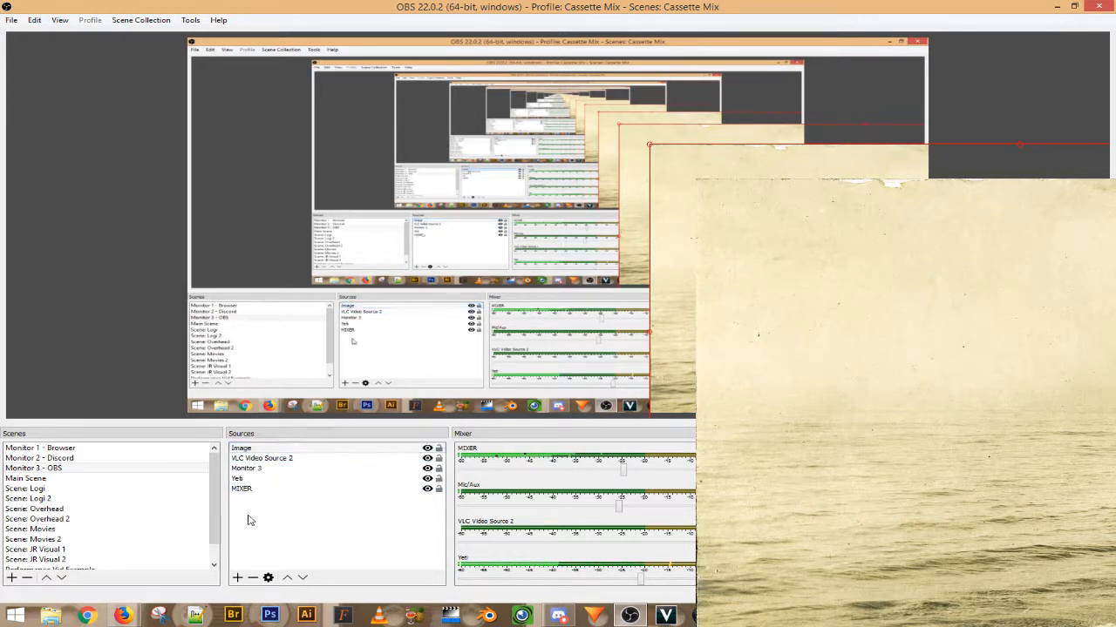
pyautogui.click(249, 452)
pyautogui.rightClick(249, 453)
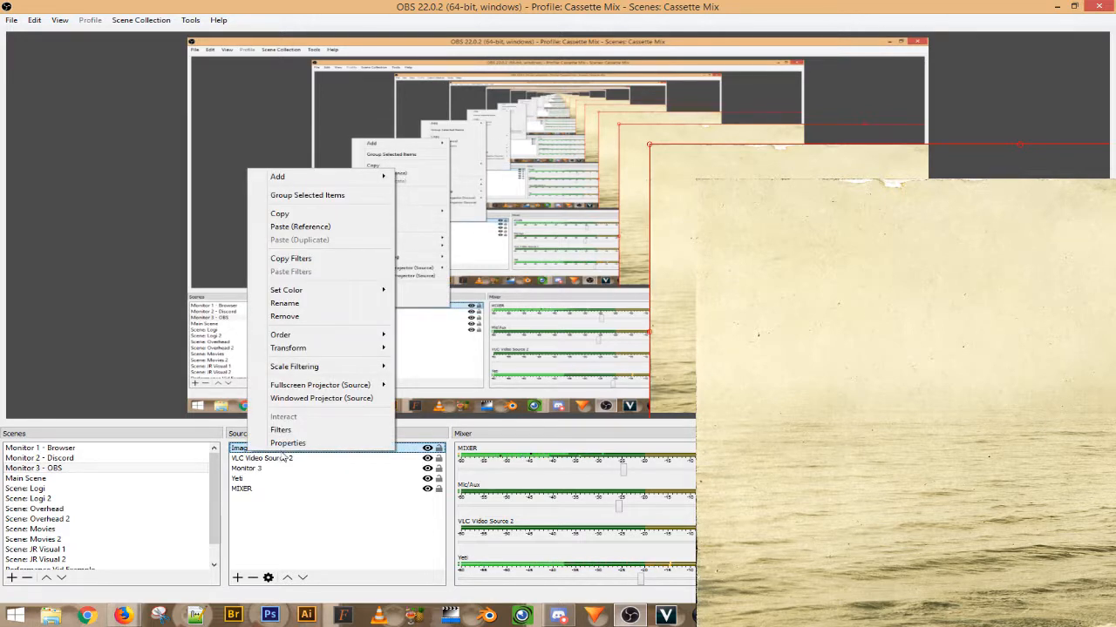
pyautogui.moveTo(302, 353)
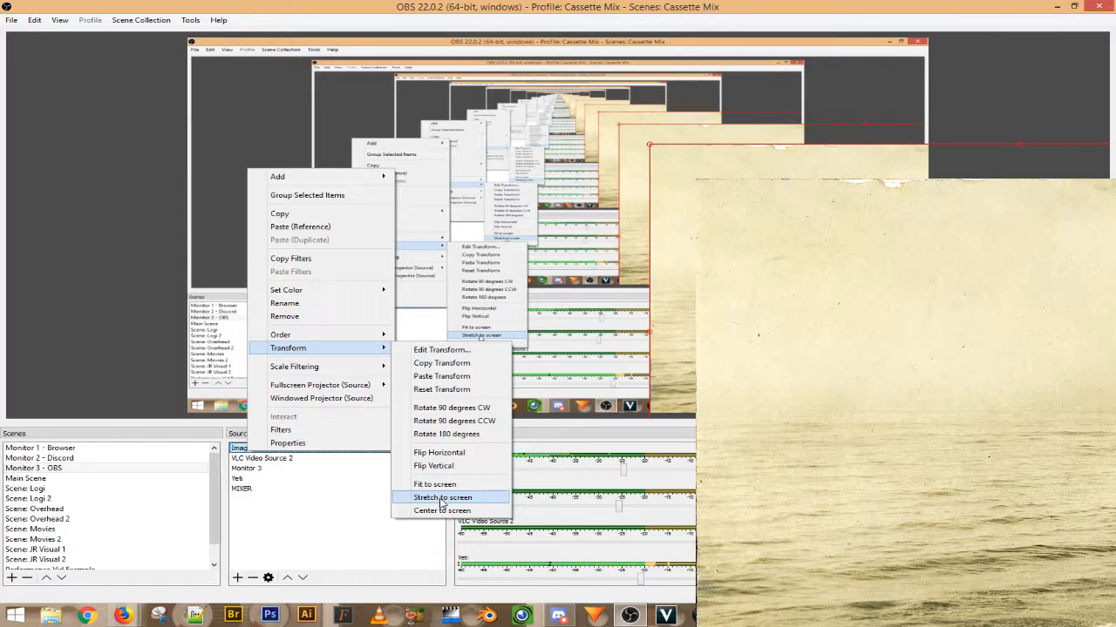
pyautogui.click(441, 497)
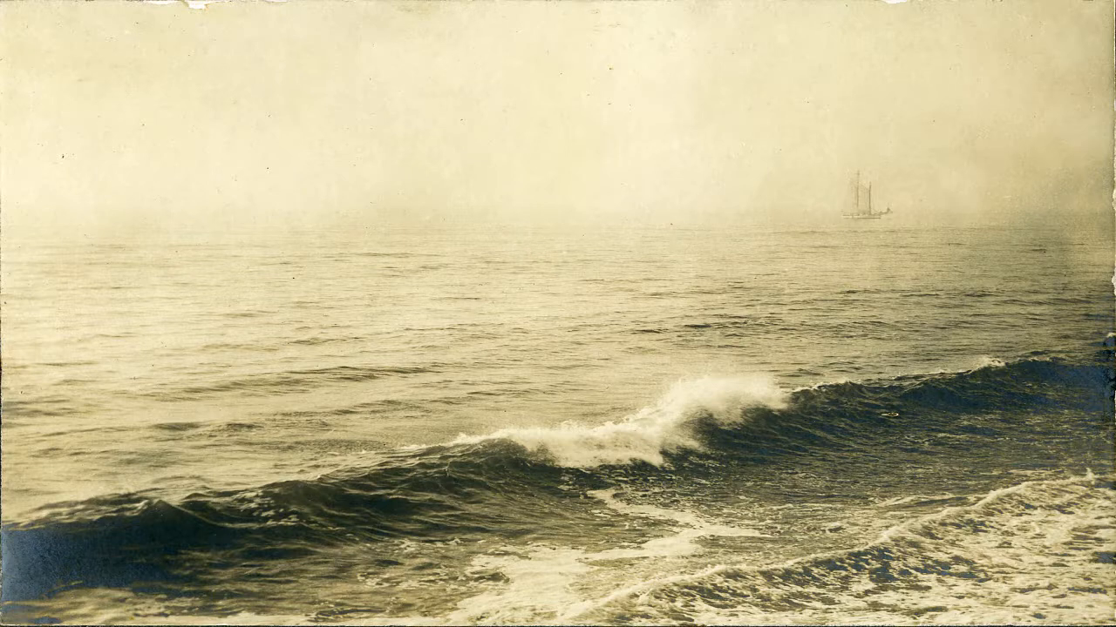
# - Shift the ocean image on the canvas and move the Image source below VLC Video Source 2
pyautogui.moveTo(471, 201); pyautogui.dragTo(783, 345)
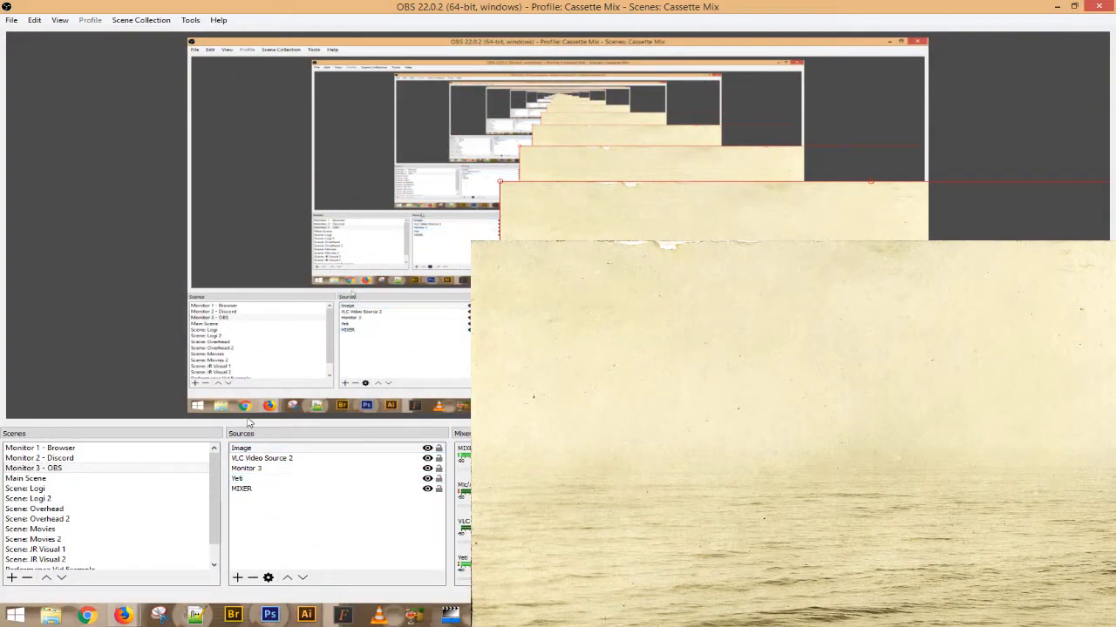
pyautogui.click(262, 448)
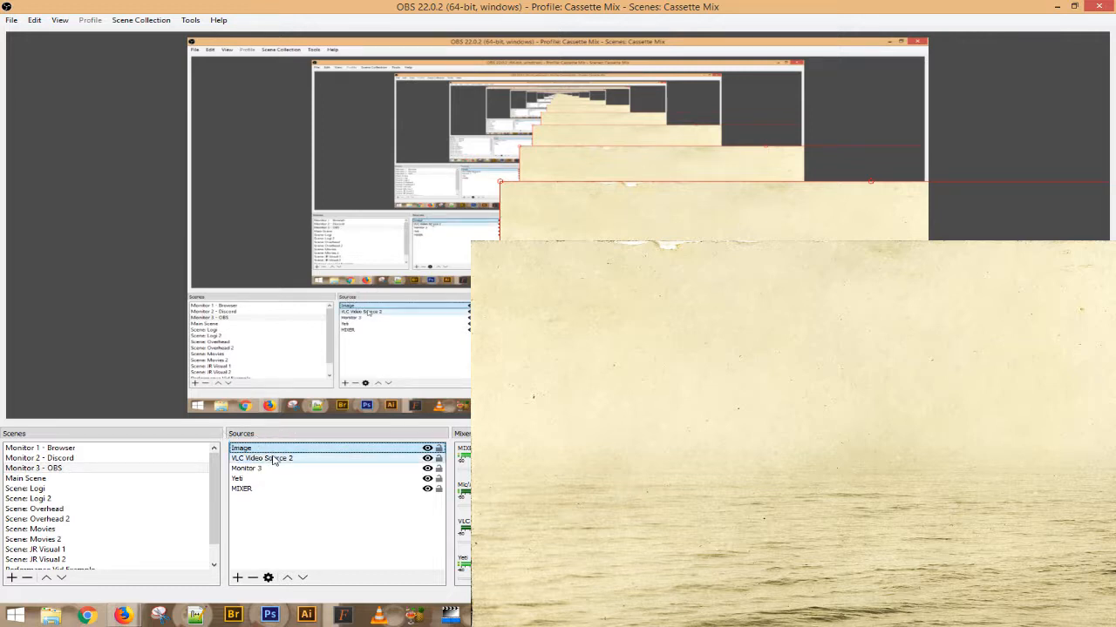
pyautogui.click(303, 578)
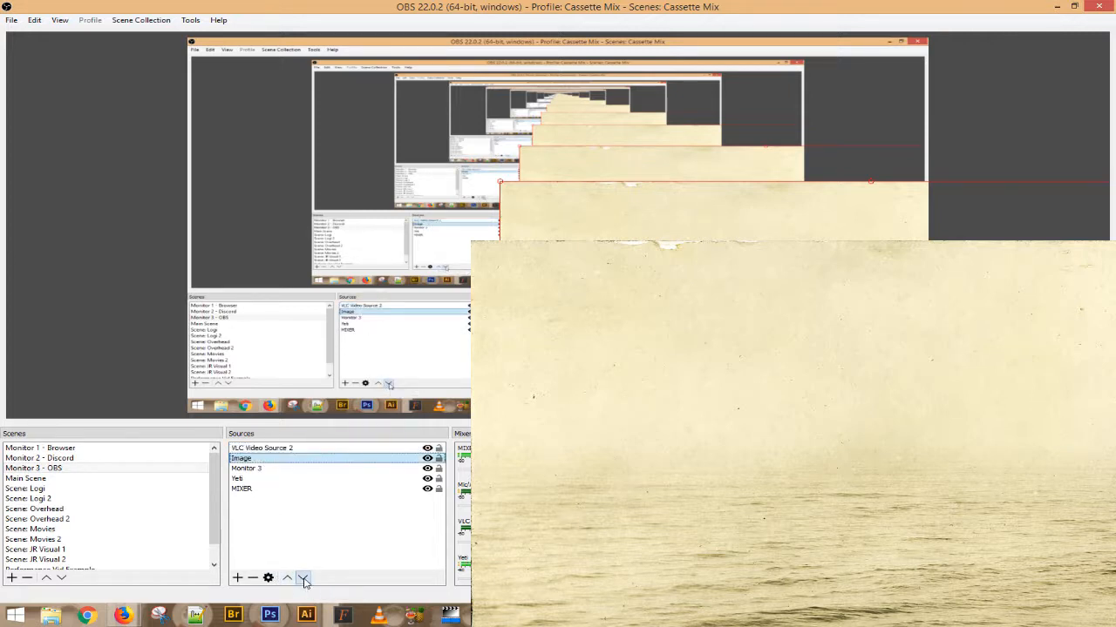
# - Hide the Image source so the Monitor 3 capture shows in the preview
pyautogui.click(277, 449)
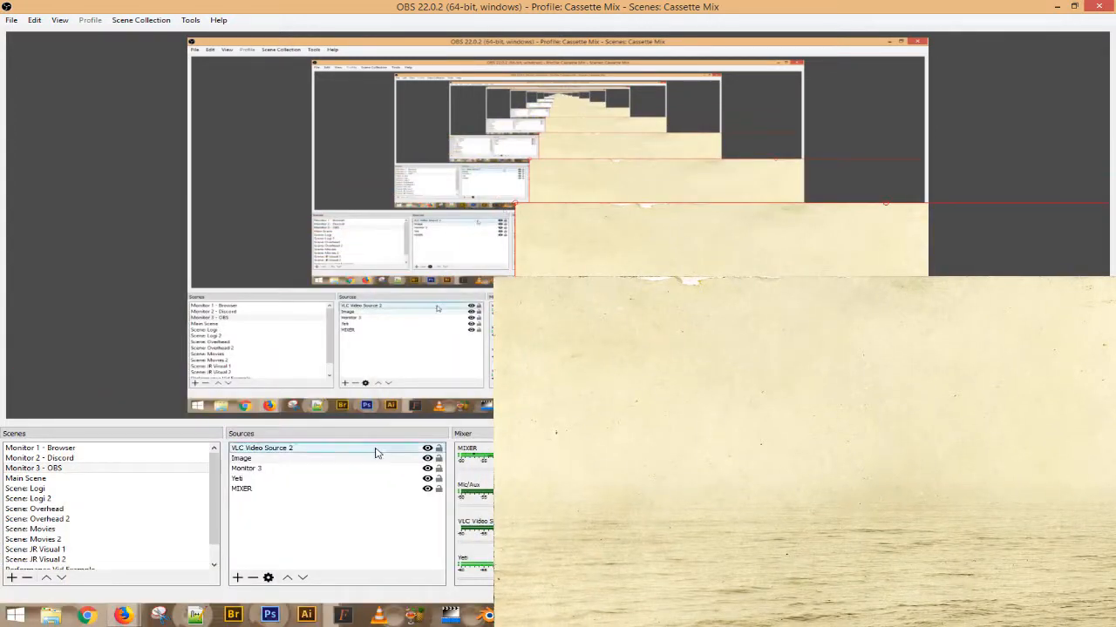
pyautogui.click(423, 459)
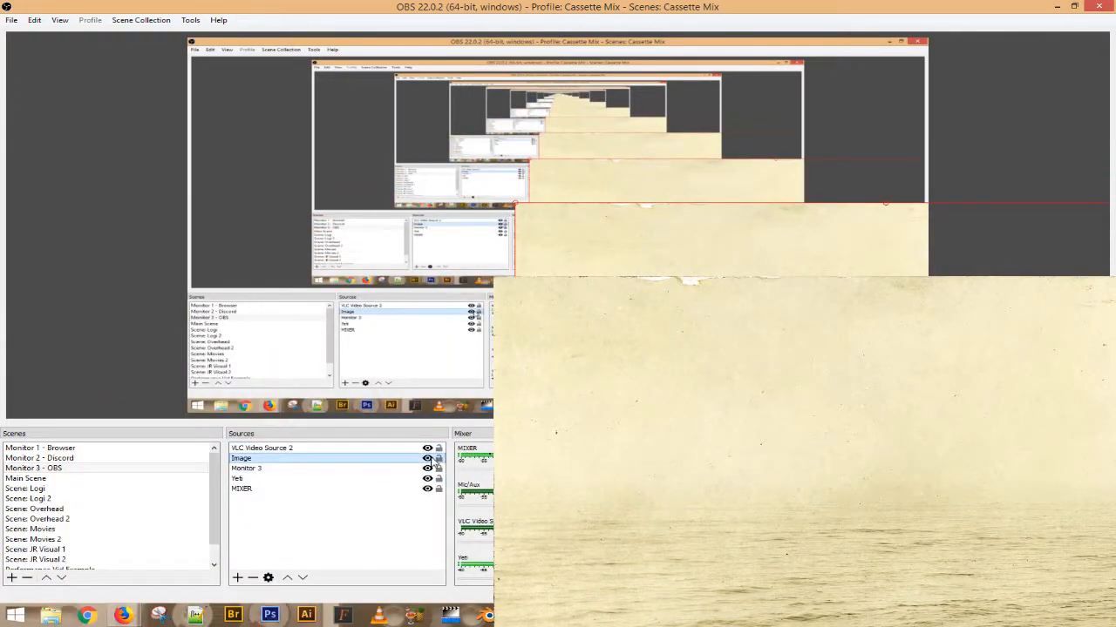
pyautogui.click(427, 459)
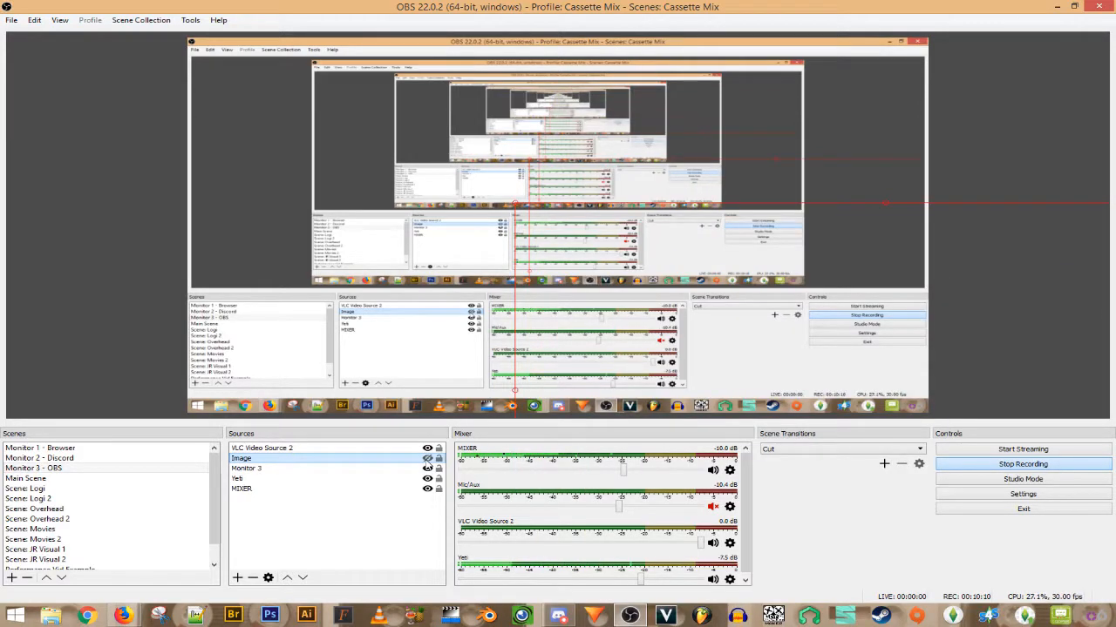
pyautogui.click(420, 450)
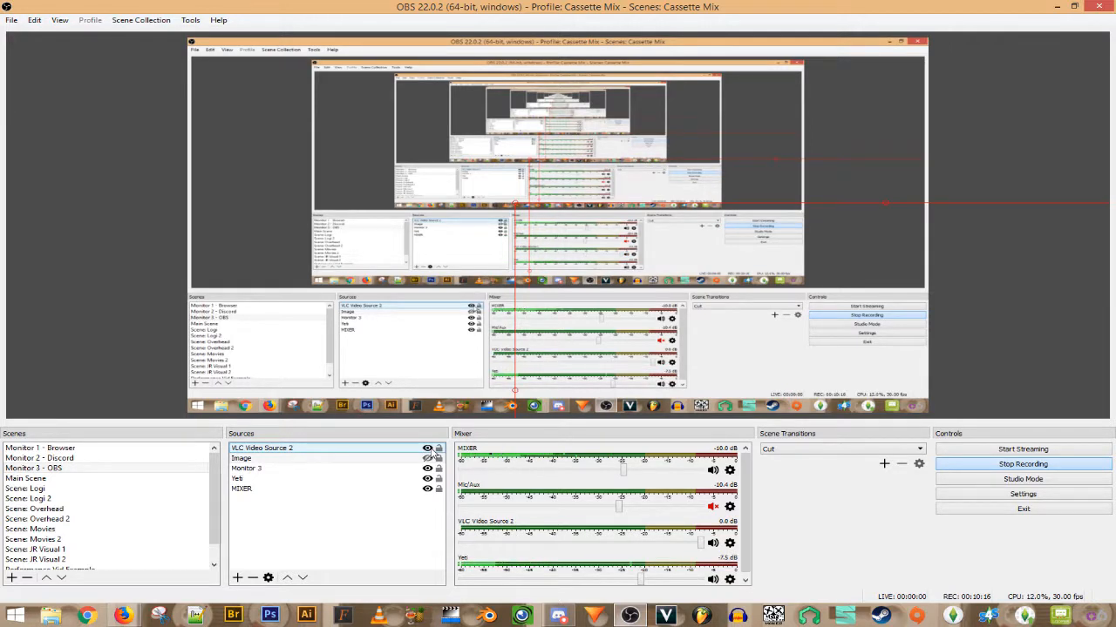
# - Apply Transform > Center to screen to VLC Video Source 2
pyautogui.click(330, 460)
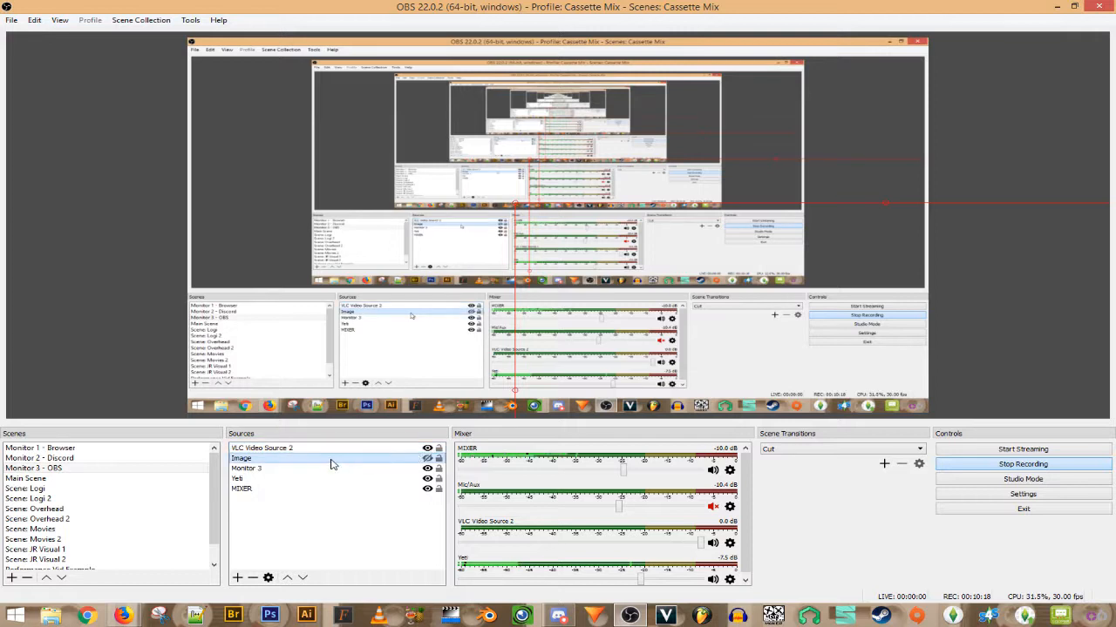
pyautogui.click(316, 450)
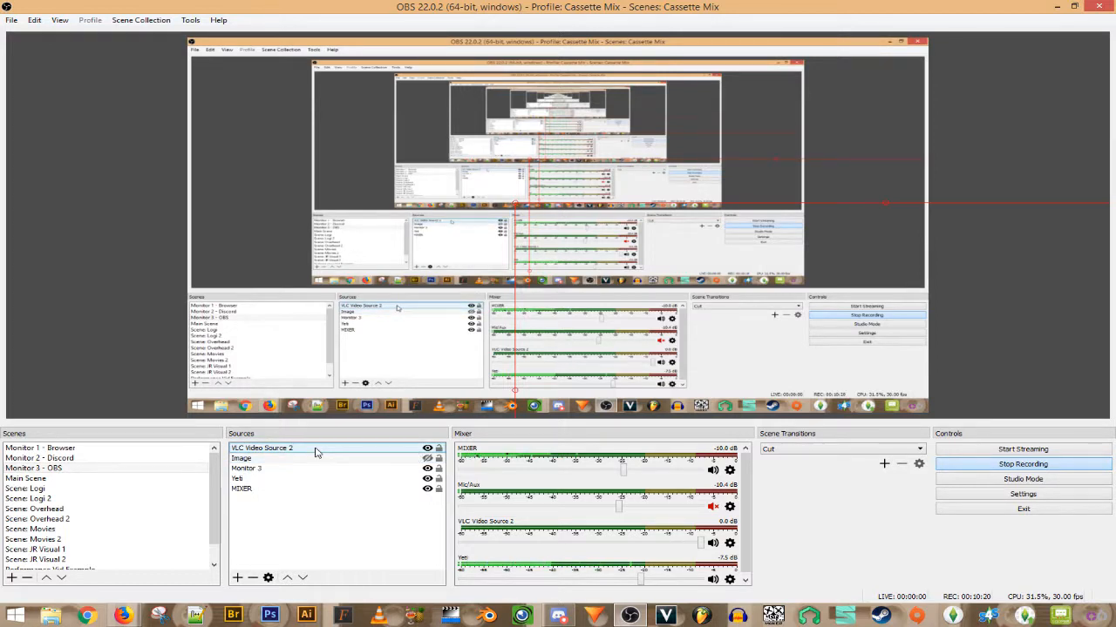
pyautogui.rightClick(315, 450)
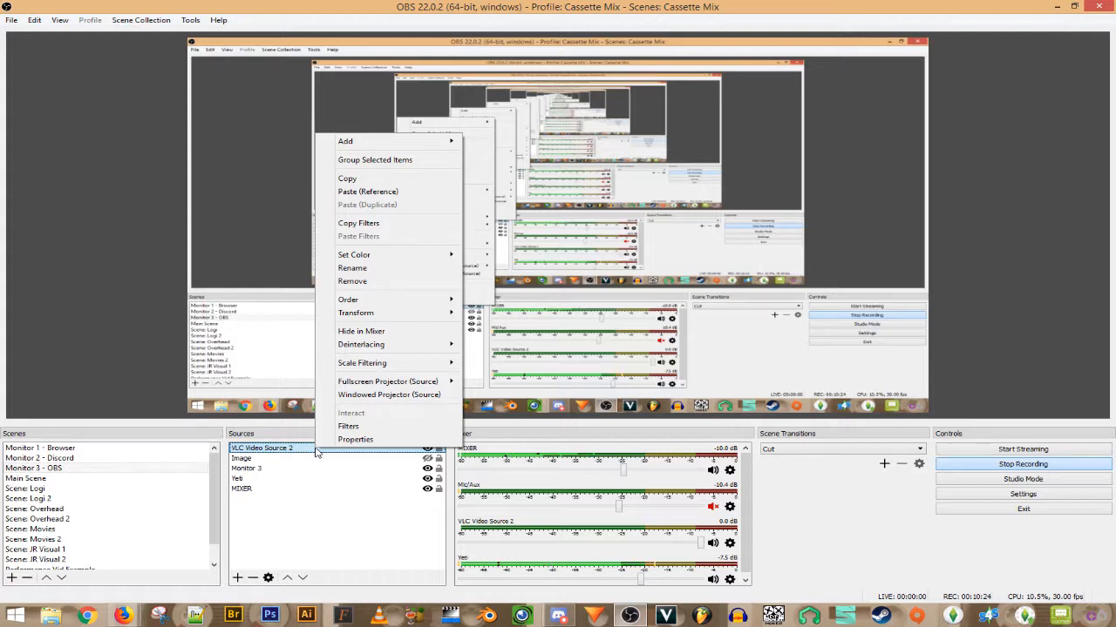
pyautogui.moveTo(401, 371)
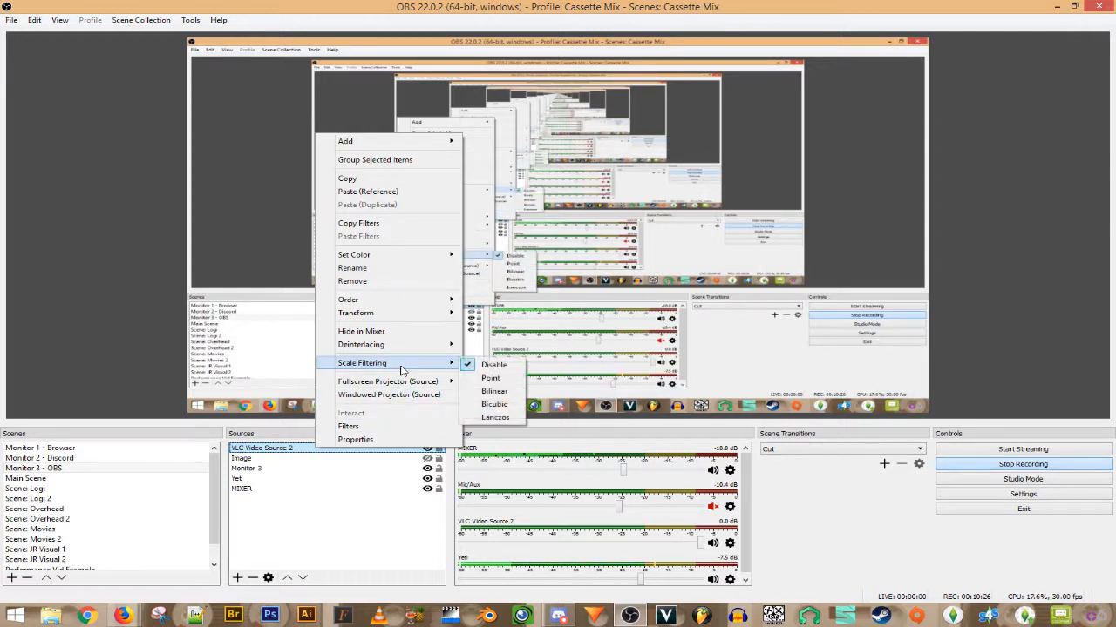
pyautogui.moveTo(426, 315)
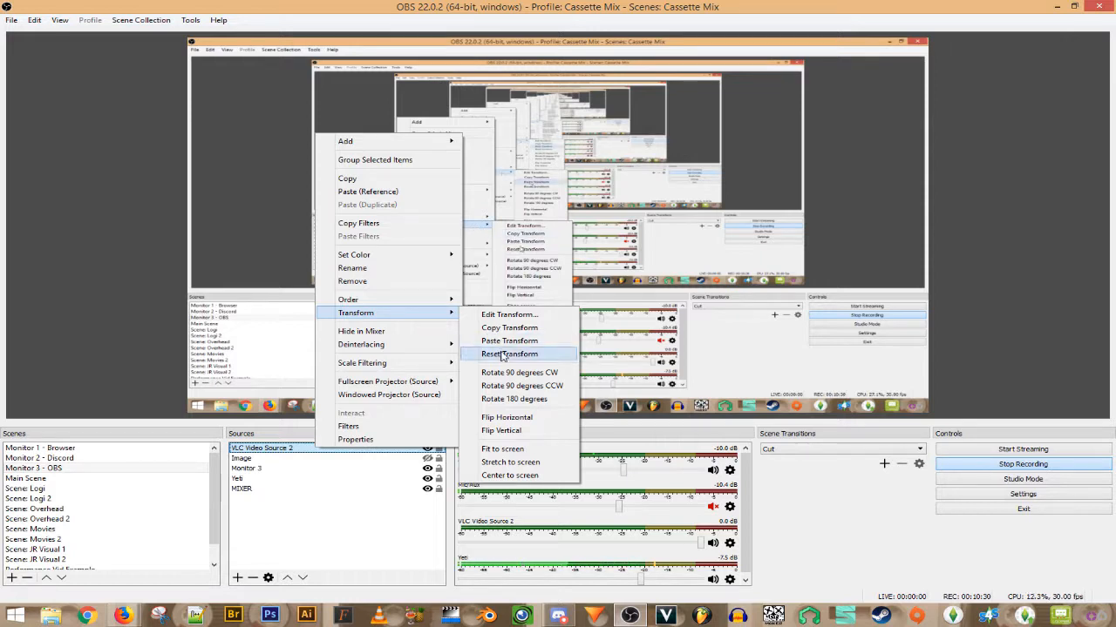
pyautogui.click(505, 476)
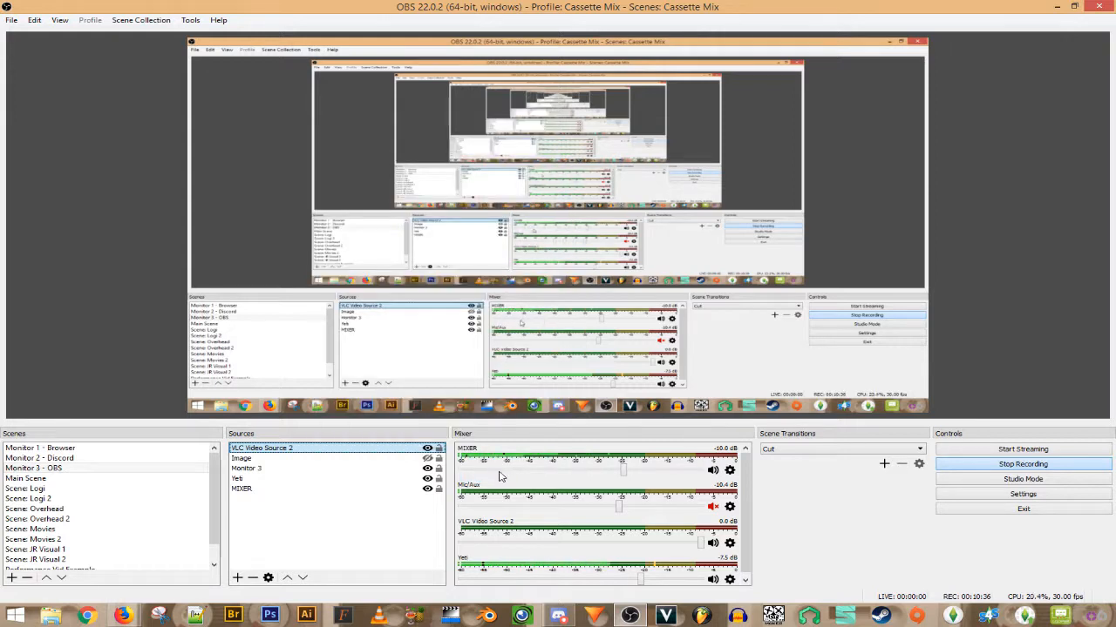
pyautogui.click(122, 468)
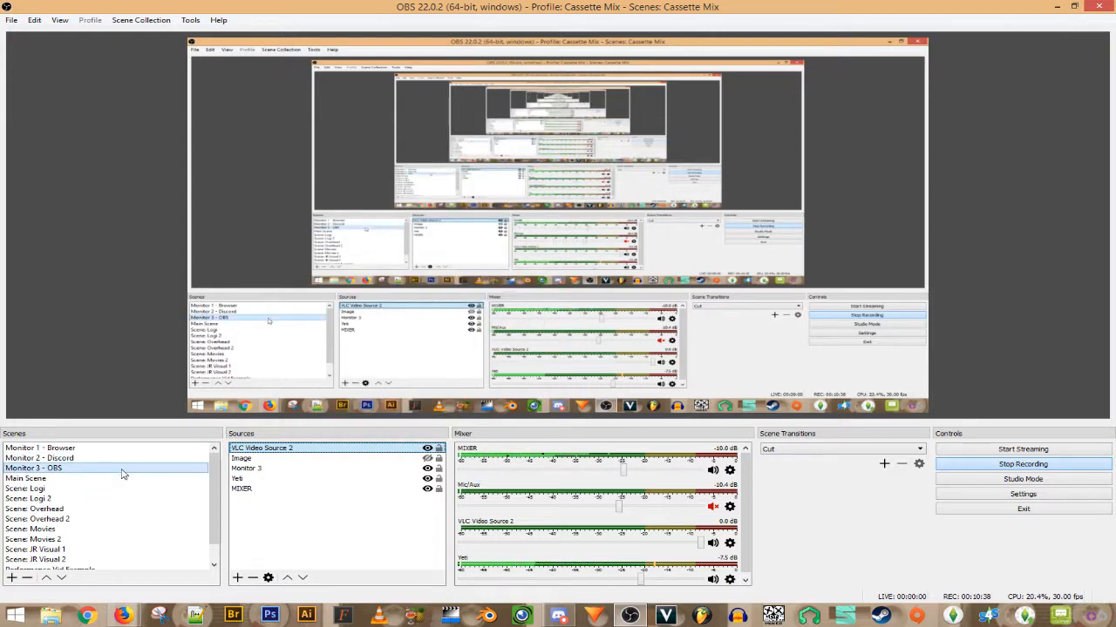
pyautogui.click(284, 449)
pyautogui.rightClick(283, 449)
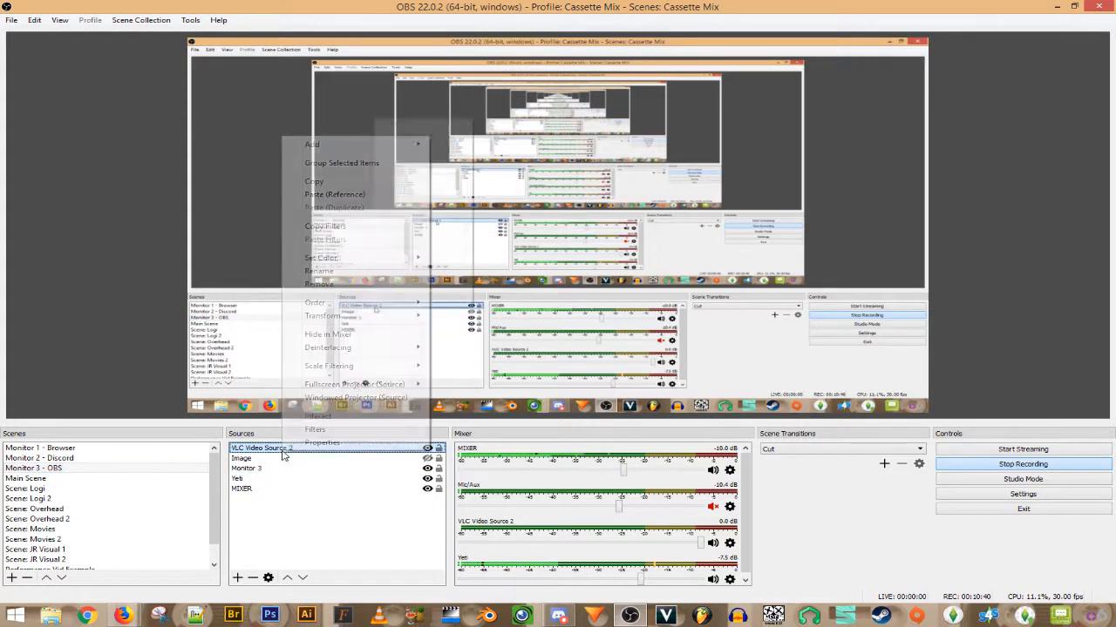
pyautogui.click(282, 452)
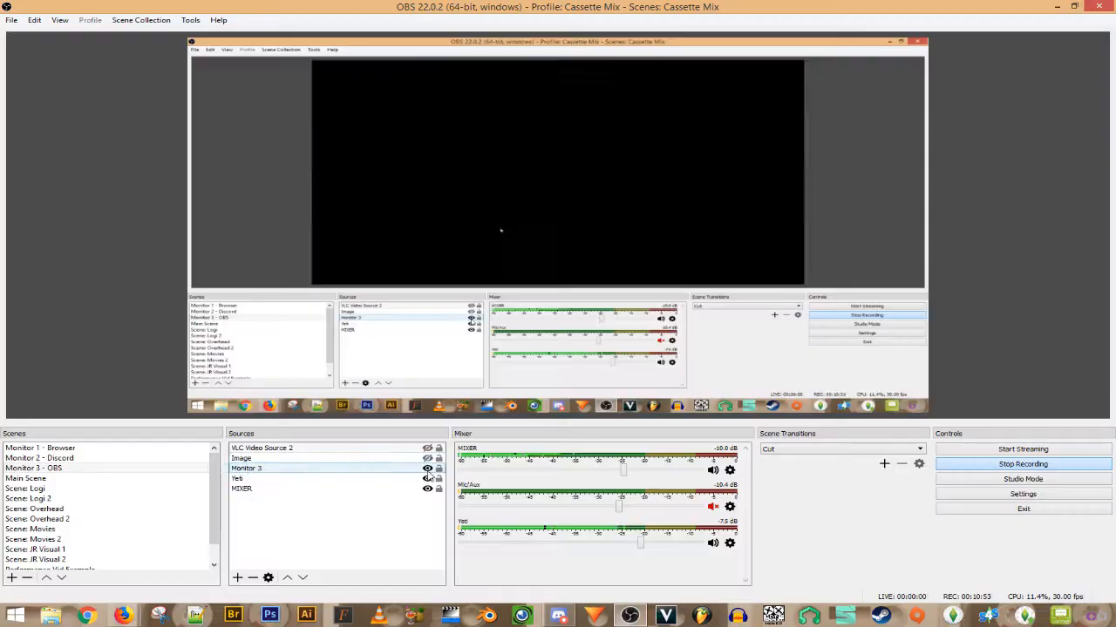
# - Remove VLC Video Source 2 from the Sources list and confirm the removal
pyautogui.click(379, 469)
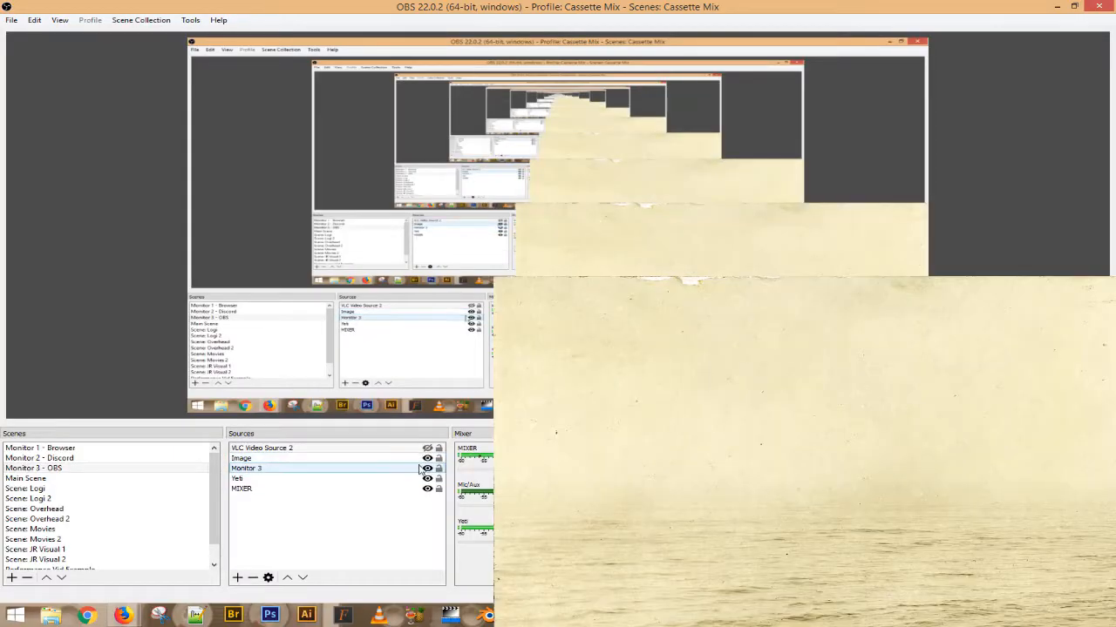
pyautogui.click(311, 450)
pyautogui.rightClick(312, 450)
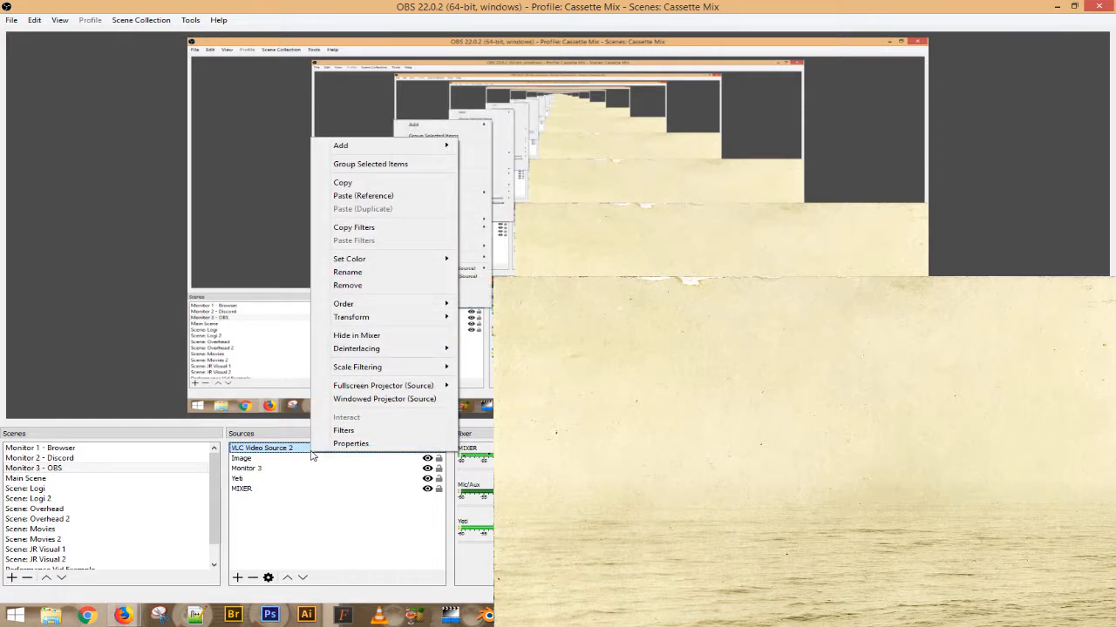
pyautogui.click(311, 463)
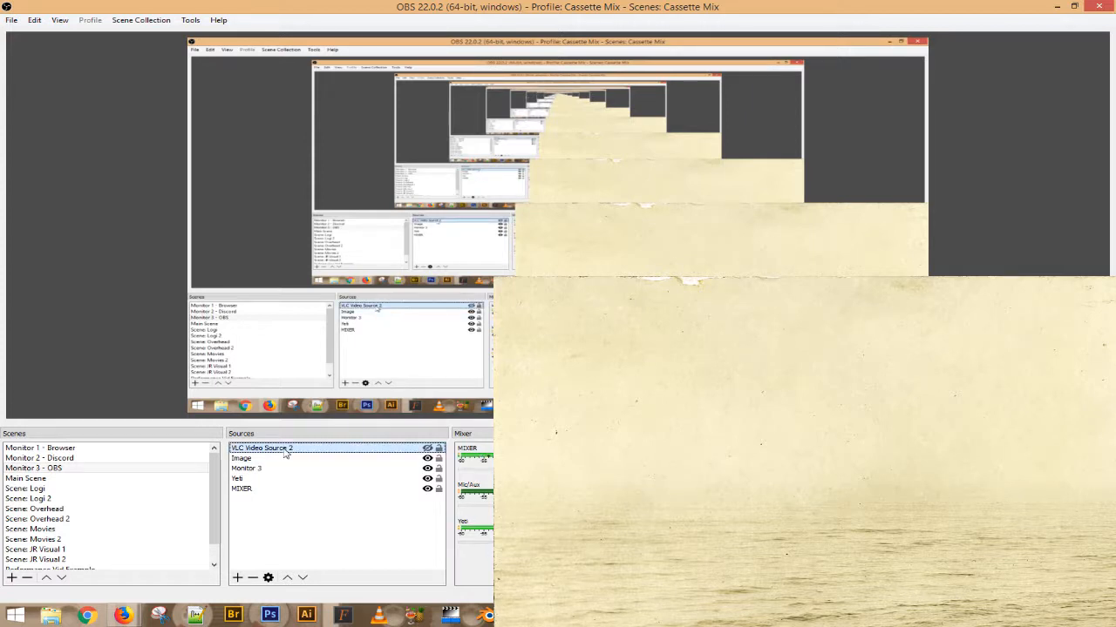
pyautogui.rightClick(287, 451)
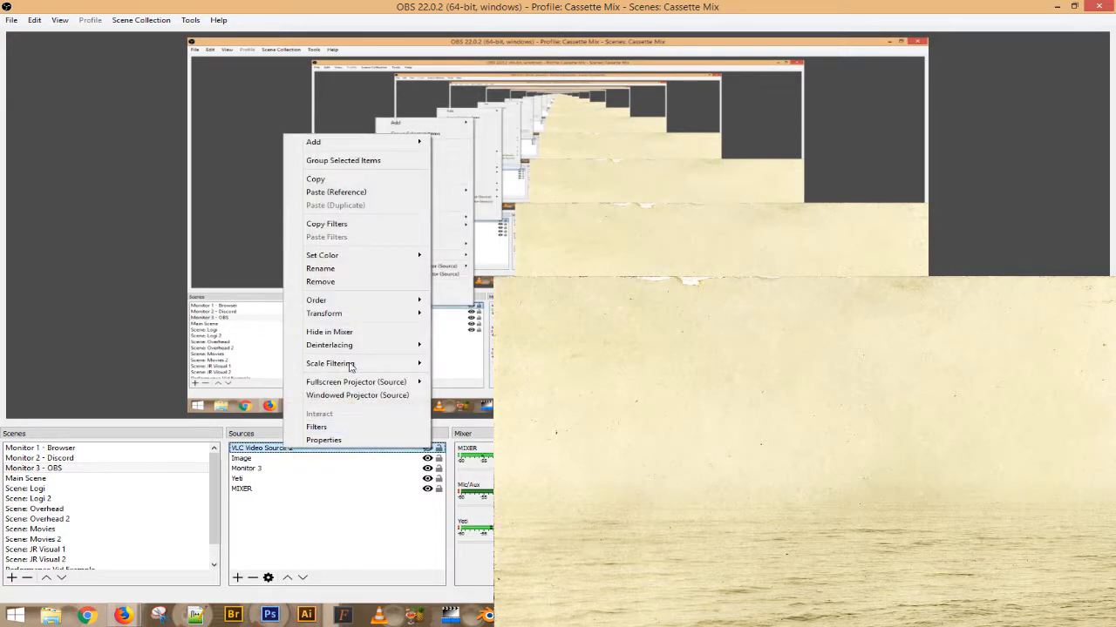
pyautogui.click(336, 283)
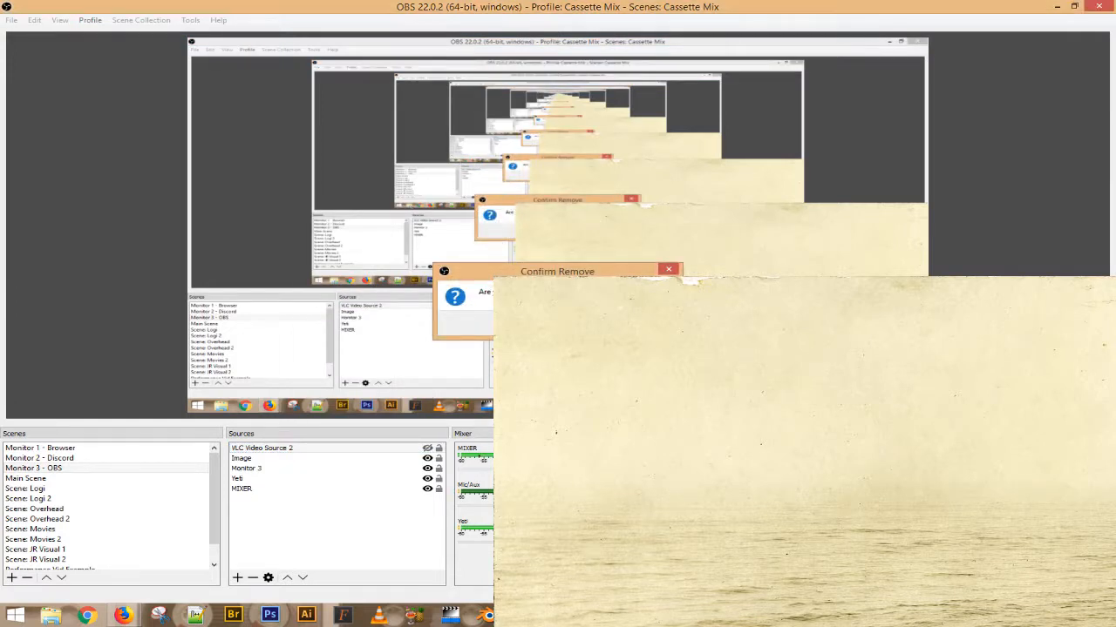
pyautogui.press('Return')
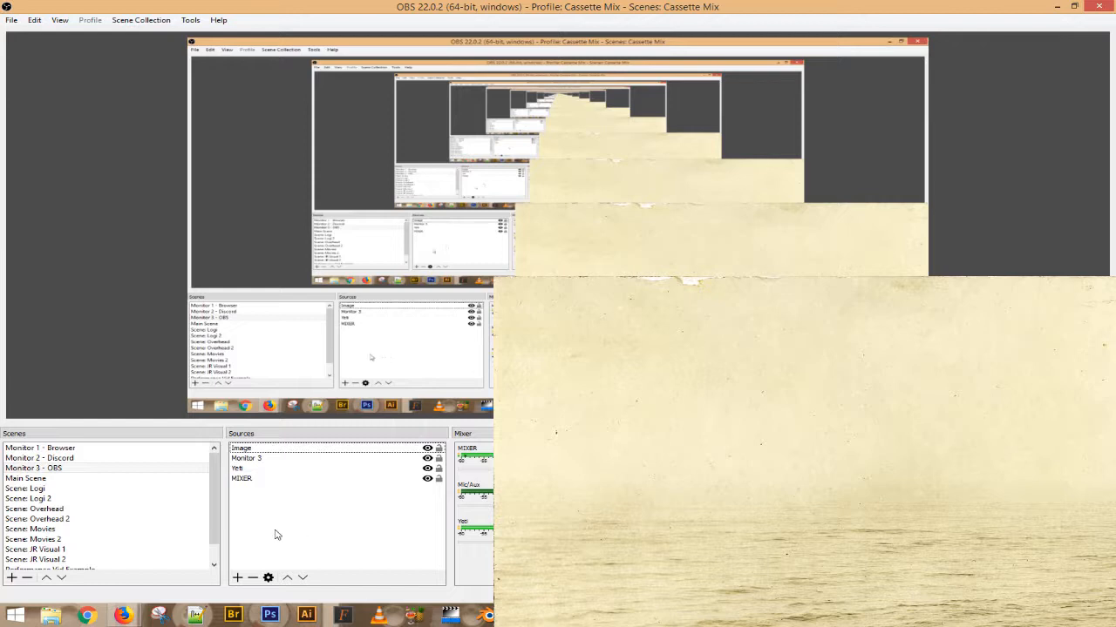
# - Add a new VLC Video Source named VLC Video Source 2
pyautogui.click(237, 579)
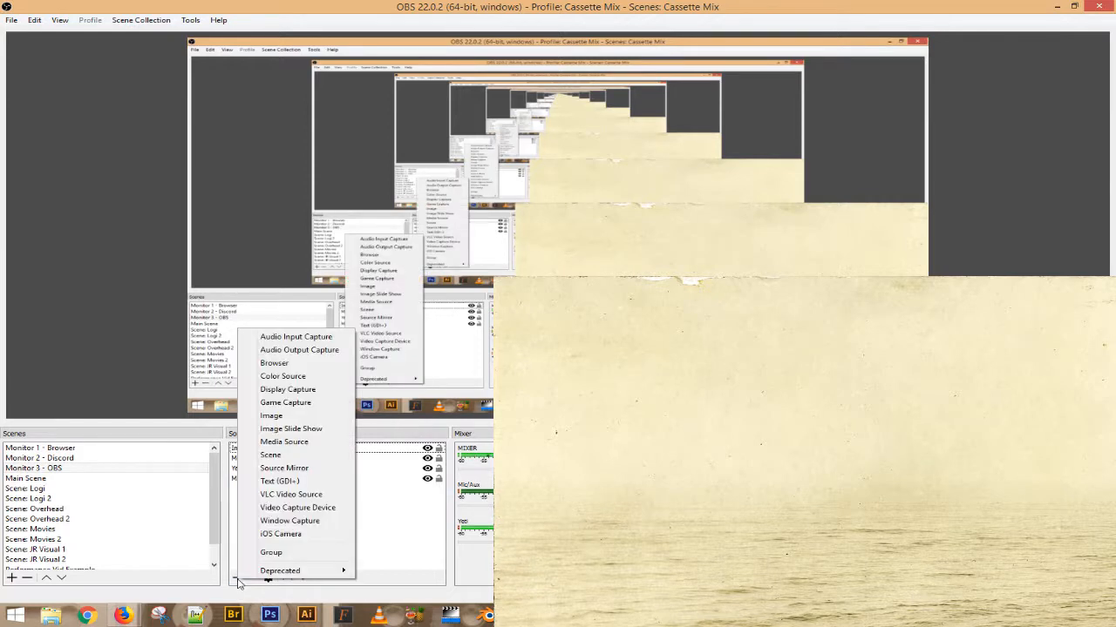
pyautogui.click(297, 495)
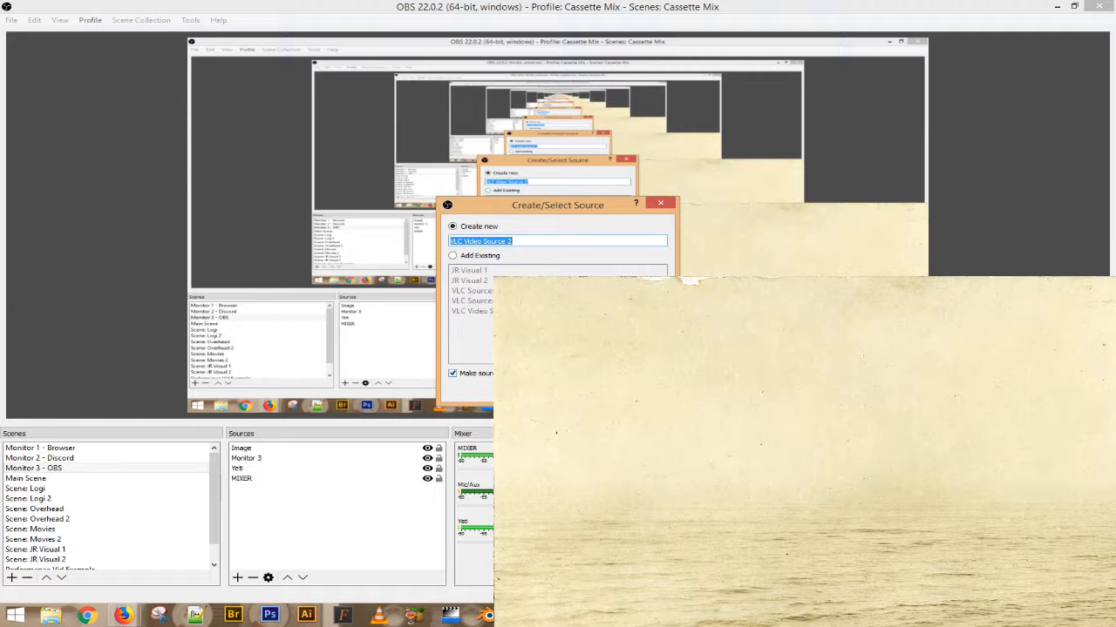
pyautogui.click(595, 390)
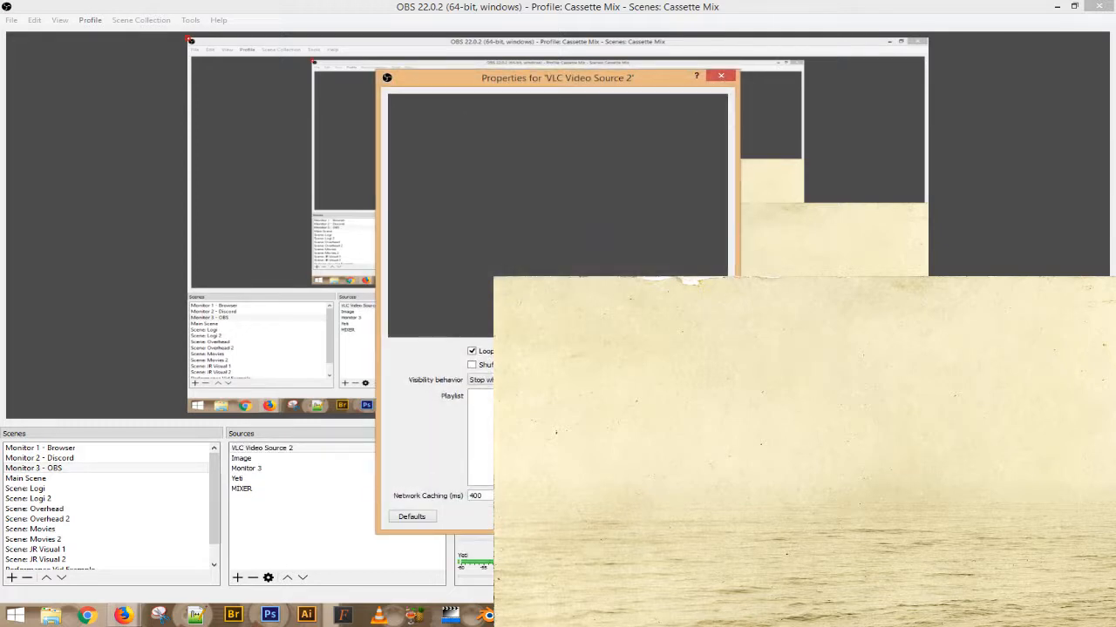
# - Toggle the playlist loop option, set Visibility behavior to Always, and start adding playlist files
pyautogui.click(472, 351)
pyautogui.click(506, 380)
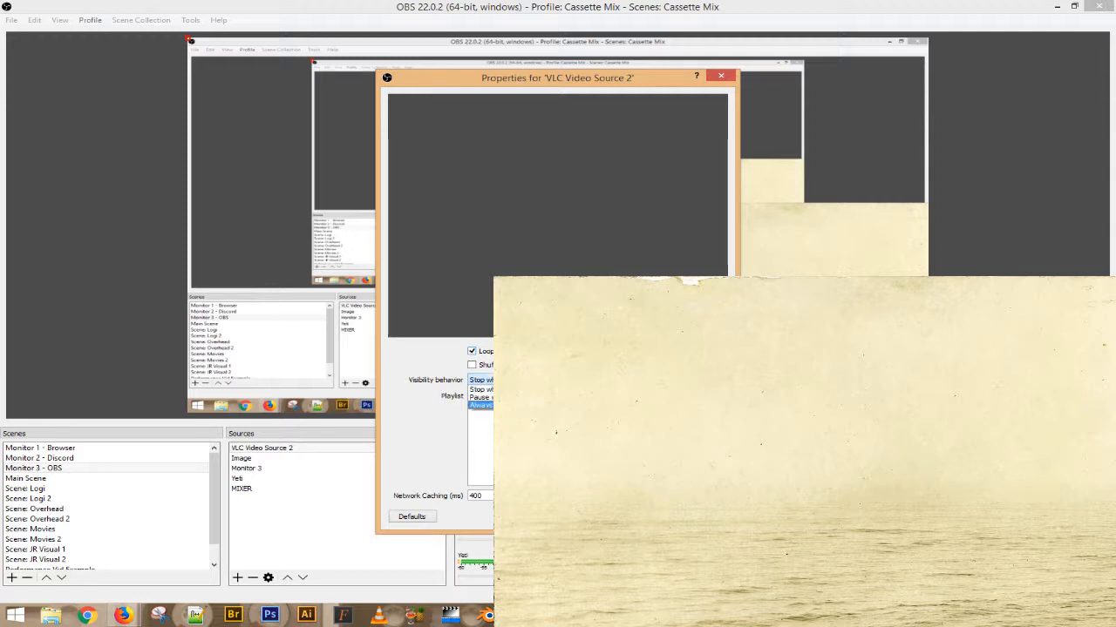
pyautogui.click(506, 405)
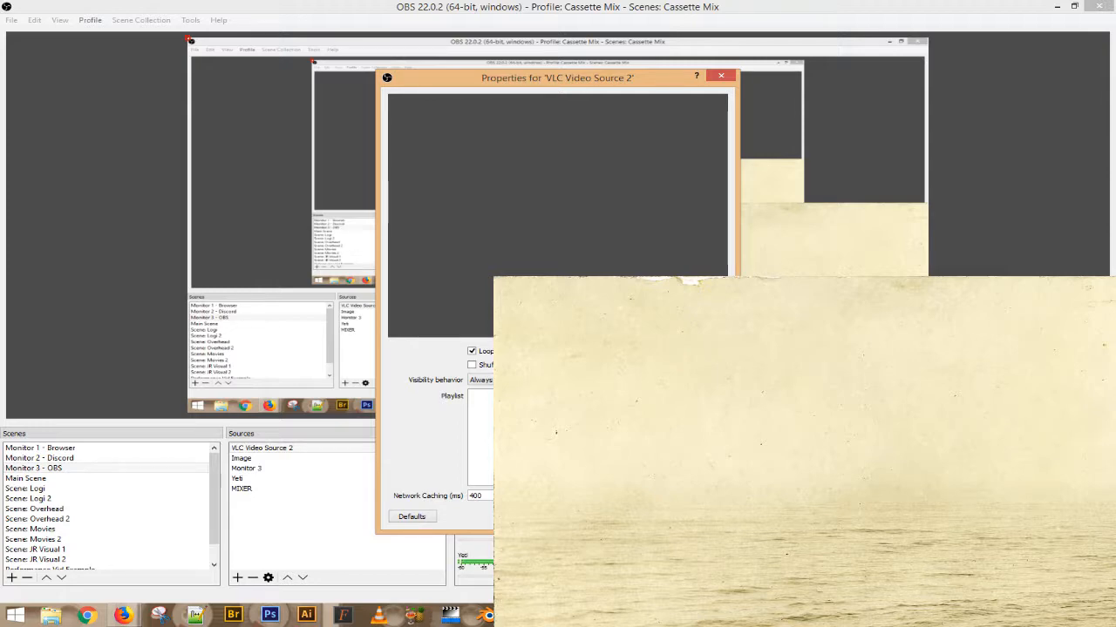
pyautogui.click(741, 408)
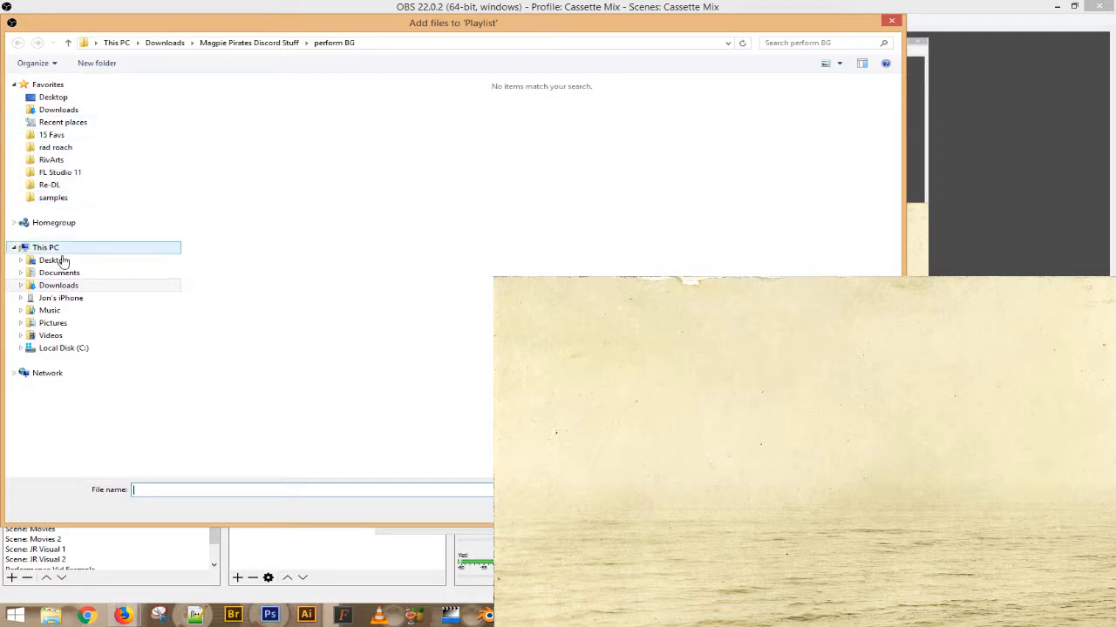
# - Add the Inferno video clip from Videos > To Be Sampled to the VLC playlist
pyautogui.click(50, 336)
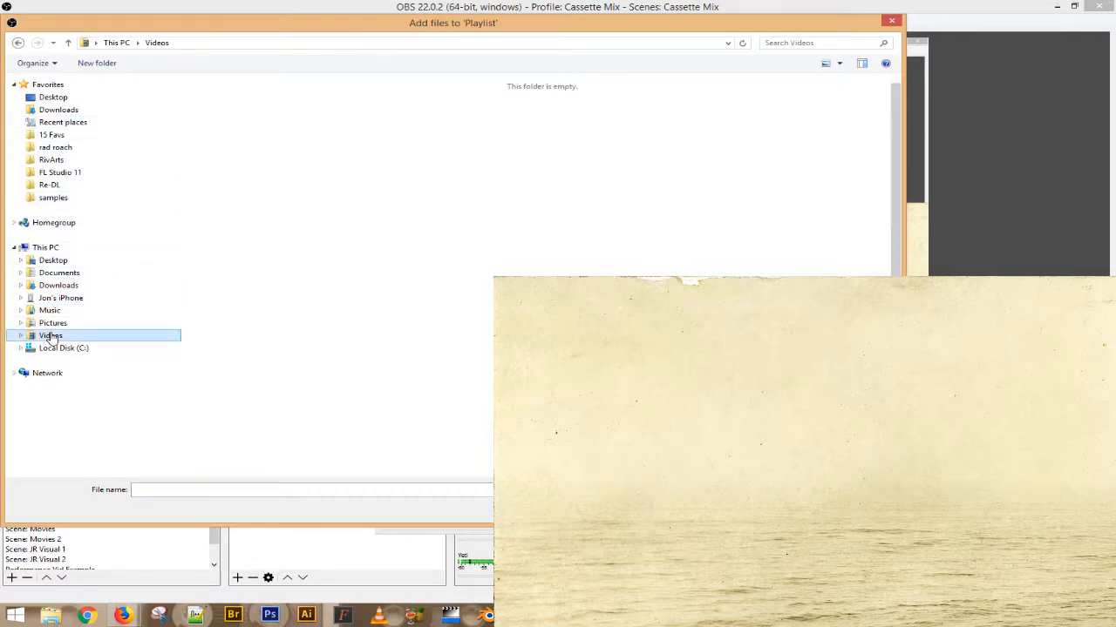
pyautogui.doubleClick(669, 109)
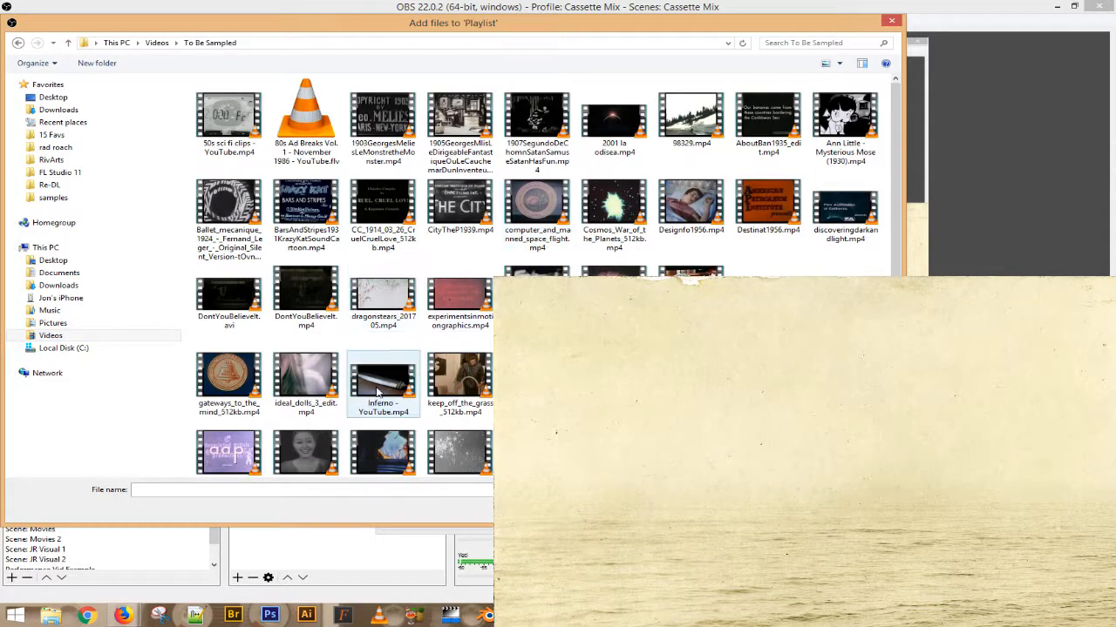
pyautogui.doubleClick(318, 447)
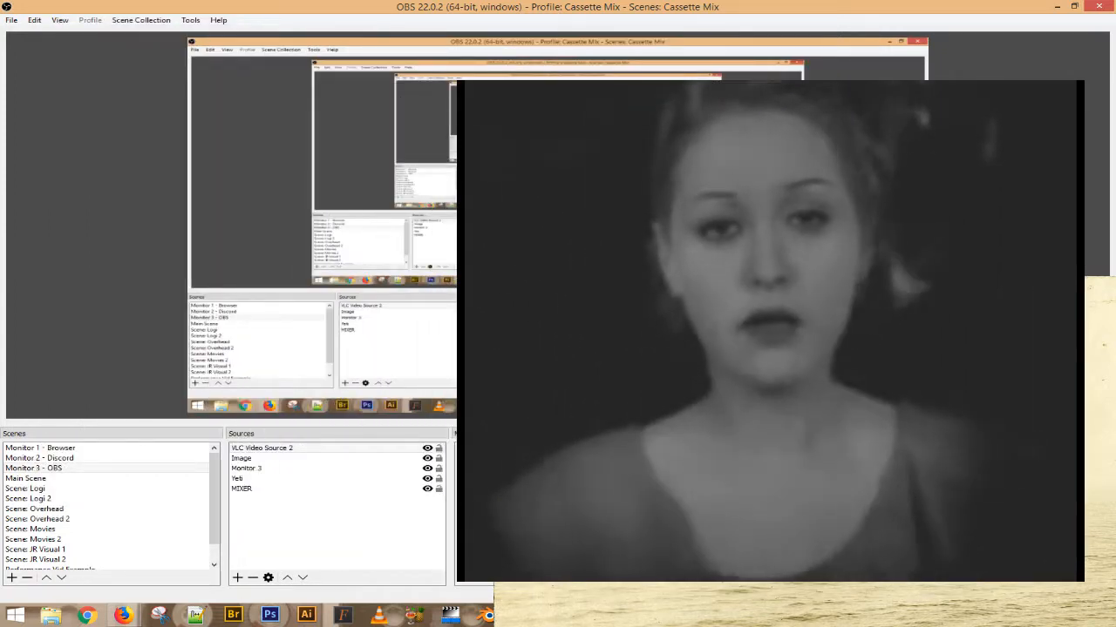
# - Center VLC Video Source 2 on screen with Transform > Center to Screen
pyautogui.click(277, 449)
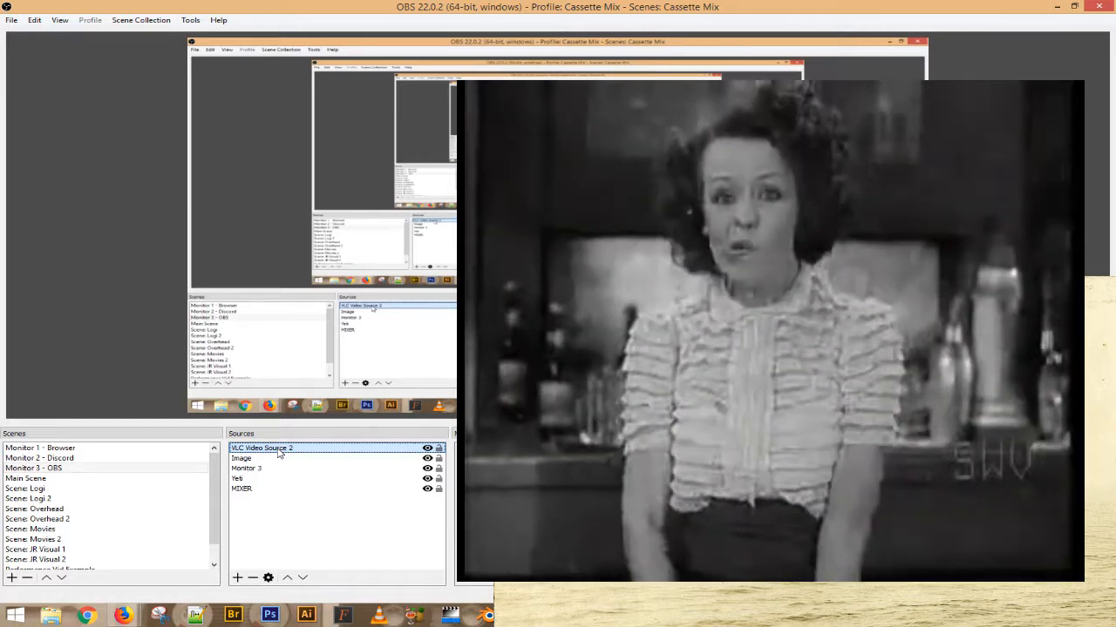
pyautogui.rightClick(279, 450)
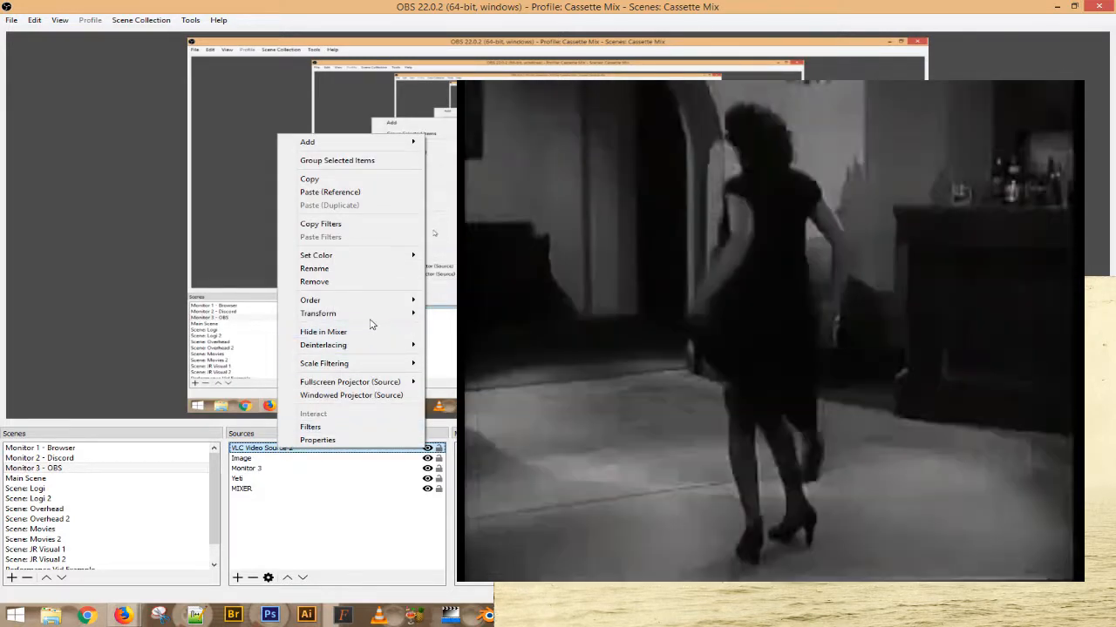
pyautogui.moveTo(373, 316)
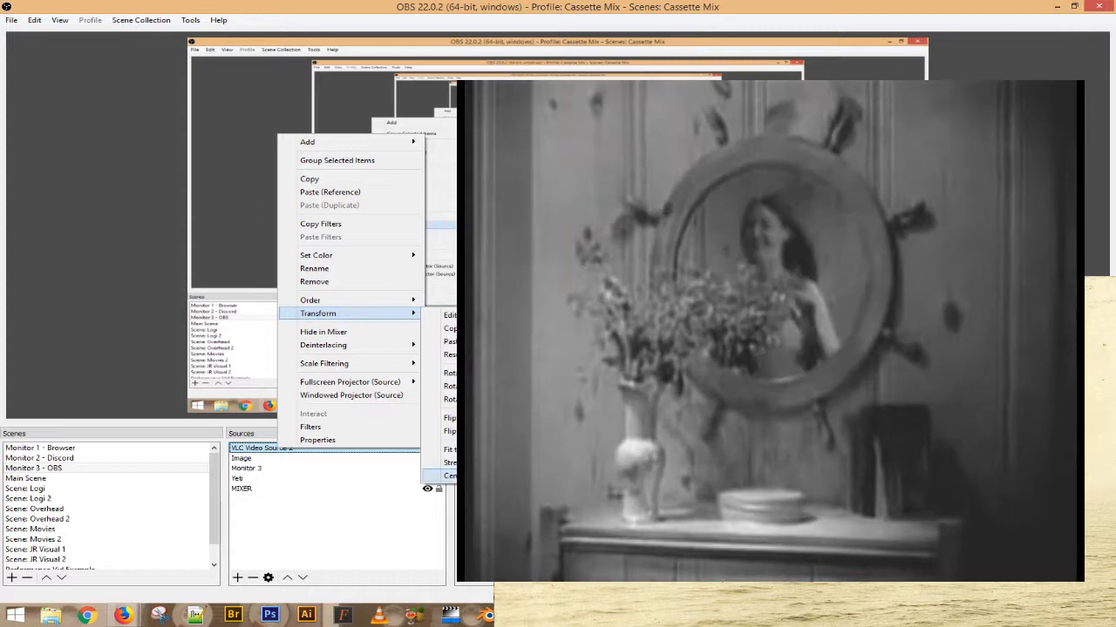
pyautogui.click(436, 476)
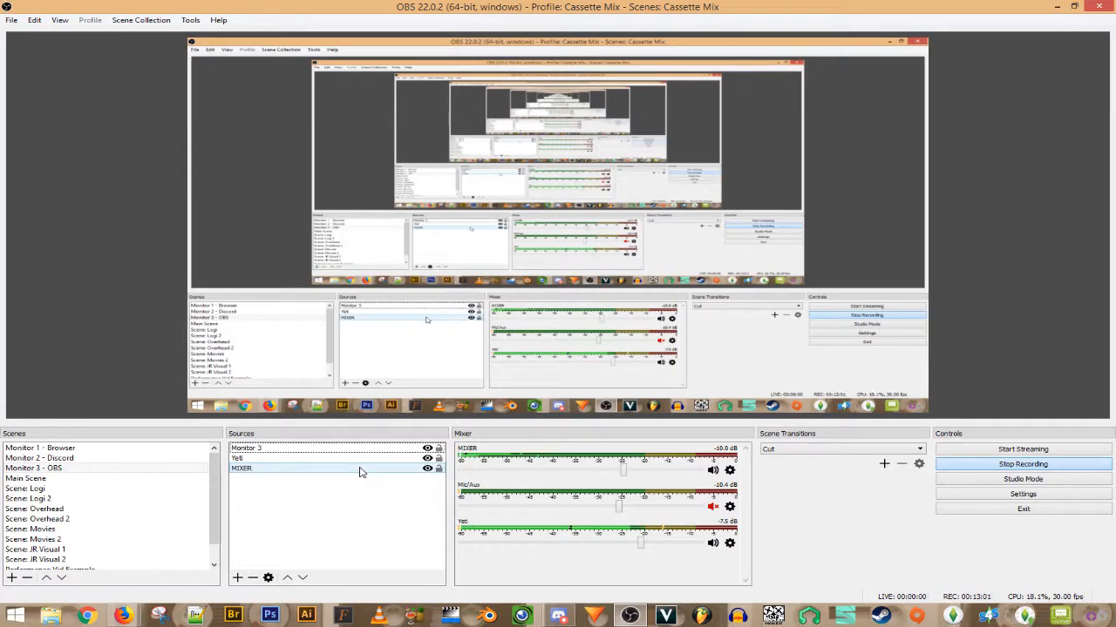
pyautogui.click(119, 471)
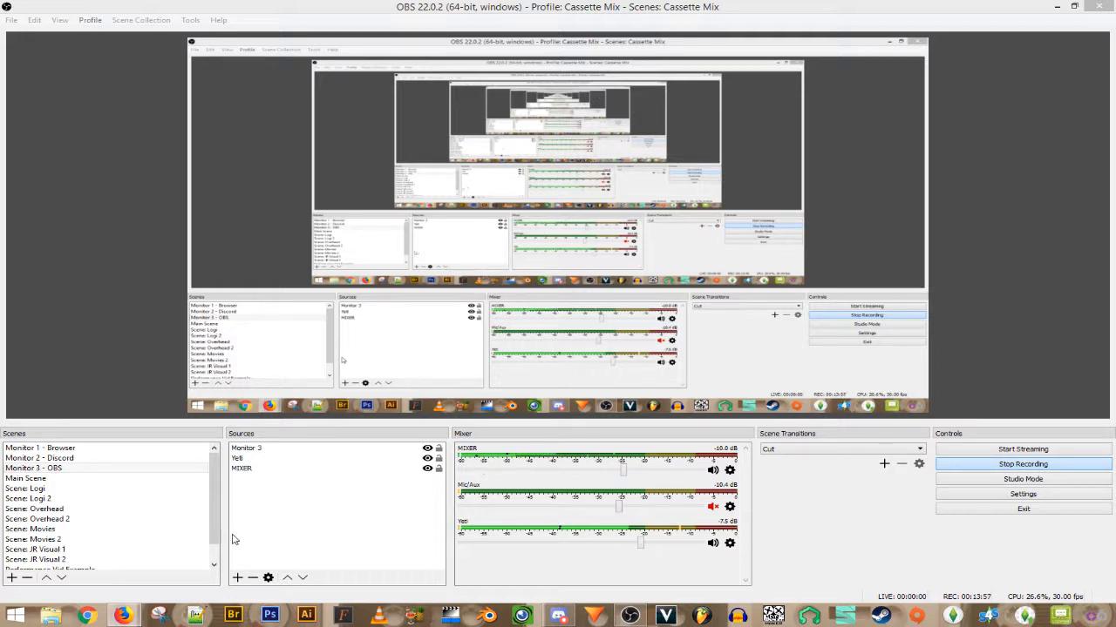
# - Look through the Scene Collection and Tools menus, then switch to the Monitor 1 - Browser scene
pyautogui.click(139, 21)
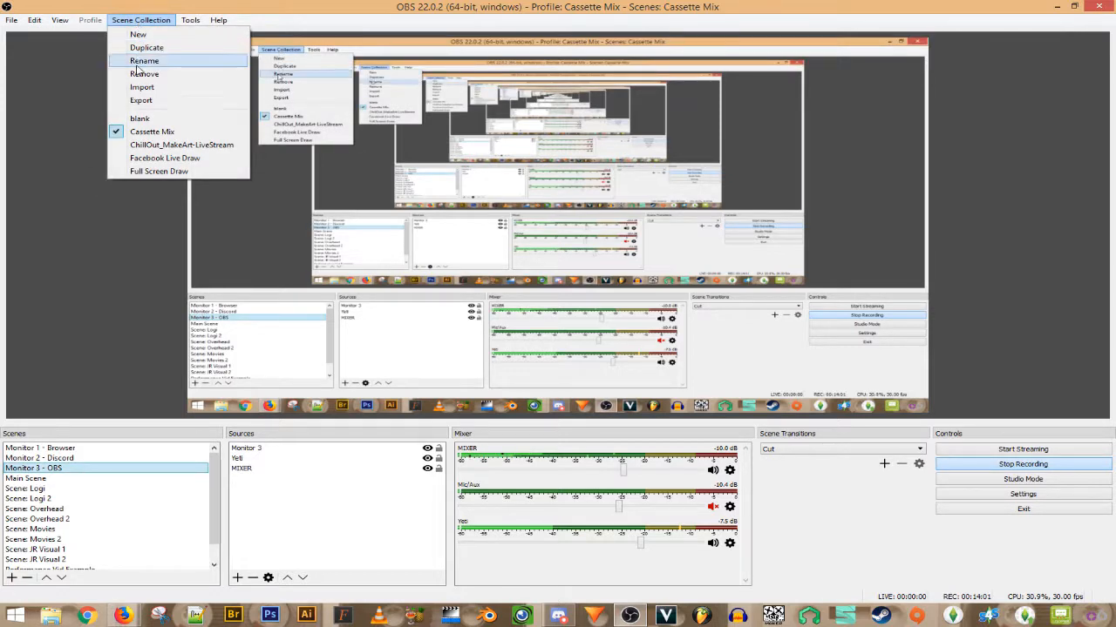
pyautogui.click(189, 21)
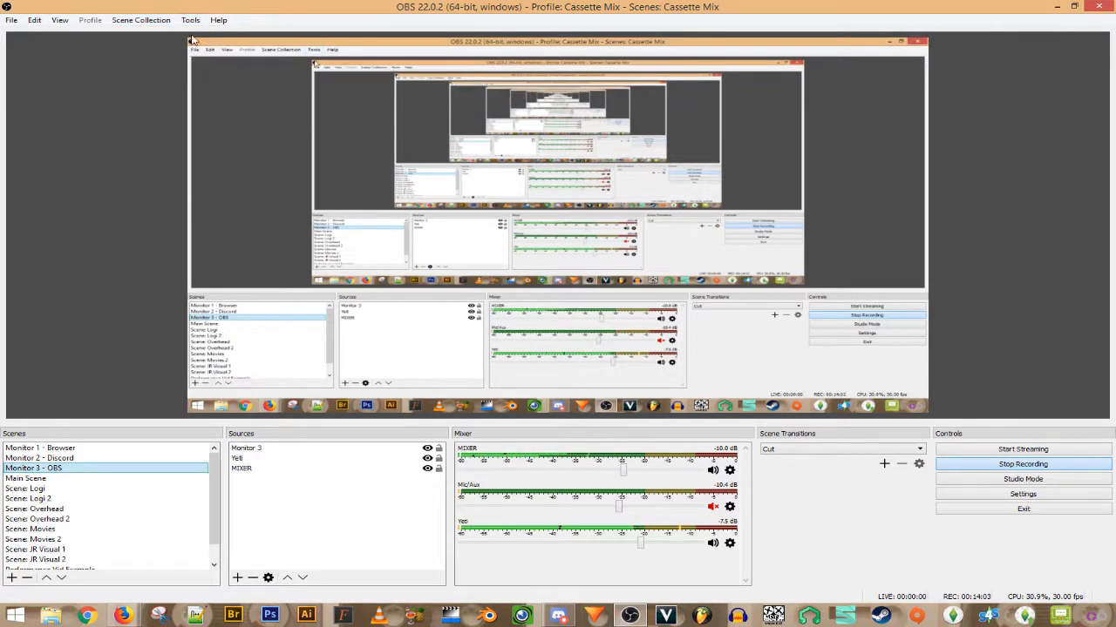
pyautogui.click(192, 20)
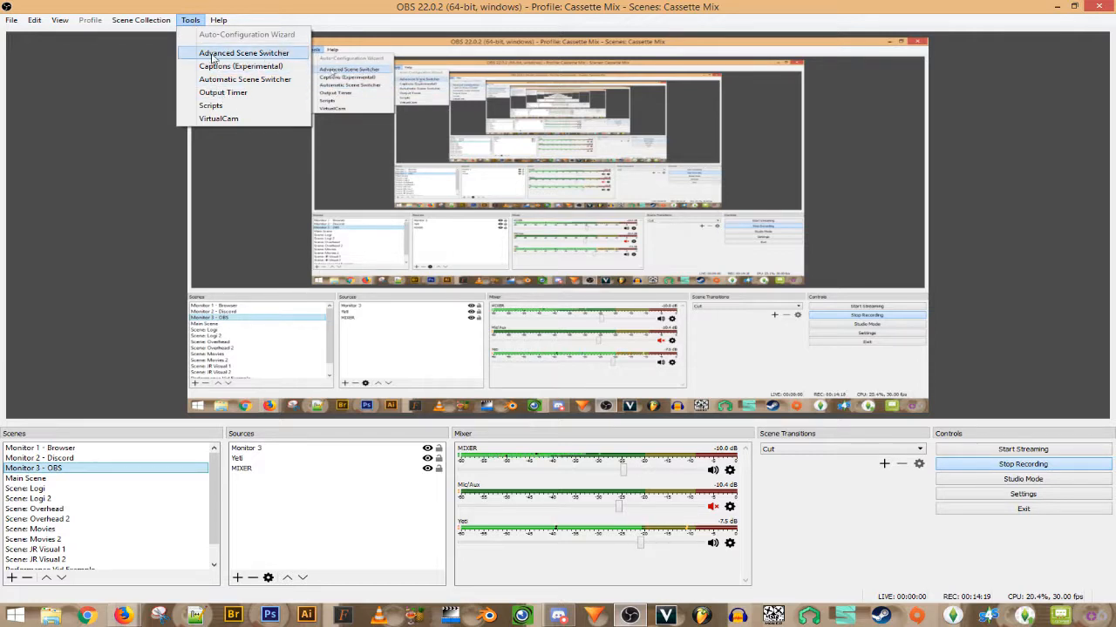
pyautogui.click(122, 257)
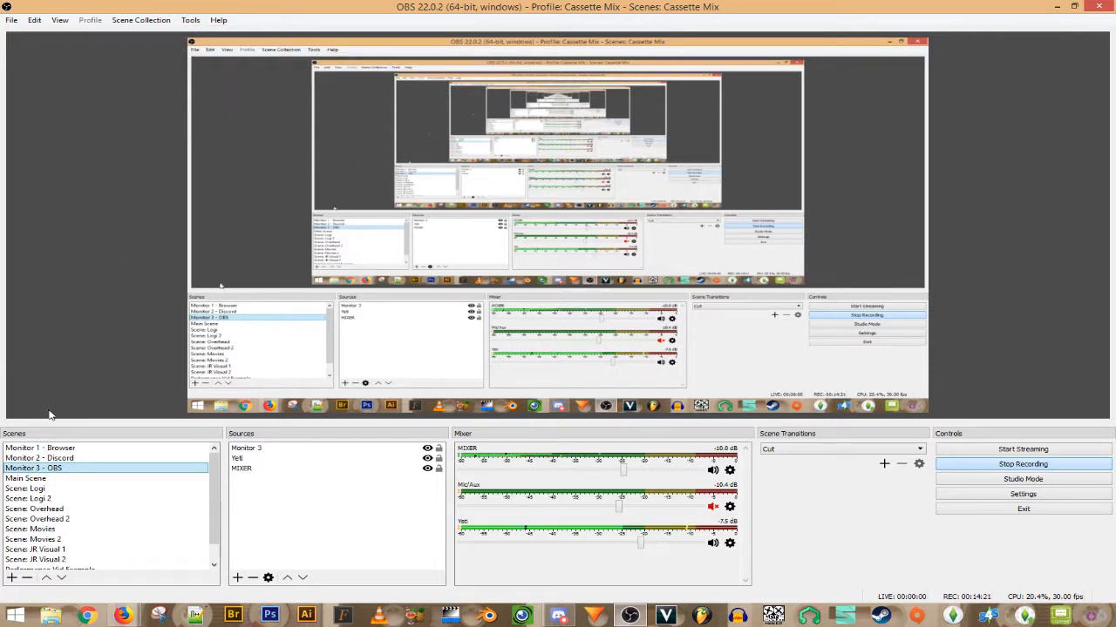
pyautogui.click(71, 450)
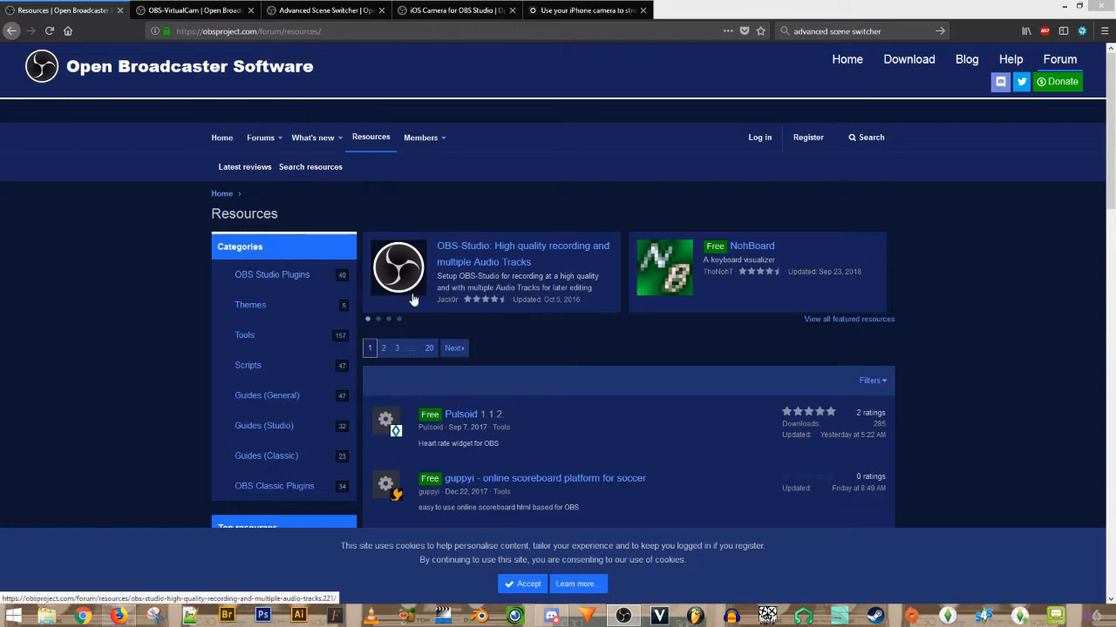
# - Open the OBS Studio Plugins category on the Resources page and scroll its plugin list
pyautogui.click(266, 276)
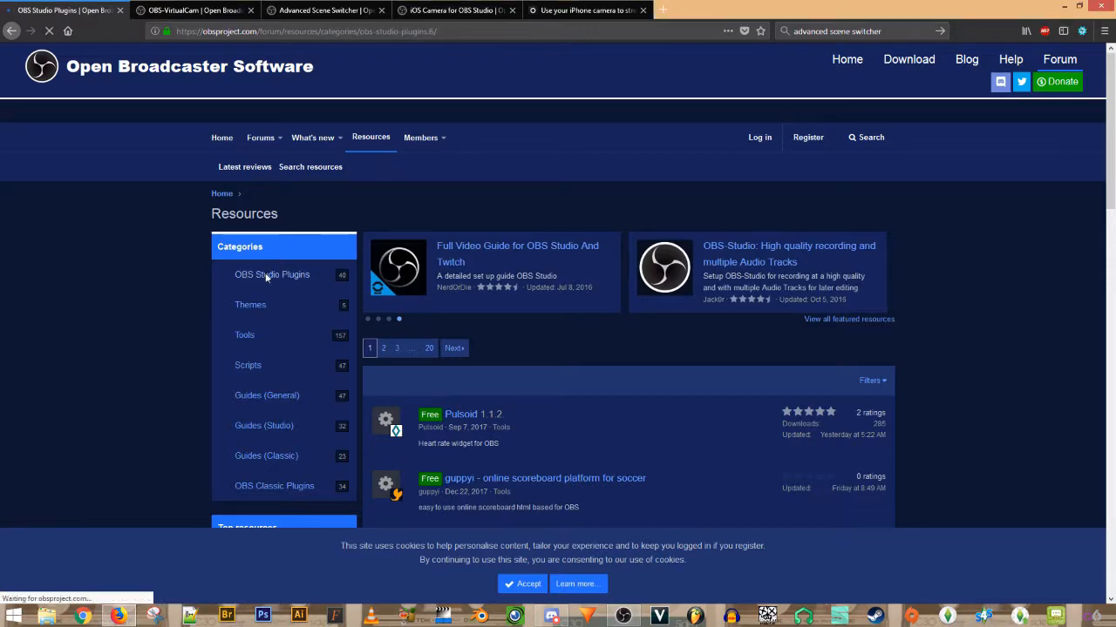
pyautogui.scroll(-10, 942, 287)
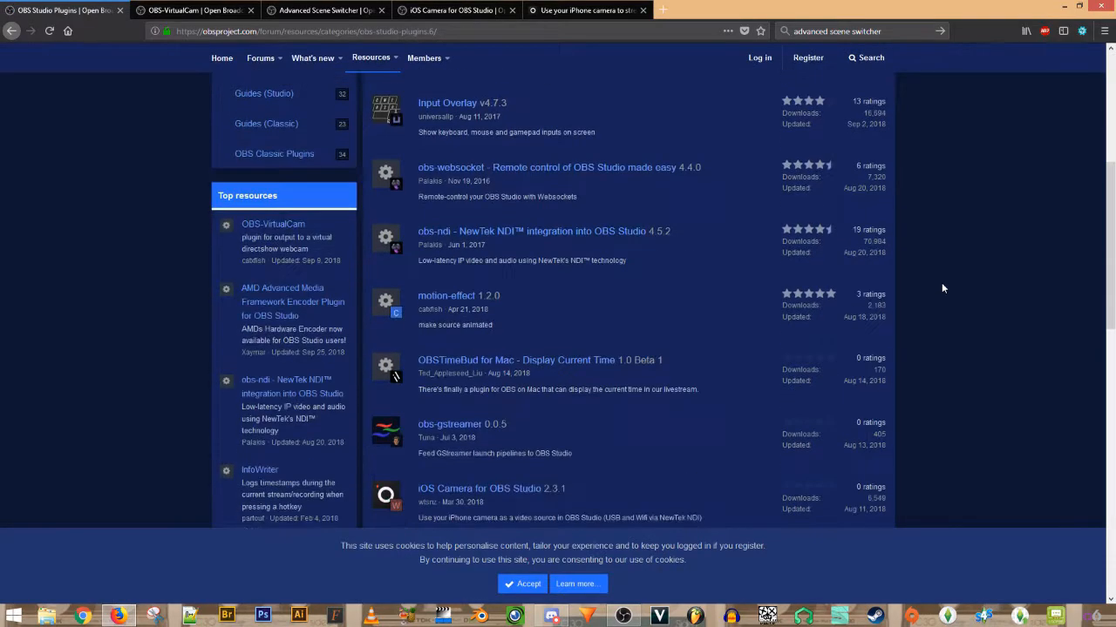
pyautogui.scroll(10, 942, 288)
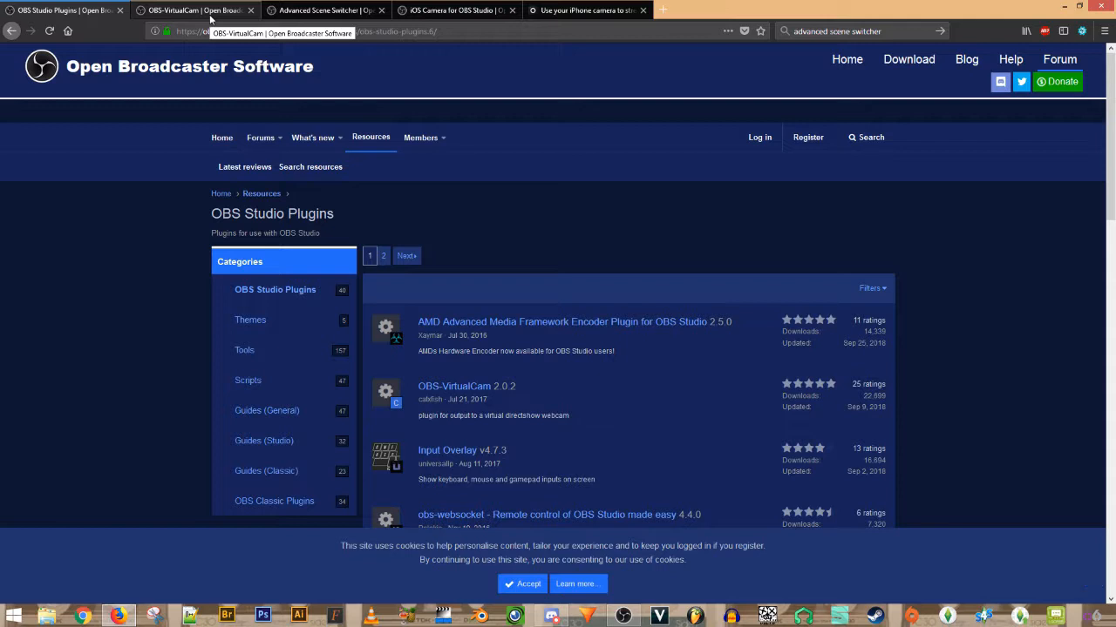
# - Bring up the Advanced Scene Switcher 1.4.0 page and scroll through its installation instructions
pyautogui.click(313, 11)
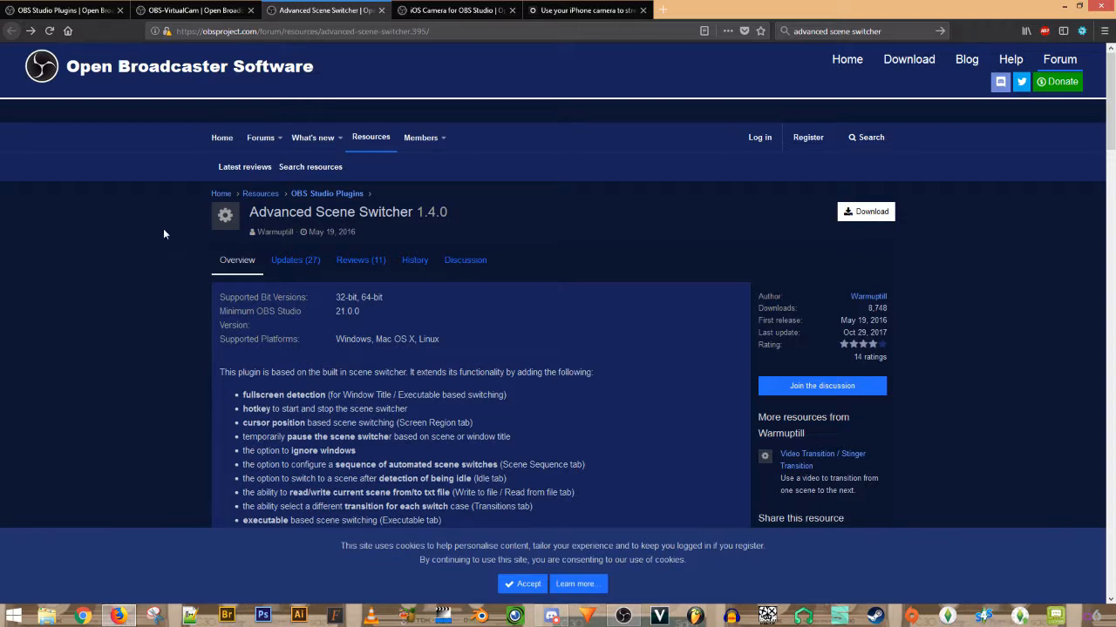
pyautogui.click(437, 31)
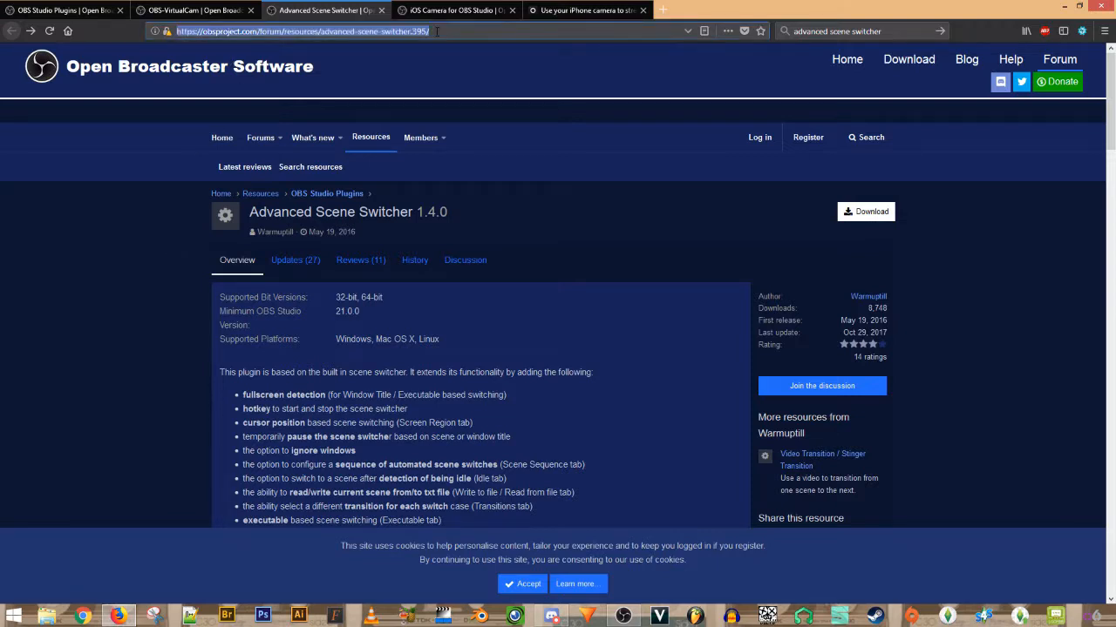
pyautogui.click(441, 32)
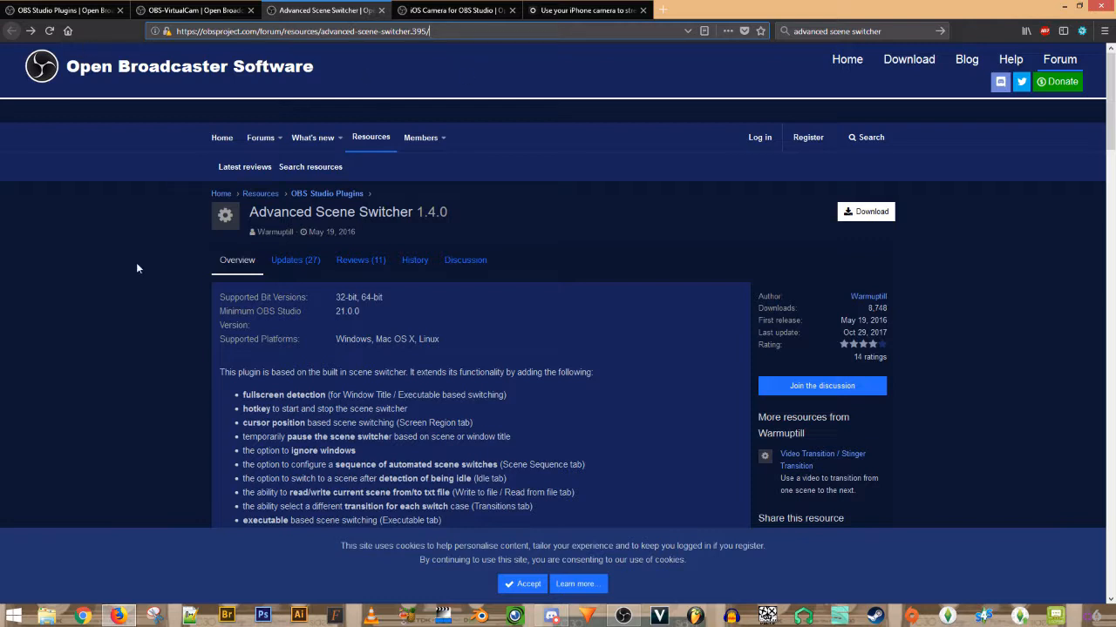
pyautogui.moveTo(250, 212); pyautogui.dragTo(462, 211)
pyautogui.click(419, 316)
pyautogui.scroll(-10, 129, 421)
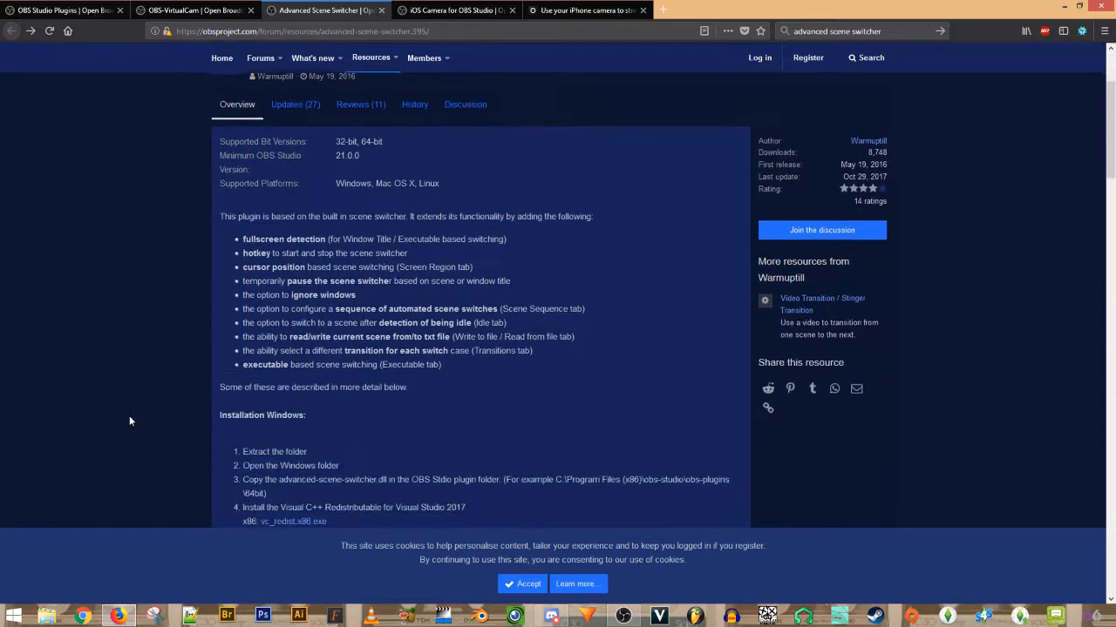
pyautogui.scroll(-1, 129, 421)
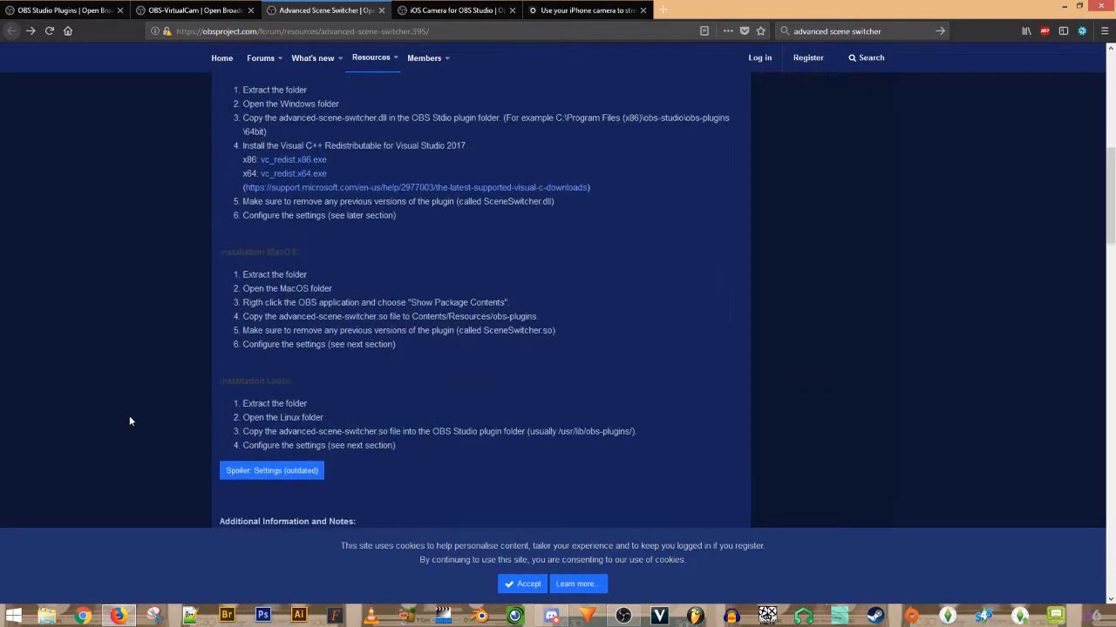
pyautogui.scroll(3, 129, 421)
pyautogui.scroll(-5, 129, 421)
pyautogui.scroll(8, 130, 418)
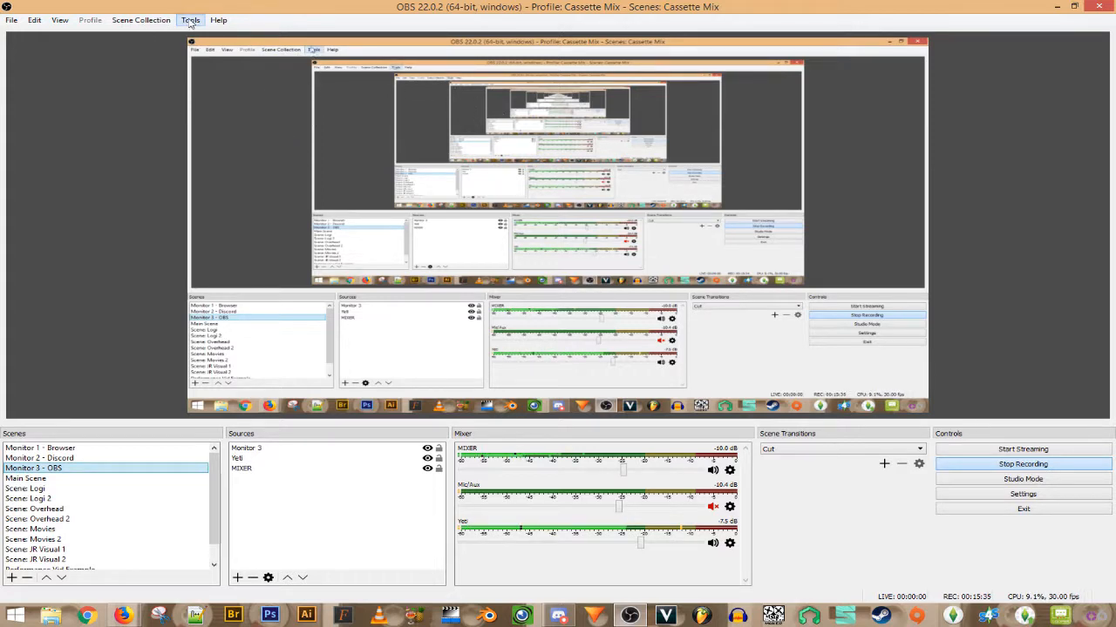
# - Open Tools > Advanced Scene Switcher, move its window aside, and keep Scene: Overhead as the fallback
pyautogui.click(190, 21)
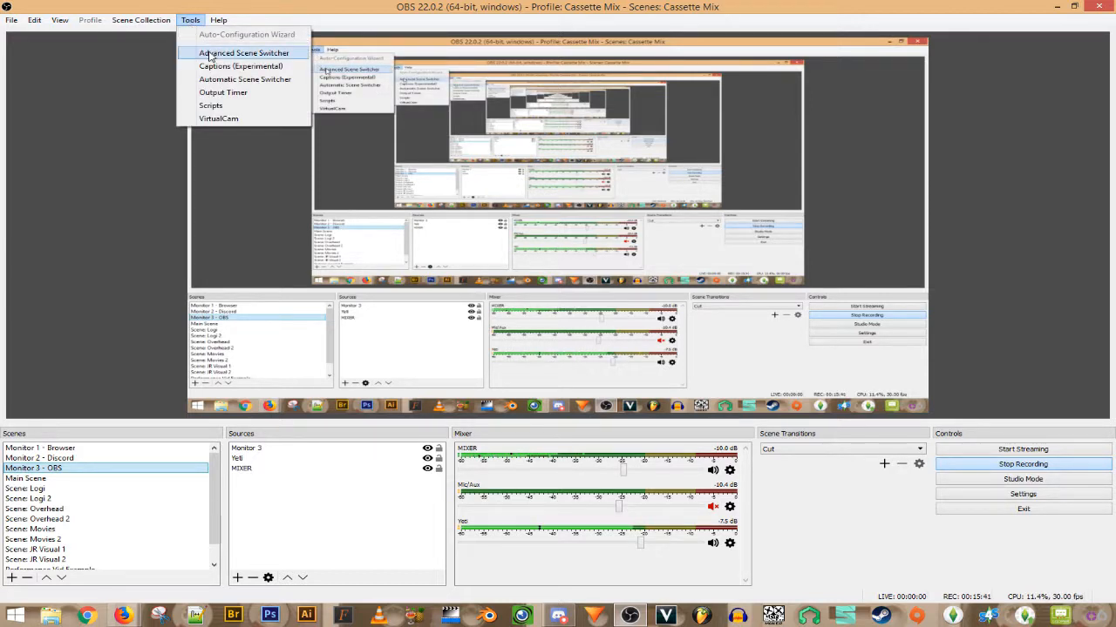
pyautogui.click(209, 57)
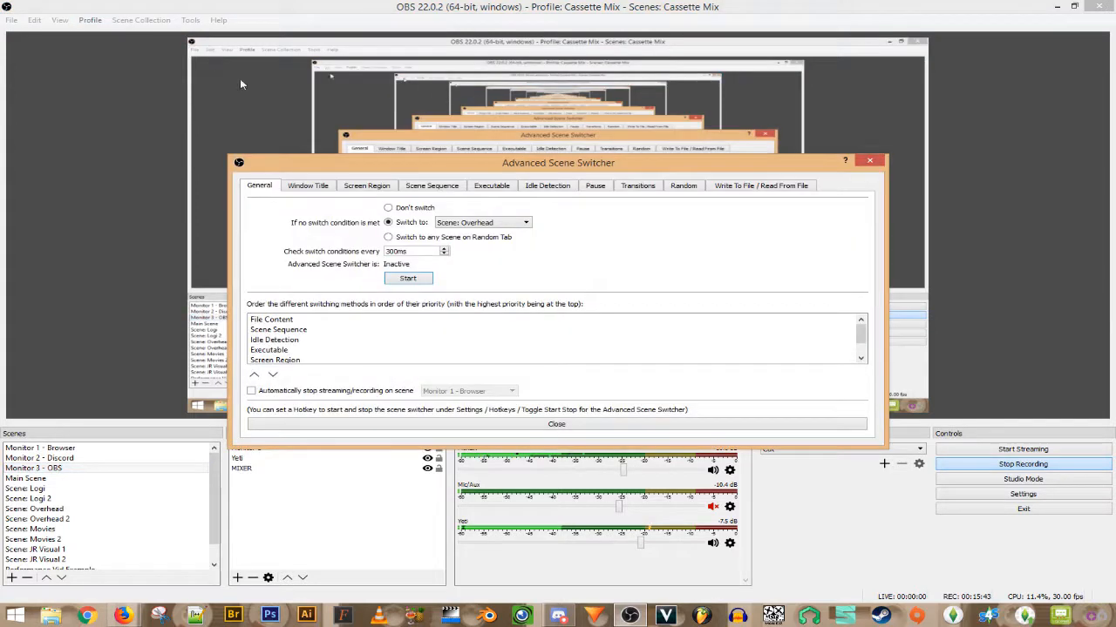
pyautogui.moveTo(429, 166); pyautogui.dragTo(284, 118)
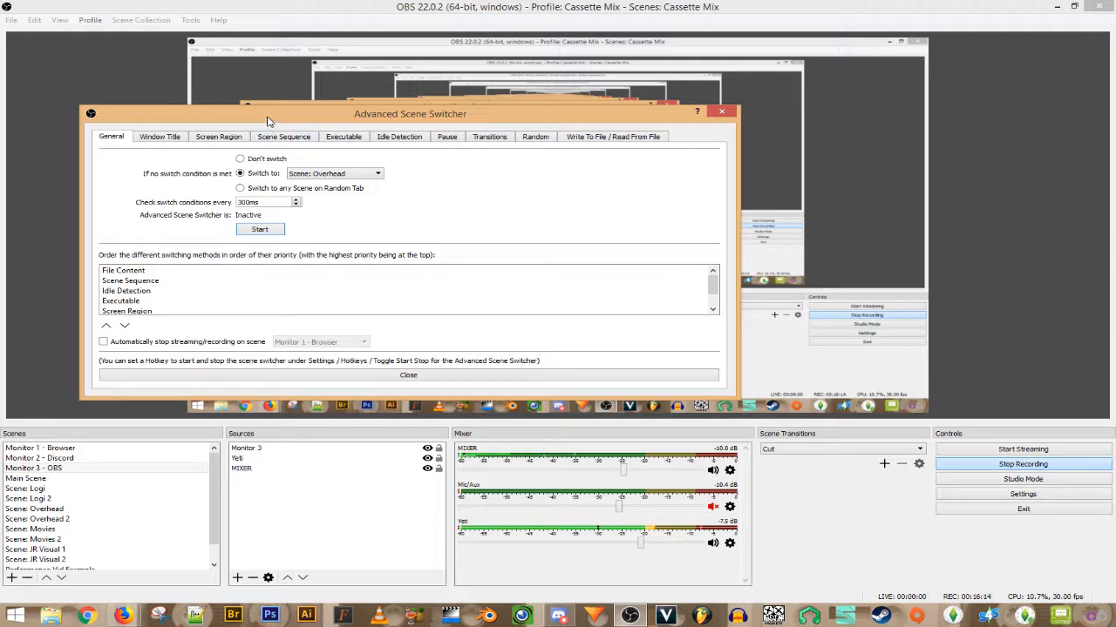
pyautogui.moveTo(268, 124); pyautogui.dragTo(255, 159)
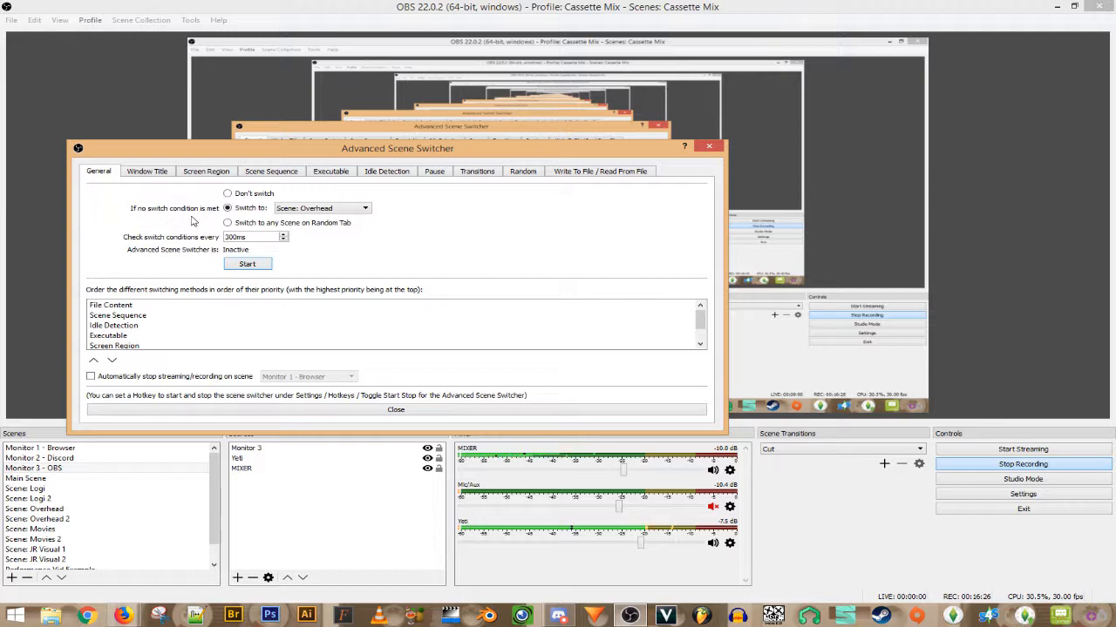
pyautogui.click(329, 212)
pyautogui.click(329, 212)
# - Review each of the existing scene sequence rules in the Scene Sequence list
pyautogui.click(280, 174)
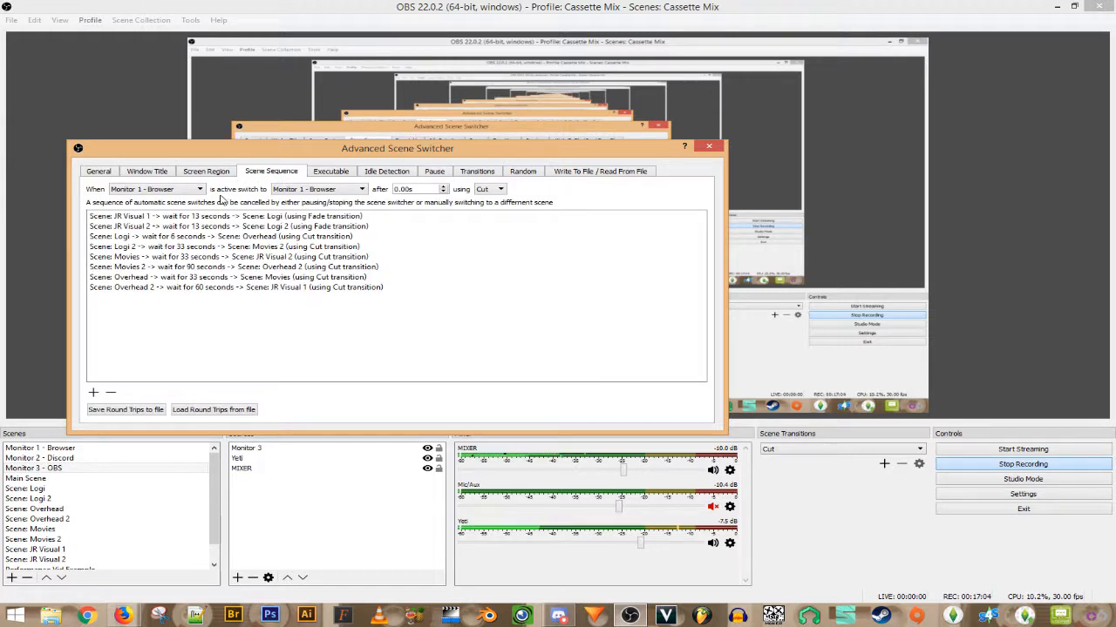
pyautogui.moveTo(210, 150); pyautogui.dragTo(375, 97)
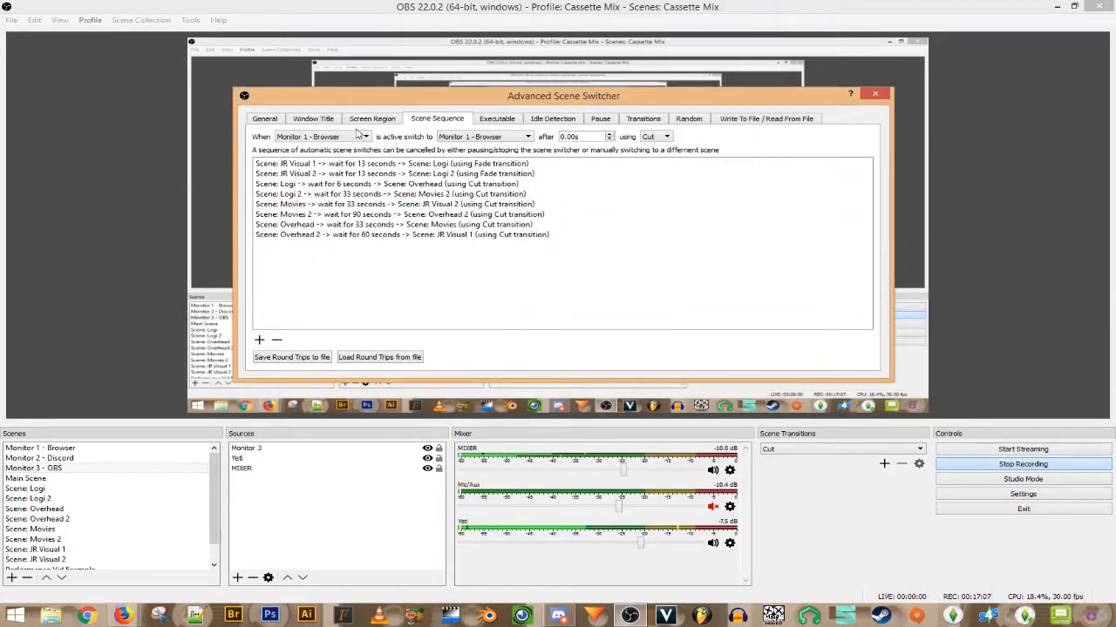
pyautogui.click(312, 174)
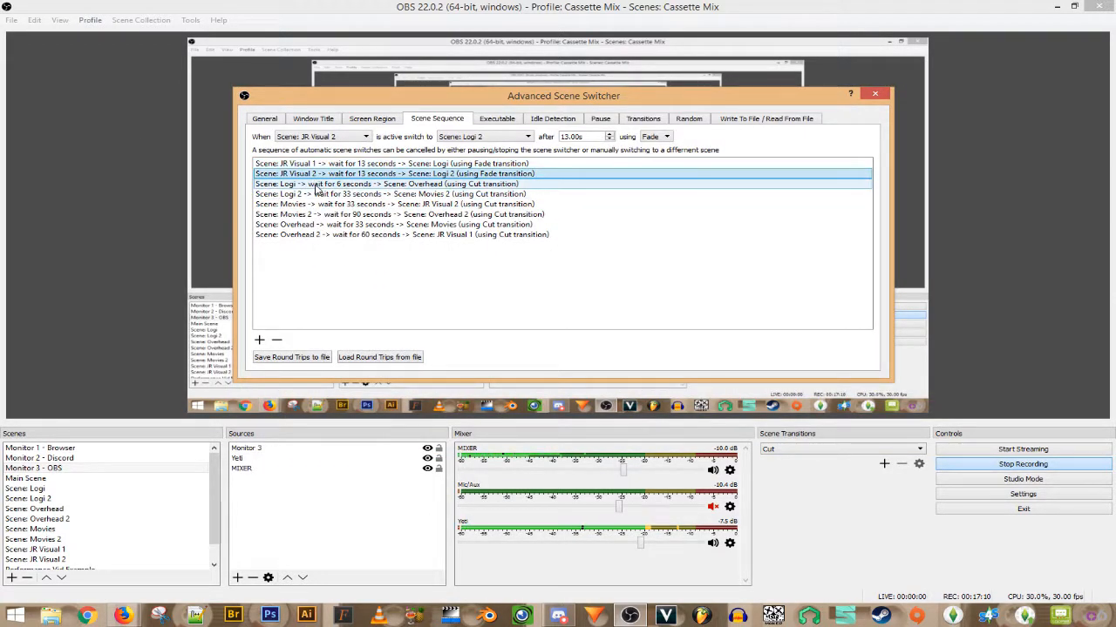
pyautogui.click(318, 184)
pyautogui.click(323, 193)
pyautogui.click(328, 203)
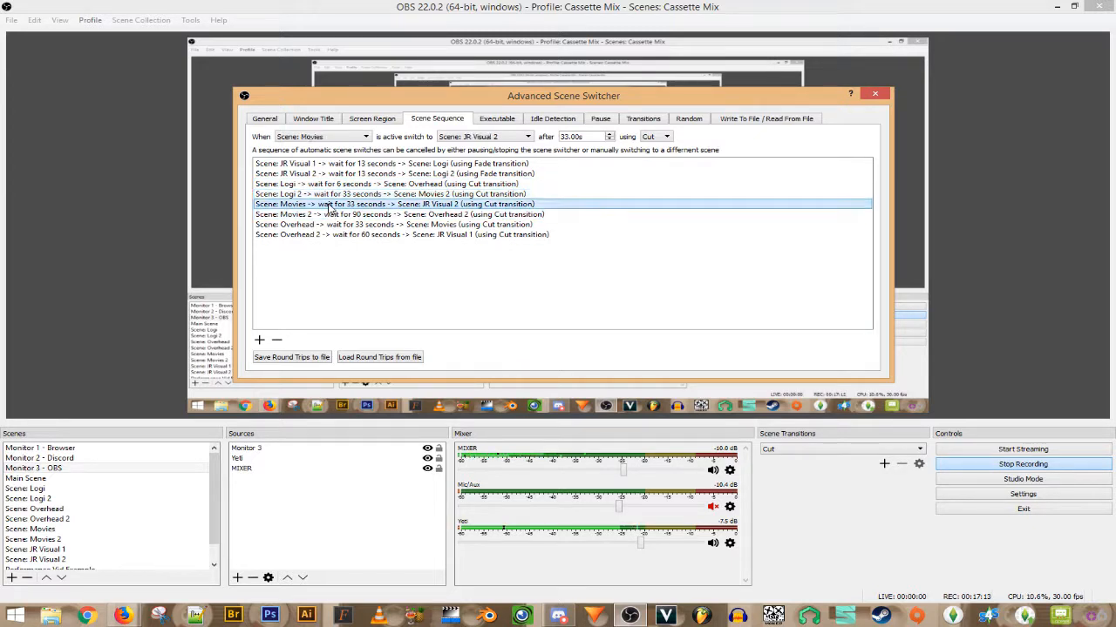
pyautogui.click(334, 215)
pyautogui.click(348, 225)
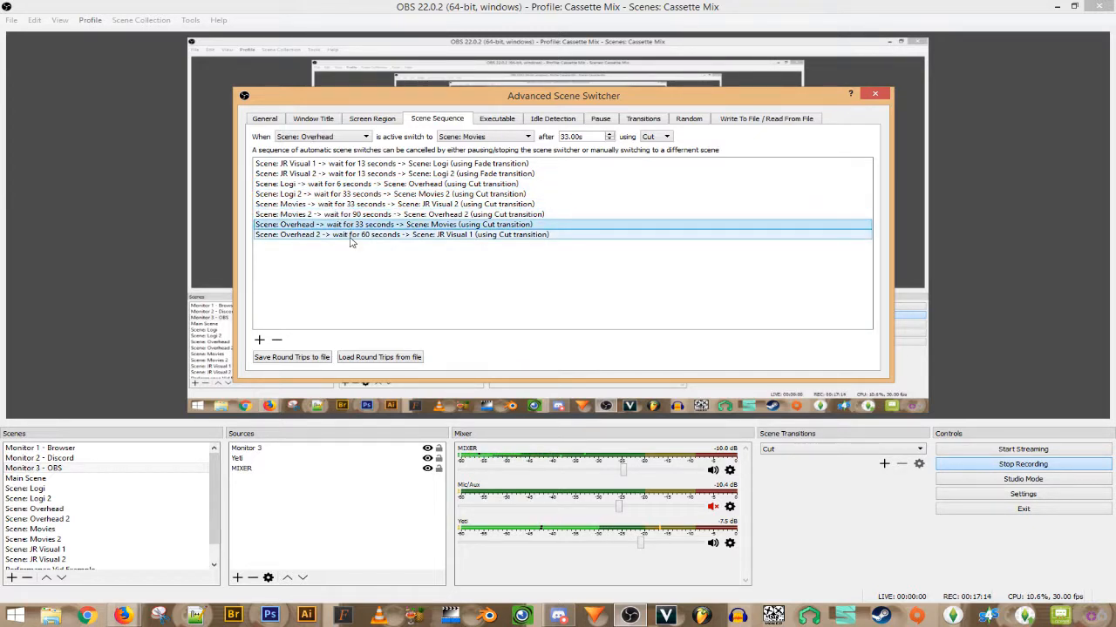
pyautogui.click(352, 235)
# - Load the JR Visual 1 to Logi rule and set its trigger scene to Monitor 2 - Discord
pyautogui.click(335, 167)
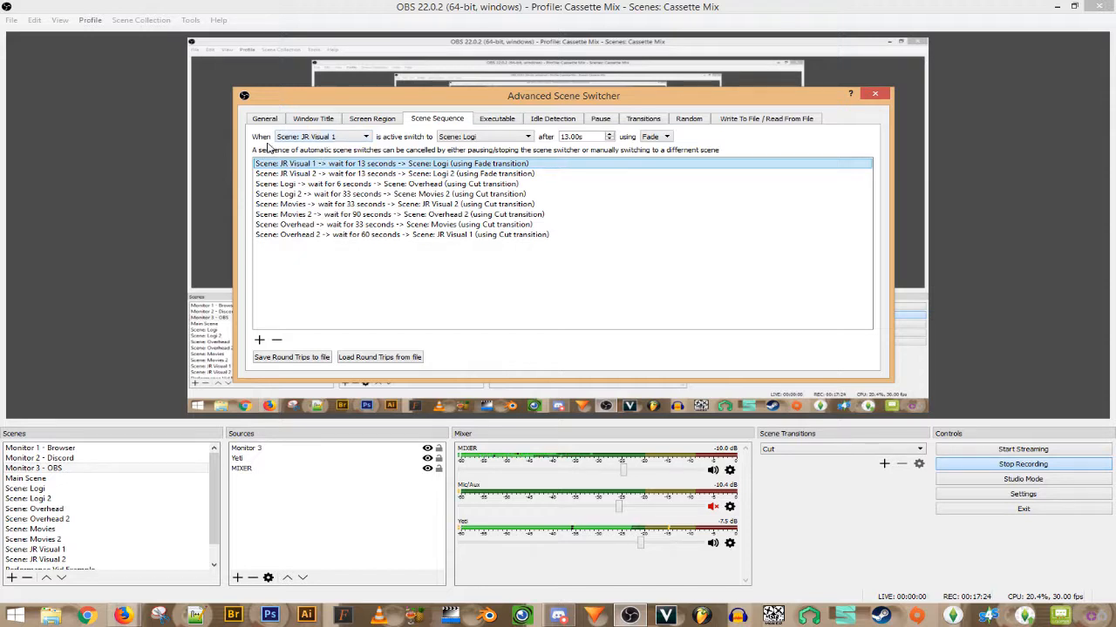
pyautogui.click(307, 139)
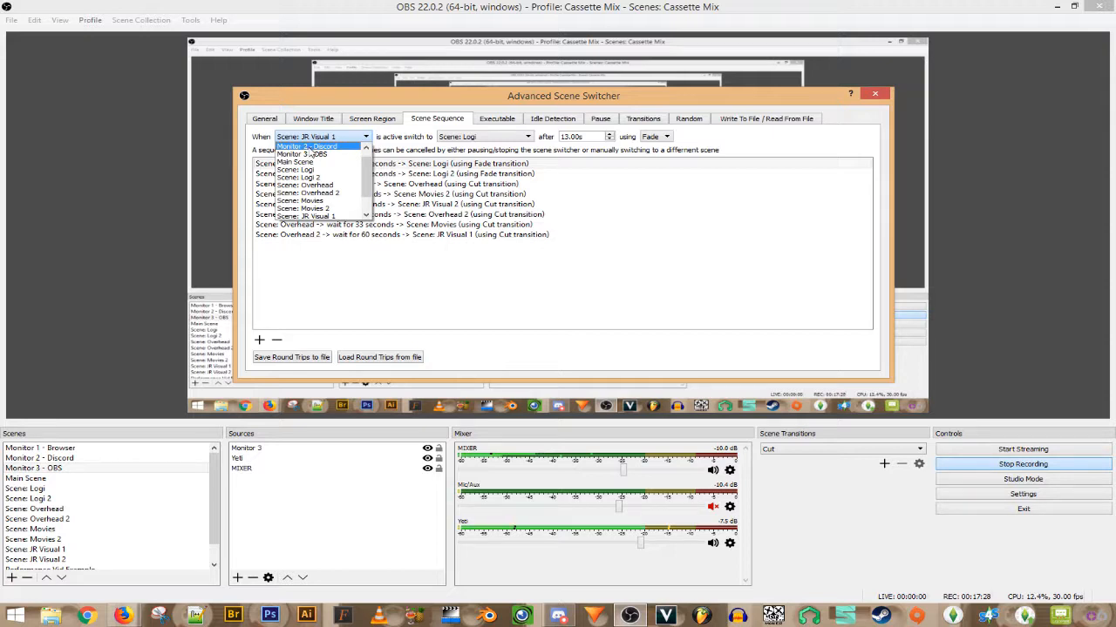
pyautogui.click(309, 146)
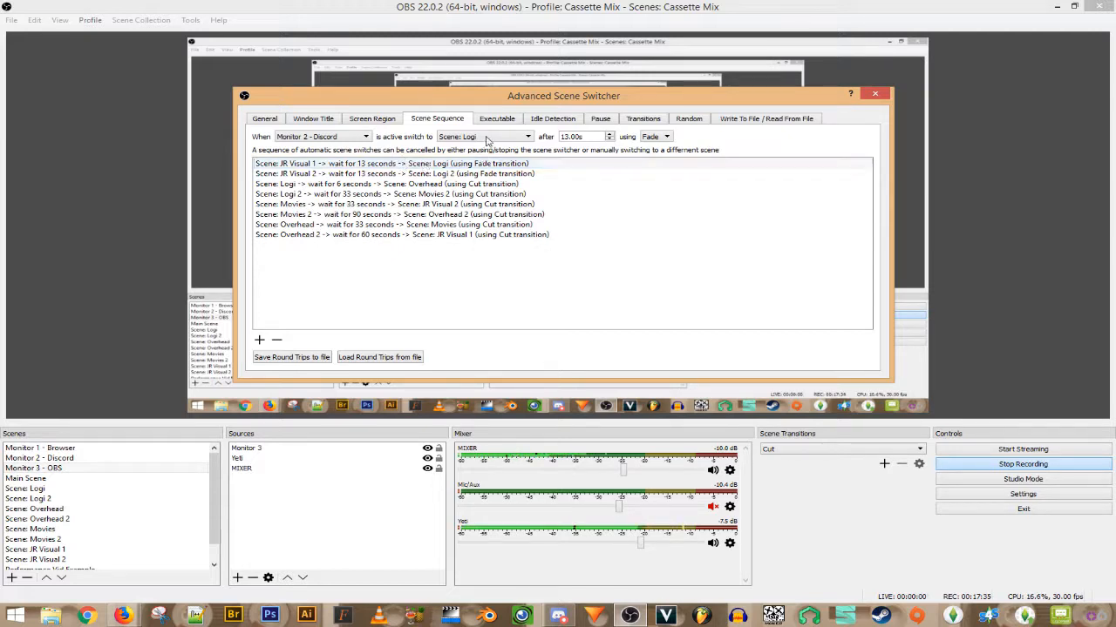
# - Set the rule's target to Monitor 3 - OBS, wait 0.06s, transition Cut, then view General settings
pyautogui.click(487, 138)
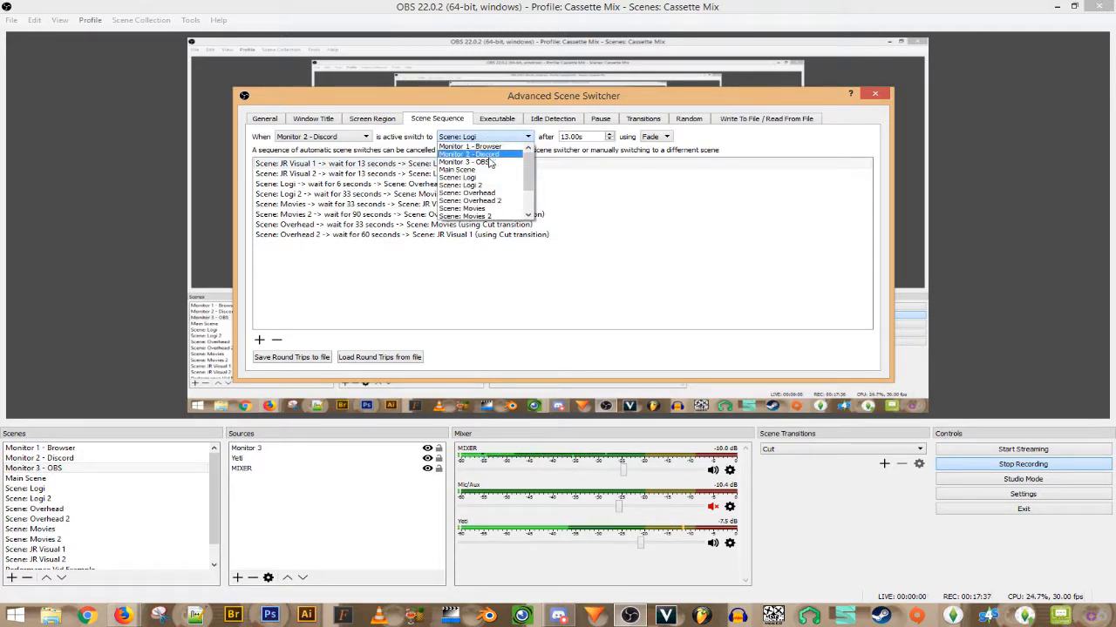
pyautogui.click(490, 163)
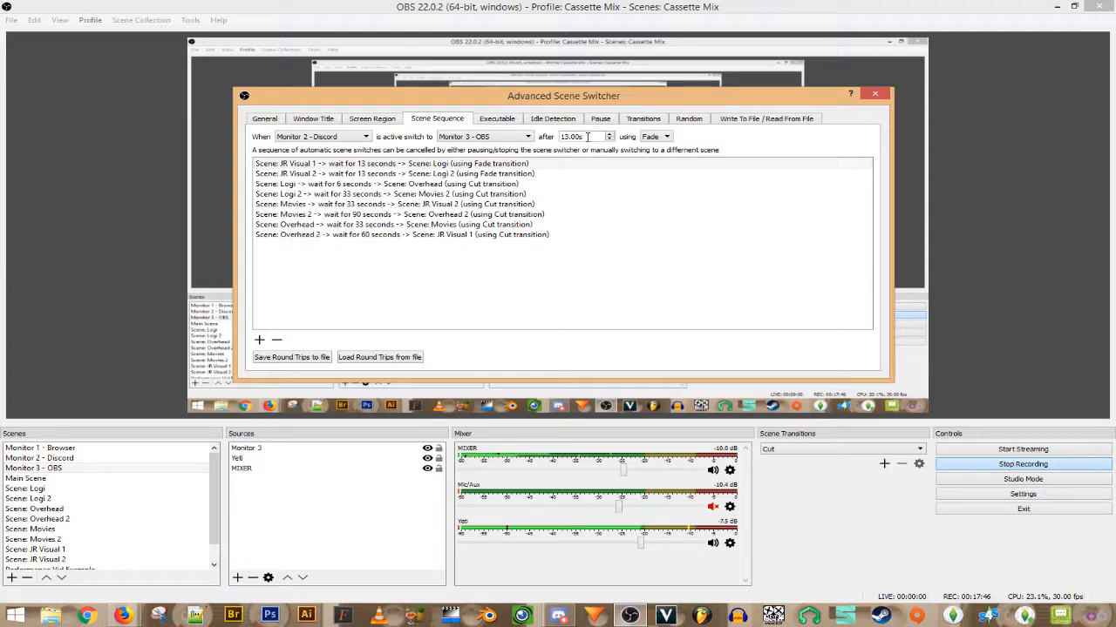
pyautogui.click(584, 137)
pyautogui.doubleClick(569, 136)
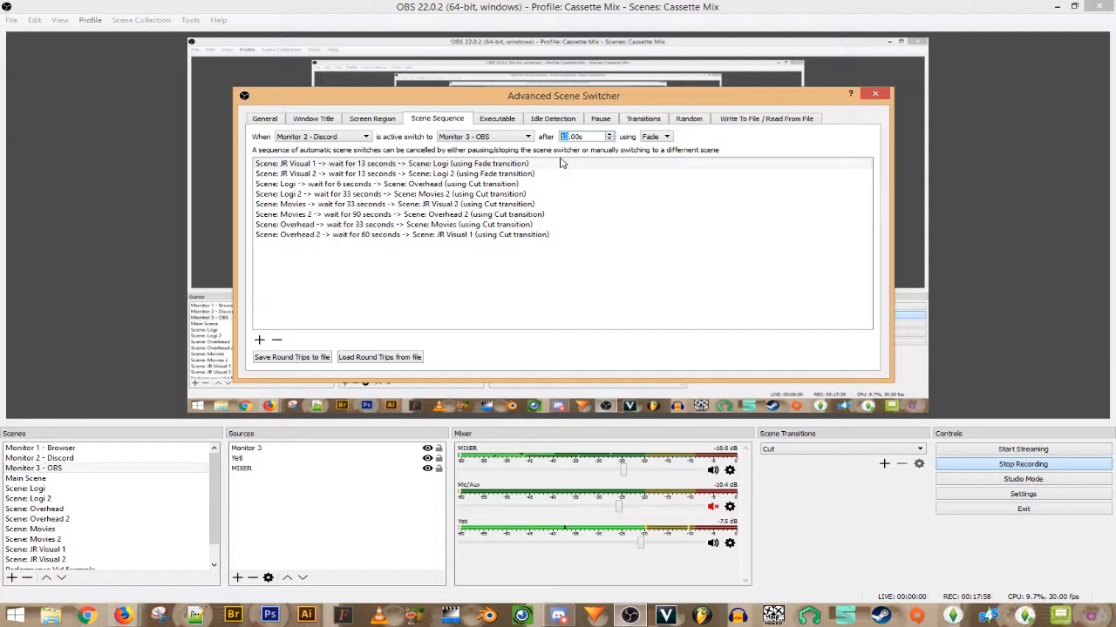
pyautogui.write('0')
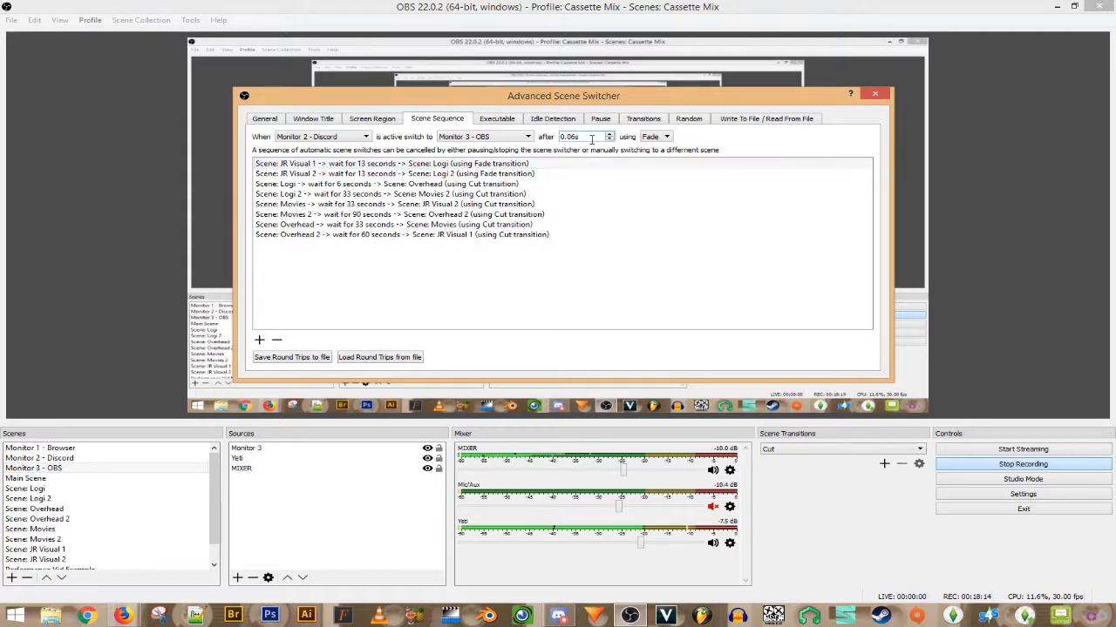
pyautogui.write('6')
pyautogui.click(658, 137)
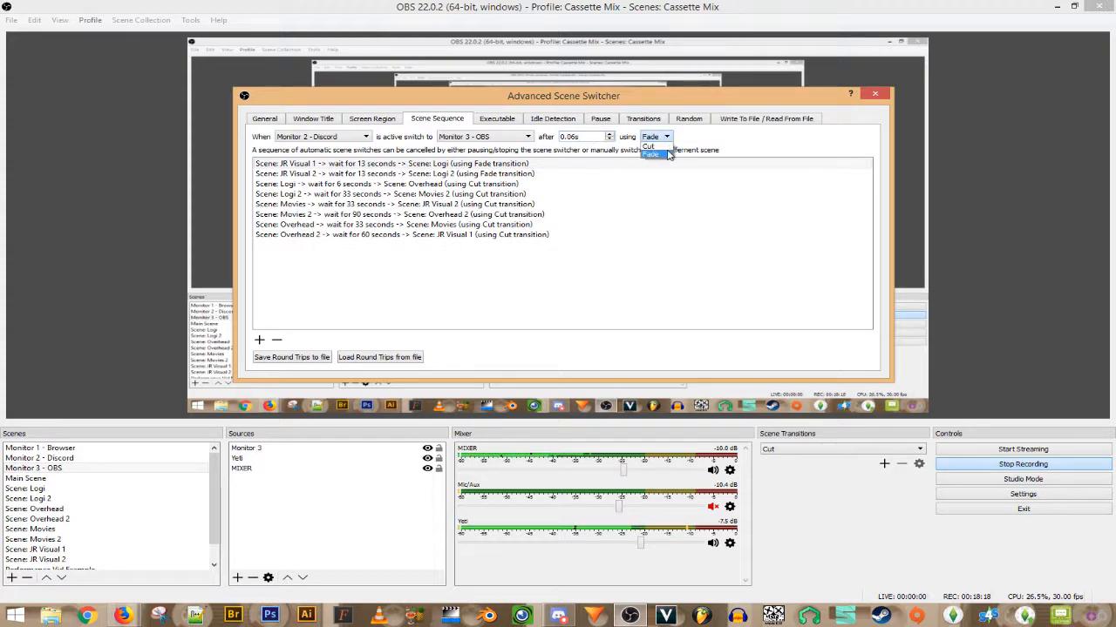
pyautogui.click(663, 150)
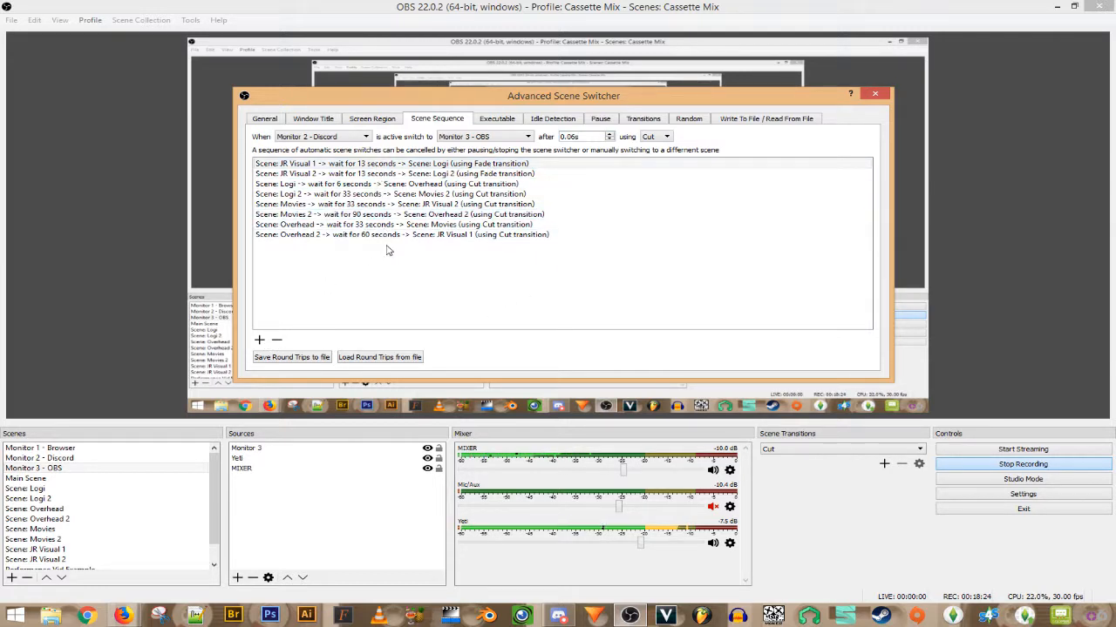
pyautogui.click(274, 122)
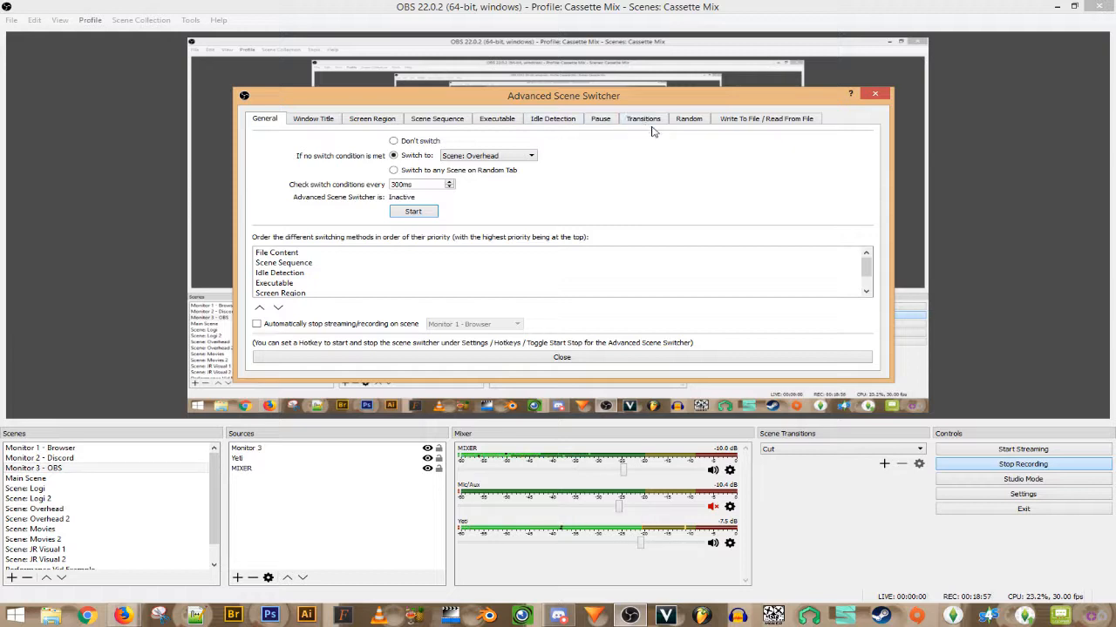
# - On Scene Sequence, change the wait to 6.00s and, after trying Fade, set the transition to Cut
pyautogui.click(444, 126)
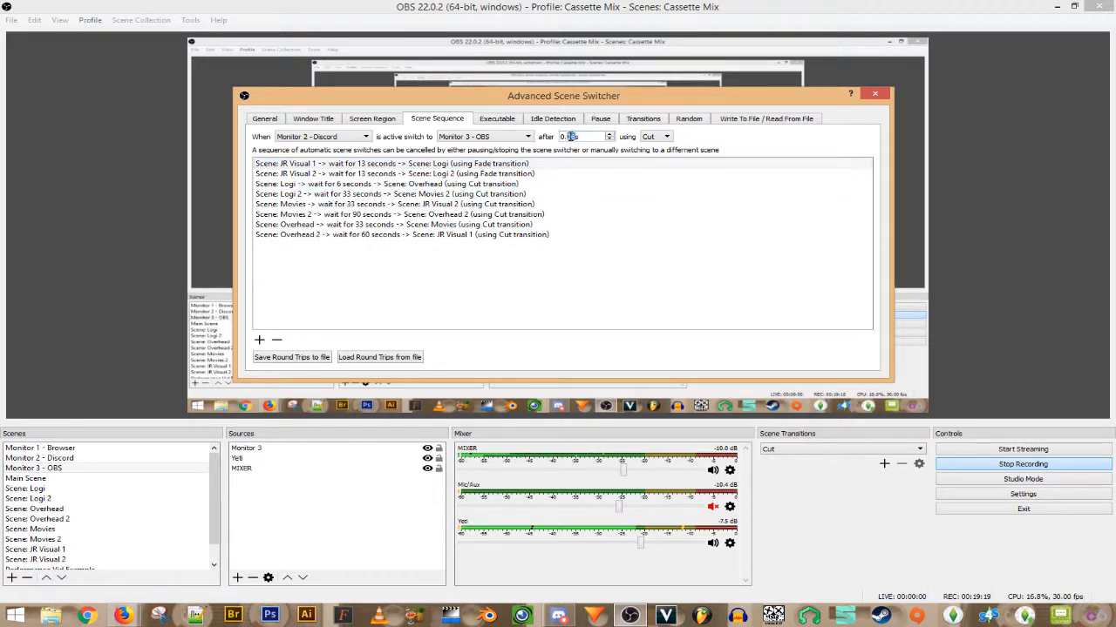
pyautogui.moveTo(590, 140); pyautogui.dragTo(529, 140)
pyautogui.write('6s')
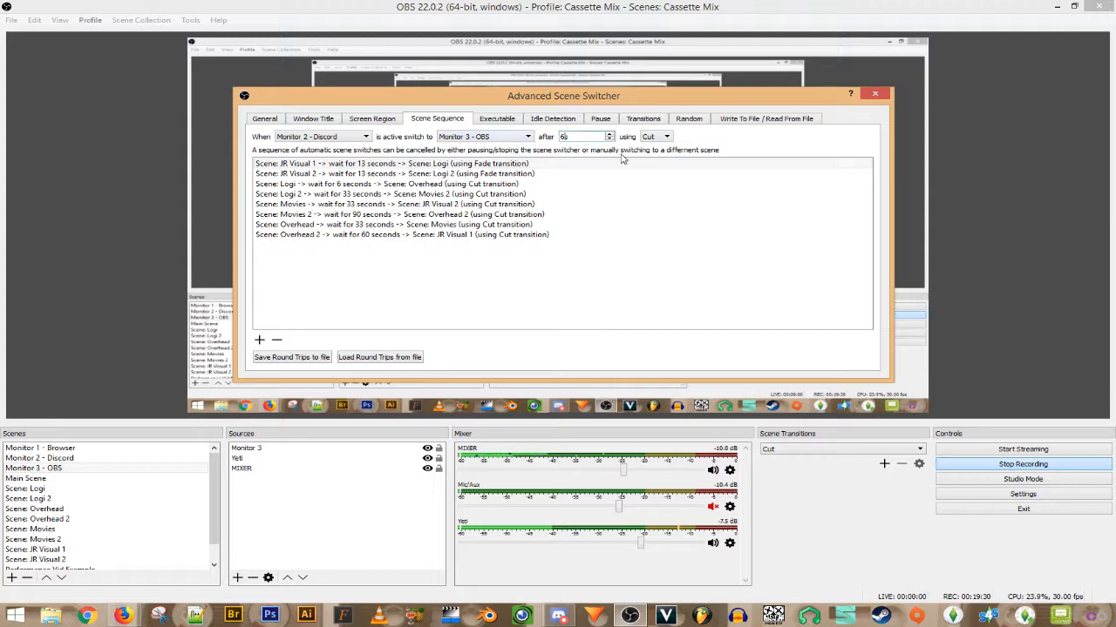
pyautogui.click(667, 137)
pyautogui.click(666, 159)
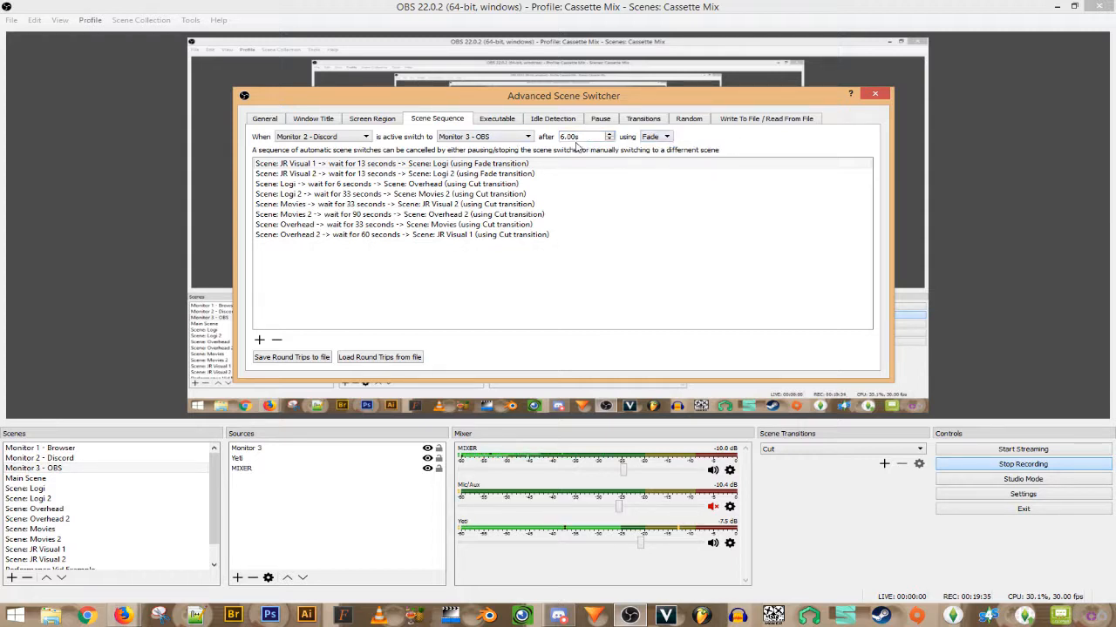
pyautogui.click(667, 139)
pyautogui.click(652, 146)
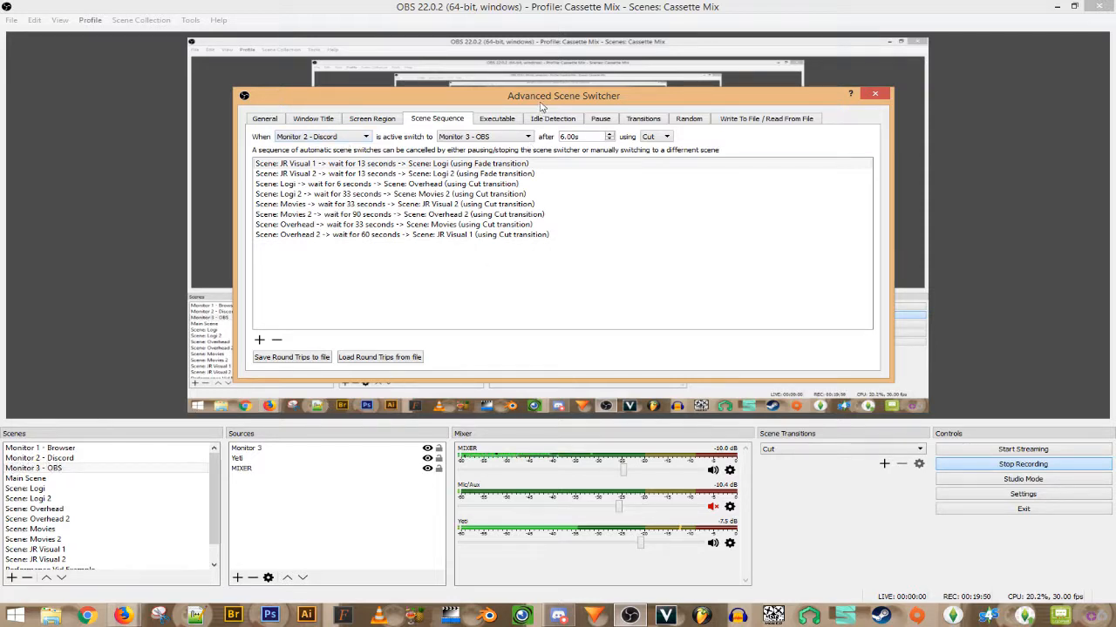
# - Add the Monitor 2 - Discord → 6 seconds → Monitor 3 - OBS rule to the sequence
pyautogui.moveTo(540, 98); pyautogui.dragTo(721, 113)
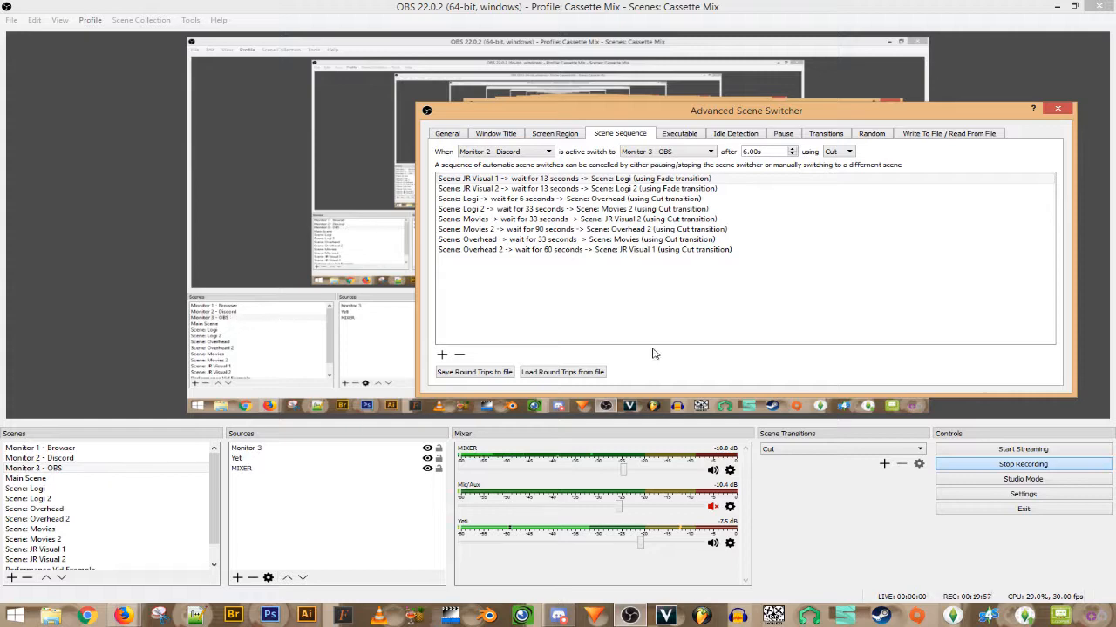
pyautogui.moveTo(826, 116); pyautogui.dragTo(662, 109)
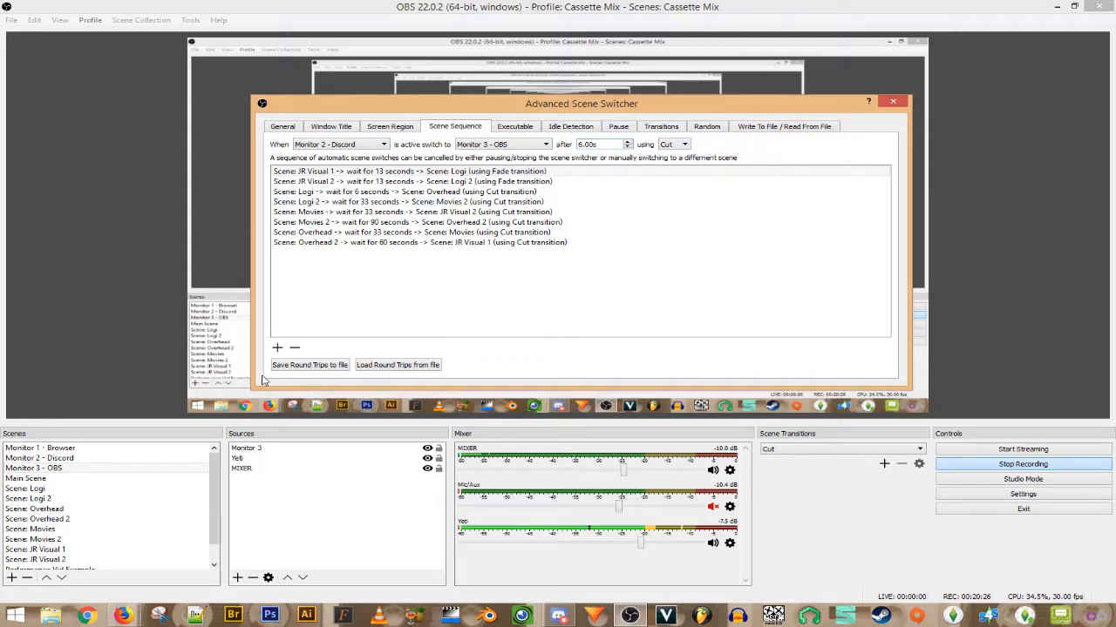
pyautogui.click(277, 348)
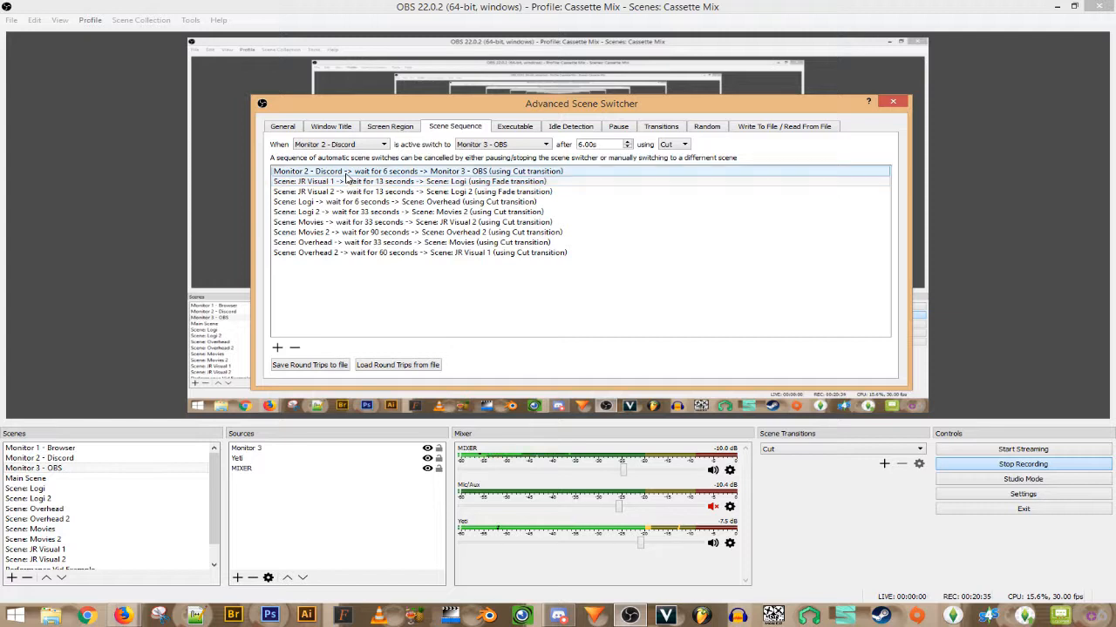
# - Review the sequence rules, selecting JR Visual 1 to Logi and then the new Discord-to-OBS rule
pyautogui.moveTo(323, 210); pyautogui.dragTo(300, 182)
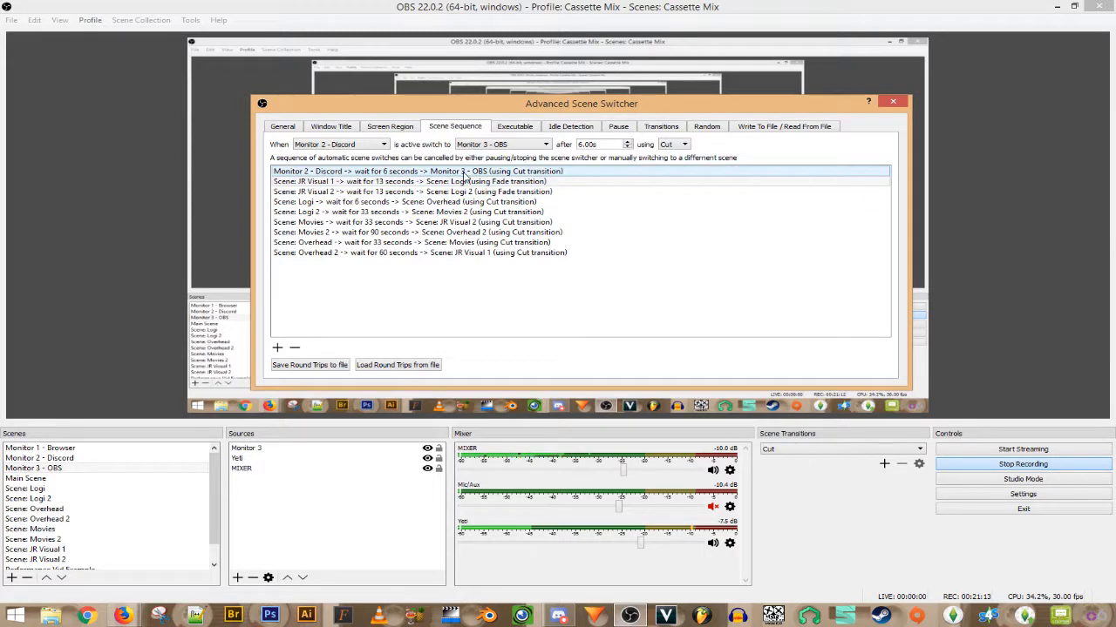
pyautogui.click(522, 181)
pyautogui.click(335, 174)
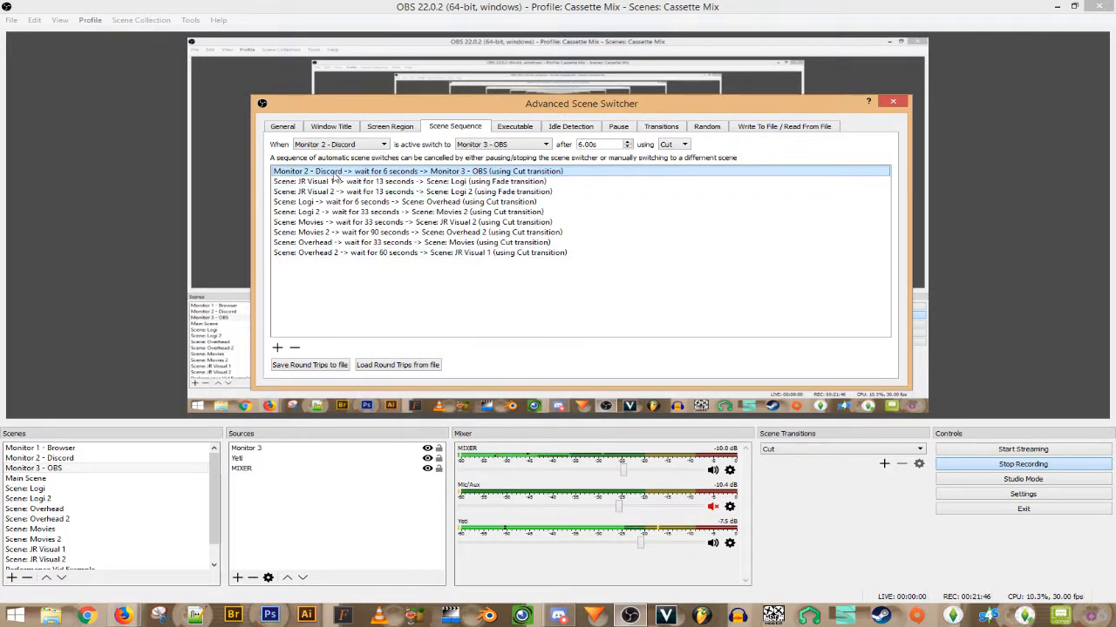
# - Delete the Discord-to-OBS rule and look through the remaining sequence rules
pyautogui.click(296, 349)
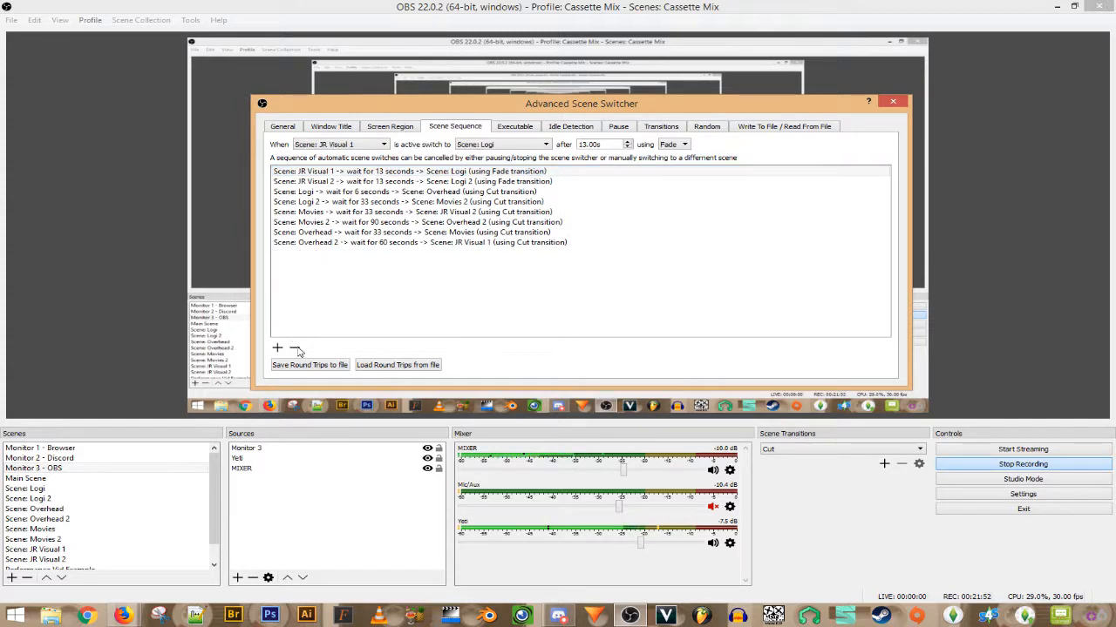
pyautogui.moveTo(557, 102); pyautogui.dragTo(583, 103)
pyautogui.click(517, 181)
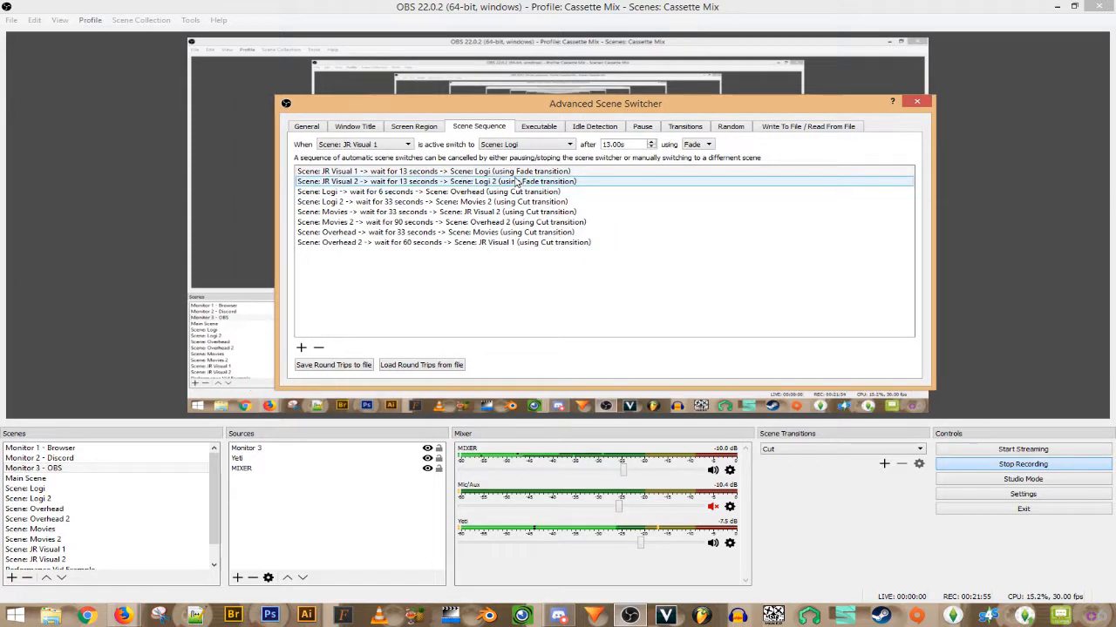
pyautogui.click(520, 212)
pyautogui.click(522, 243)
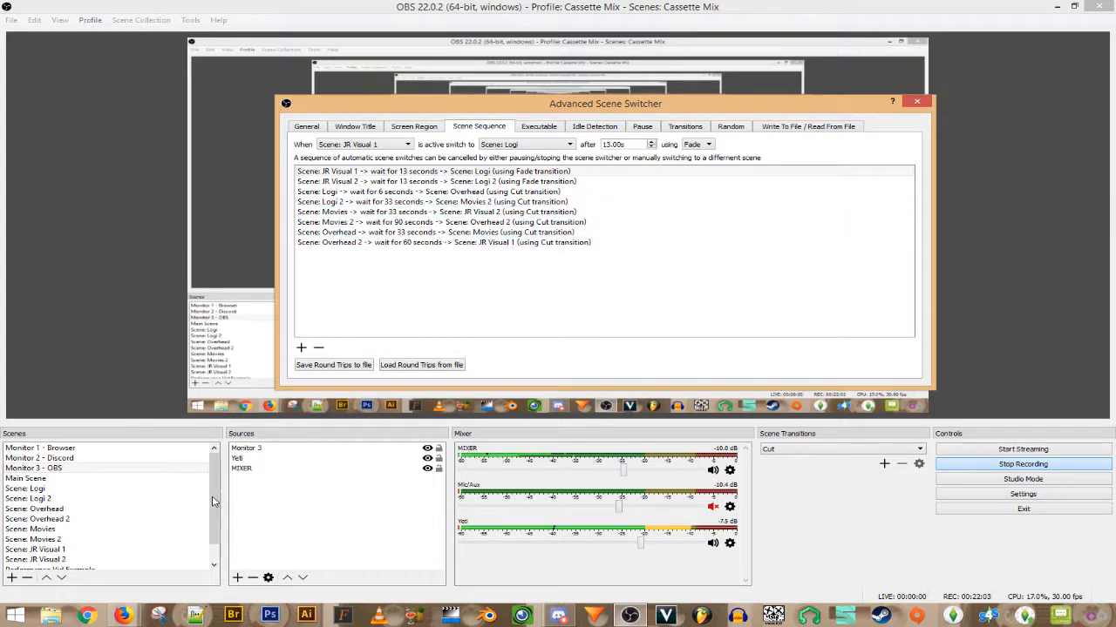
pyautogui.click(324, 192)
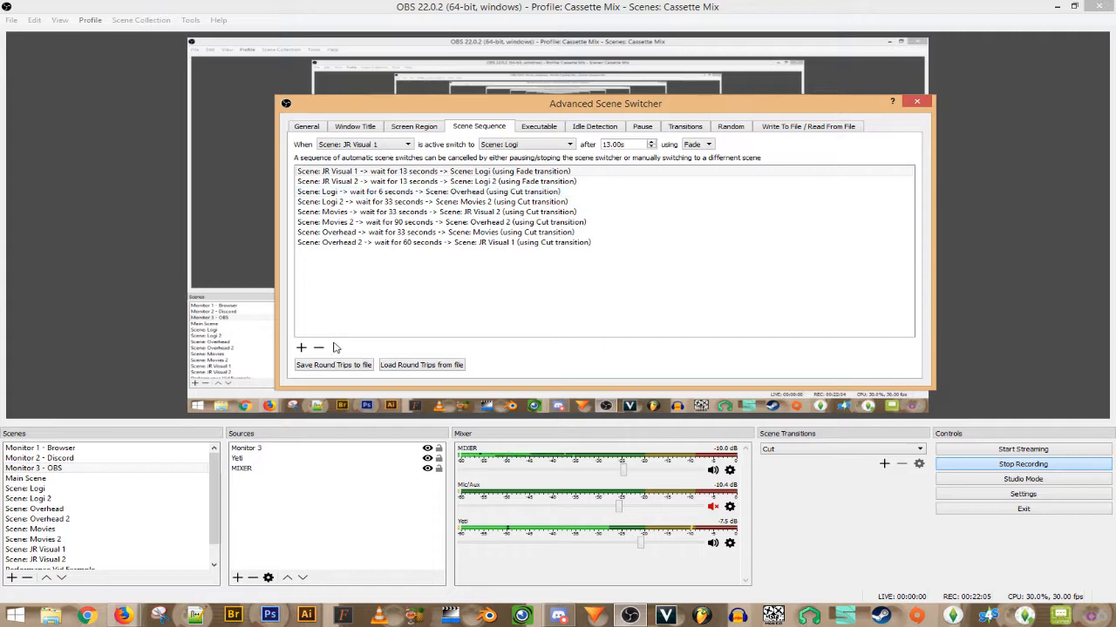
# - Close the Advanced Scene Switcher and bring up the Tools menu
pyautogui.click(917, 101)
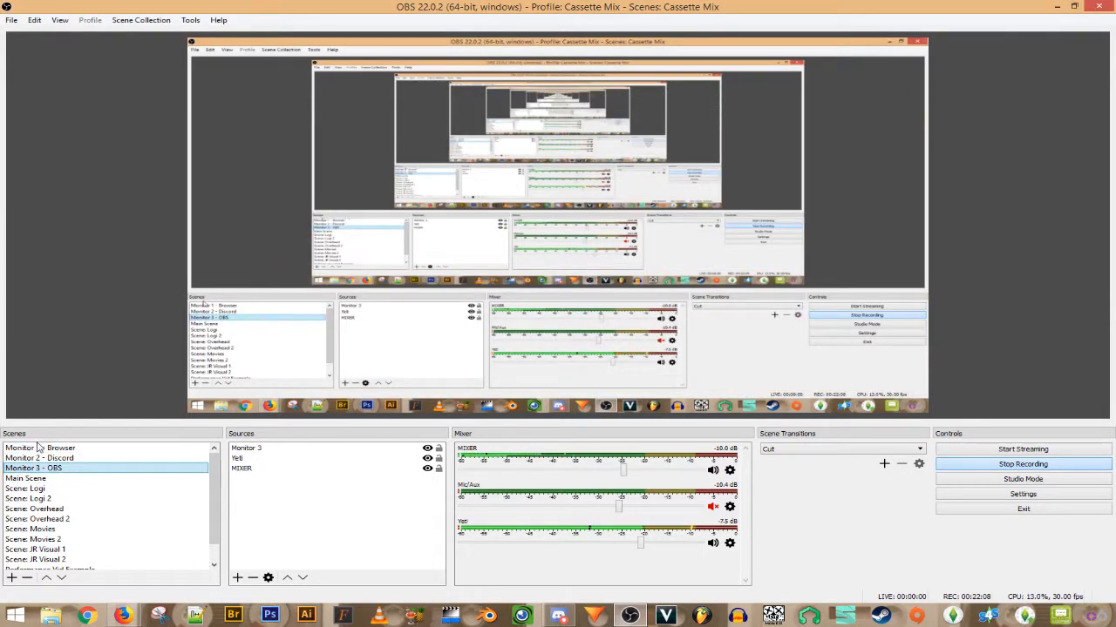
pyautogui.scroll(-1, 218, 512)
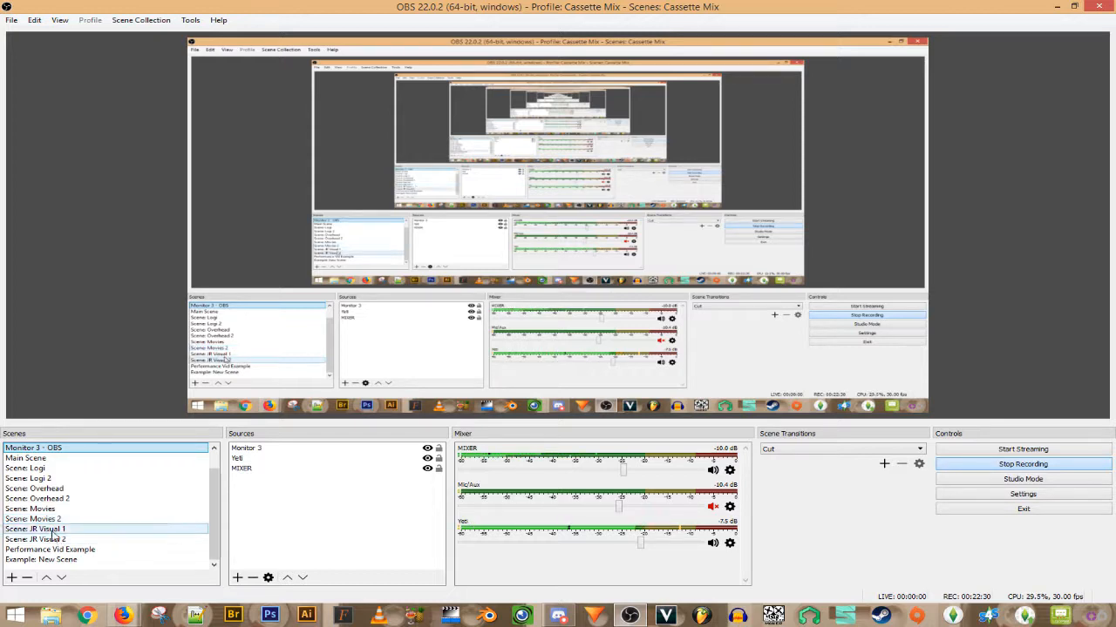
pyautogui.click(190, 19)
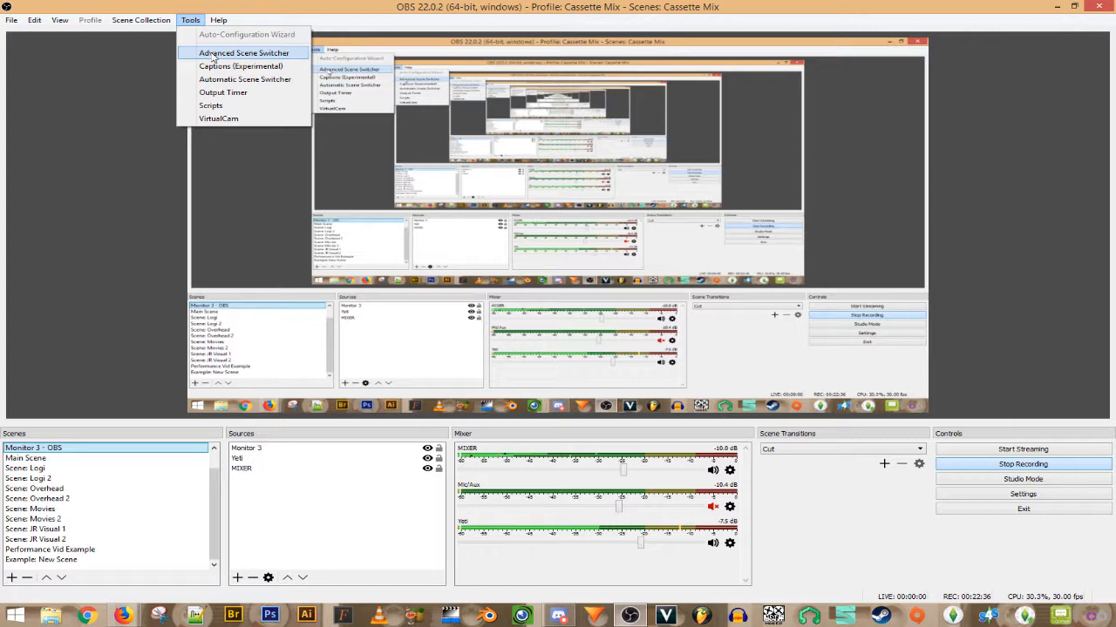
pyautogui.click(213, 56)
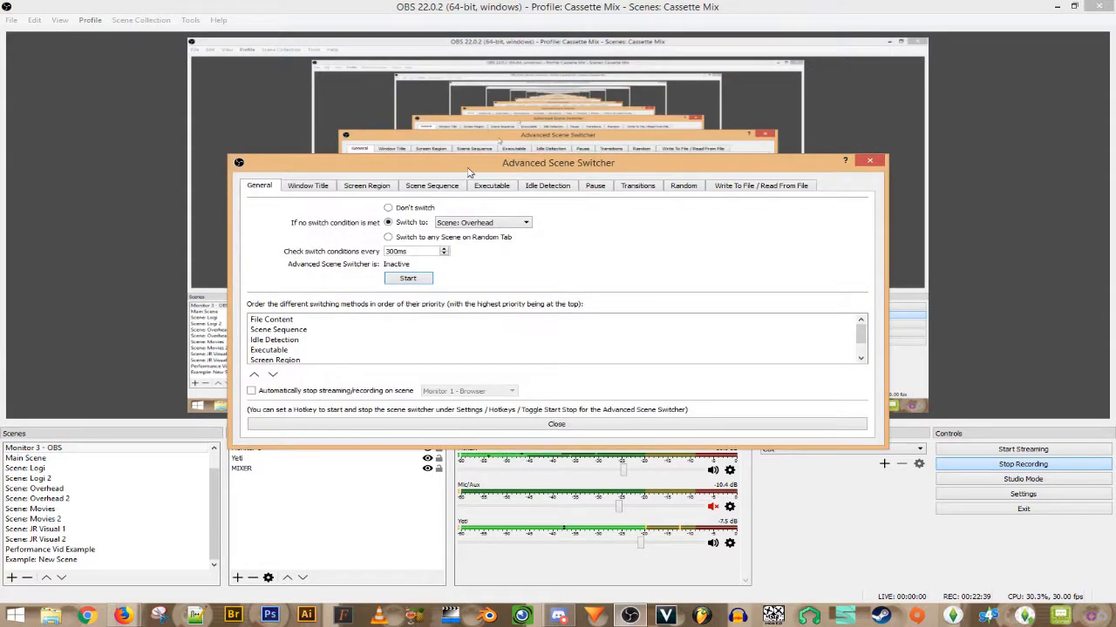
pyautogui.click(438, 191)
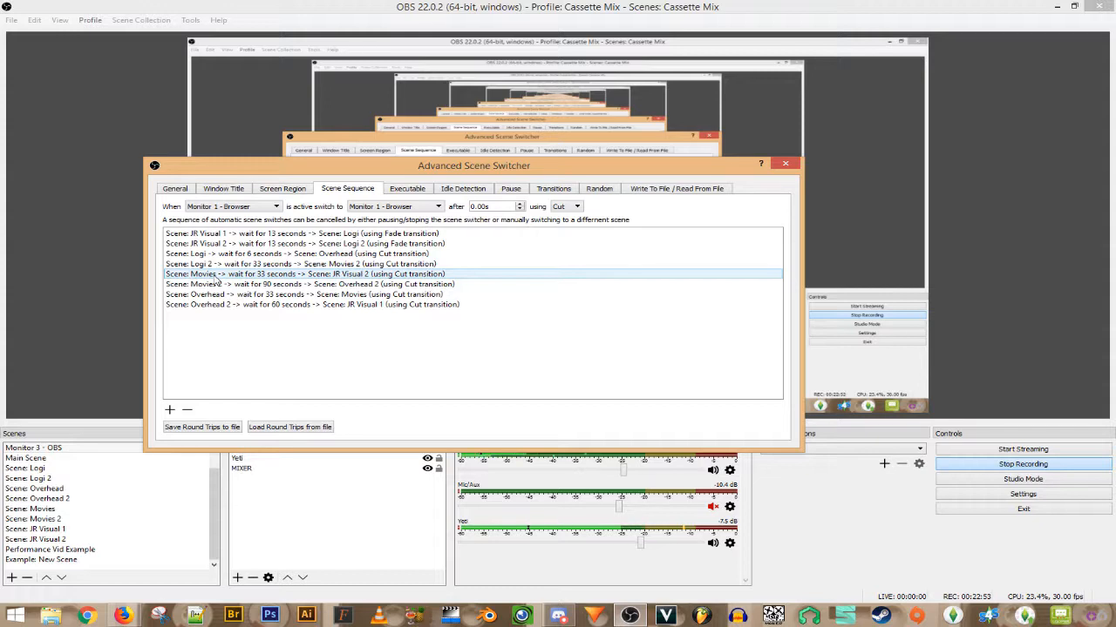
pyautogui.click(264, 284)
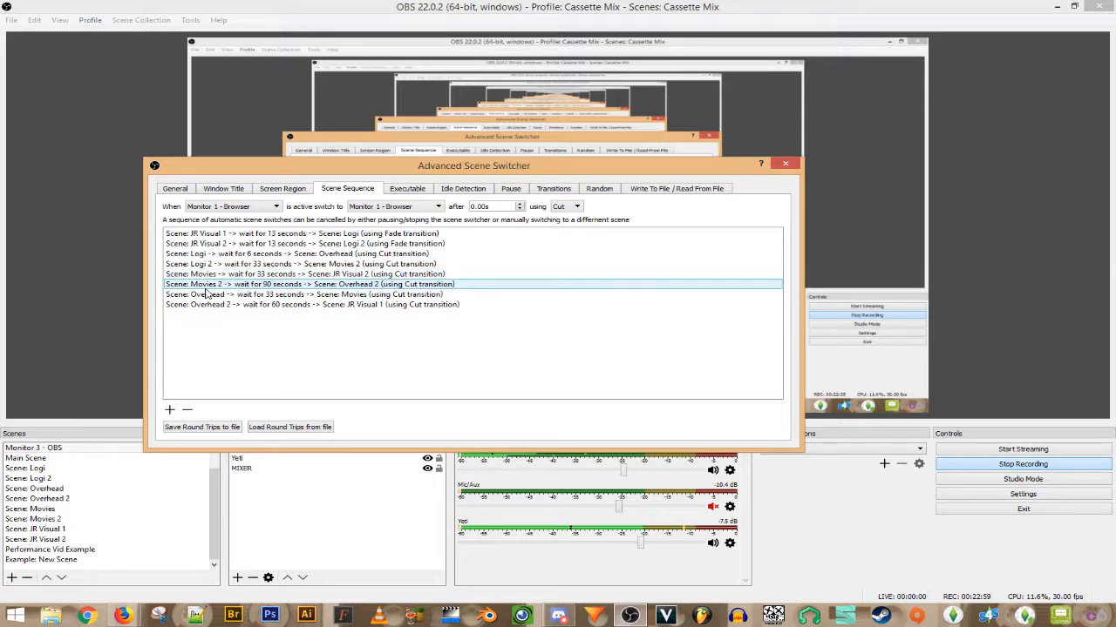
pyautogui.press('Down')
pyautogui.press('Down')
pyautogui.press('Up')
pyautogui.press('Up')
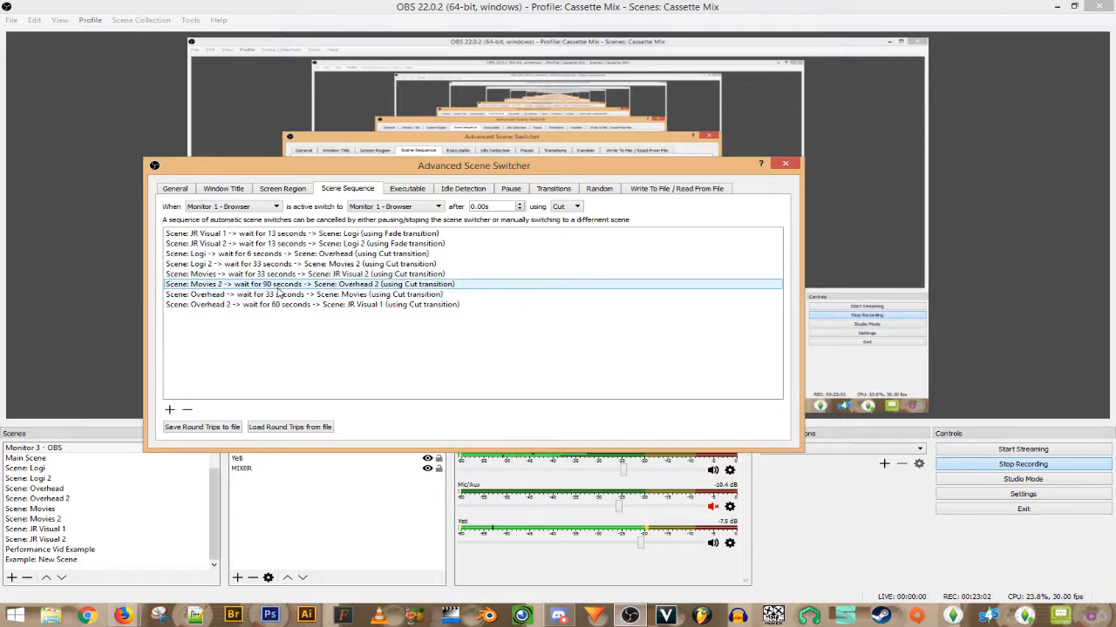
pyautogui.click(265, 305)
pyautogui.click(242, 254)
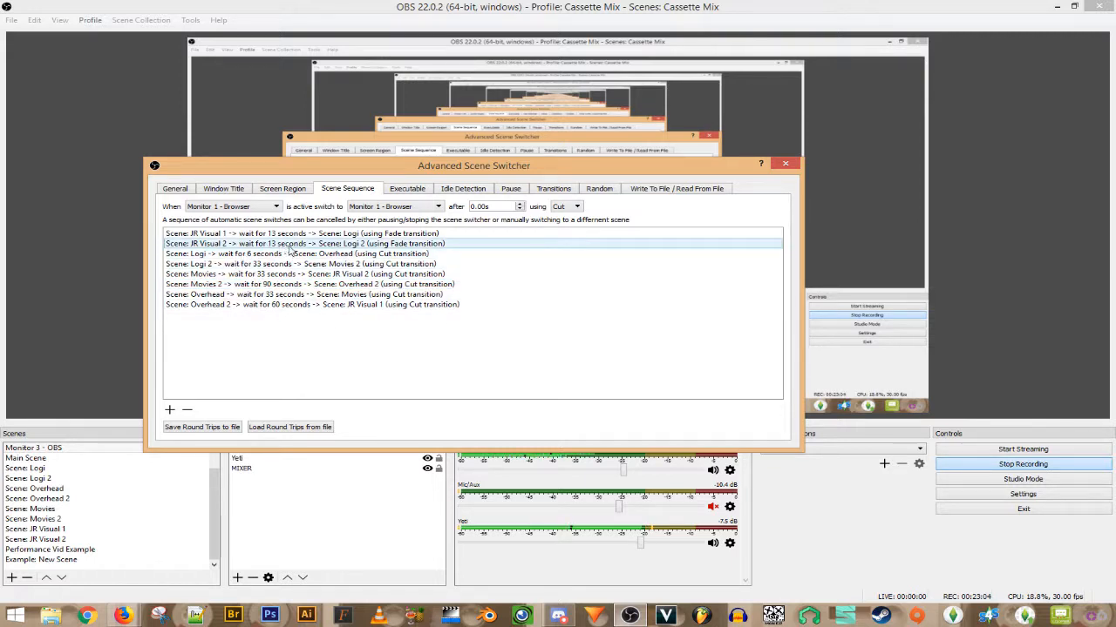
pyautogui.click(273, 296)
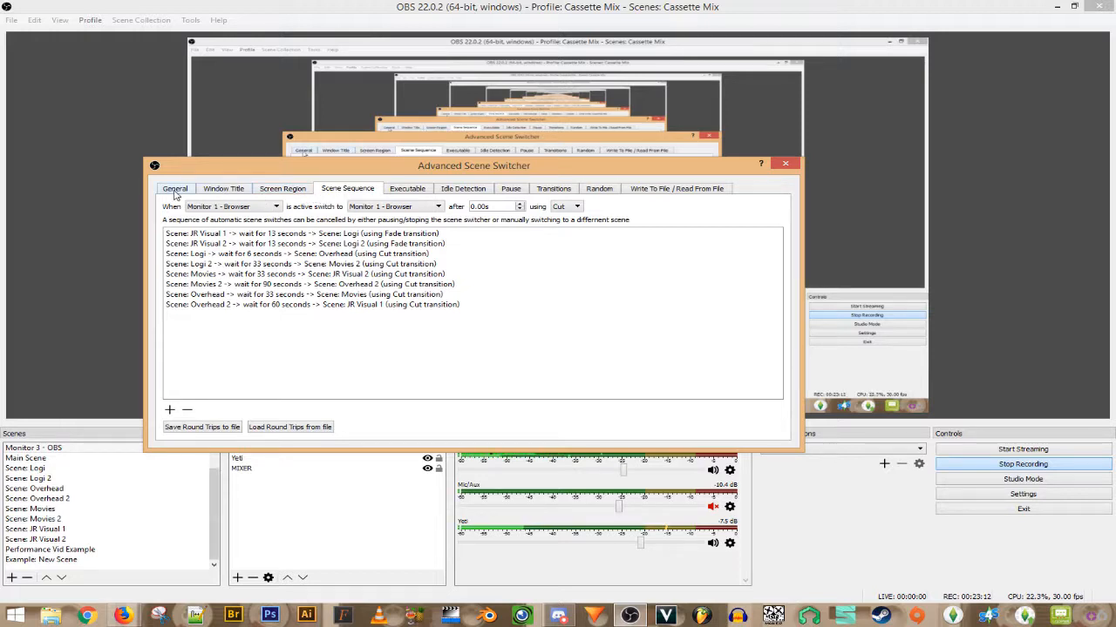
# - On the General tab, try 'Don't switch', then restore 'Switch to' Scene: Overhead as fallback
pyautogui.click(175, 189)
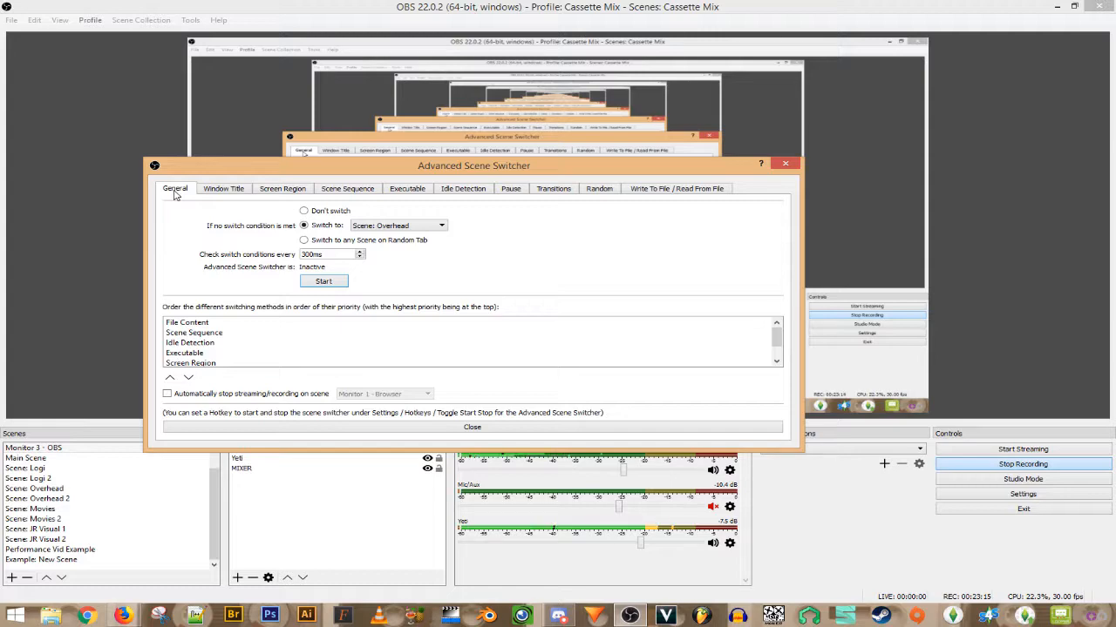
pyautogui.click(340, 194)
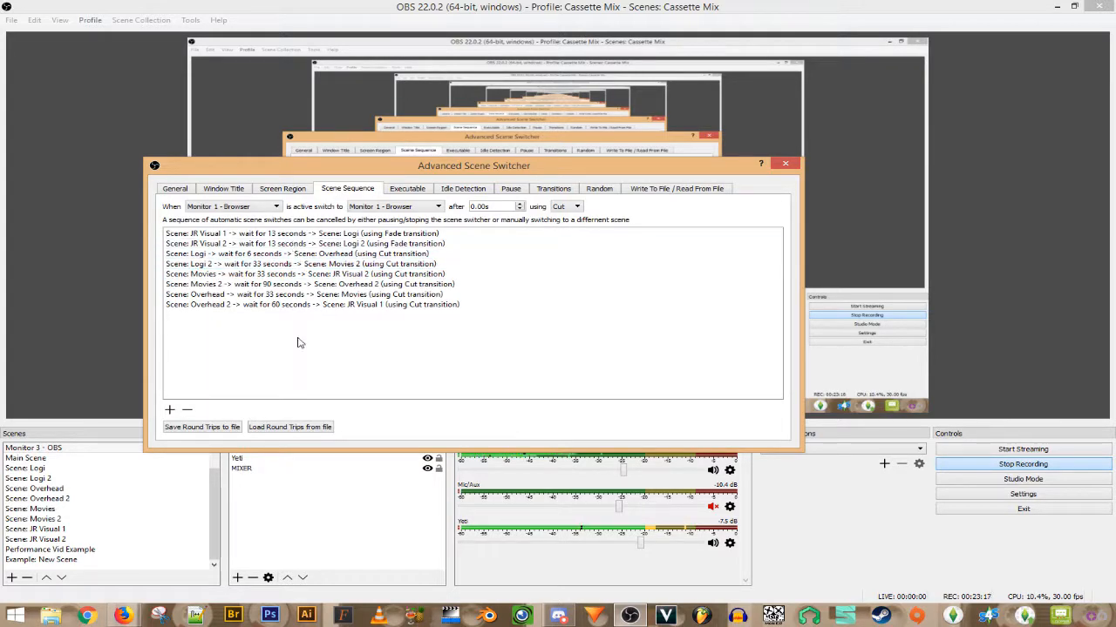
pyautogui.click(177, 190)
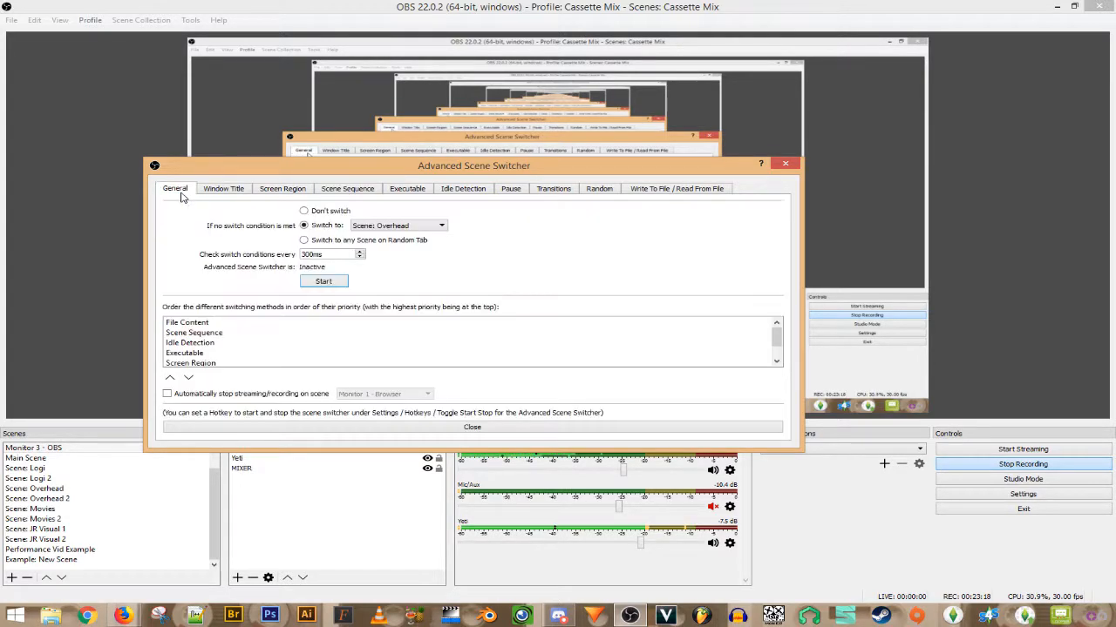
pyautogui.click(303, 211)
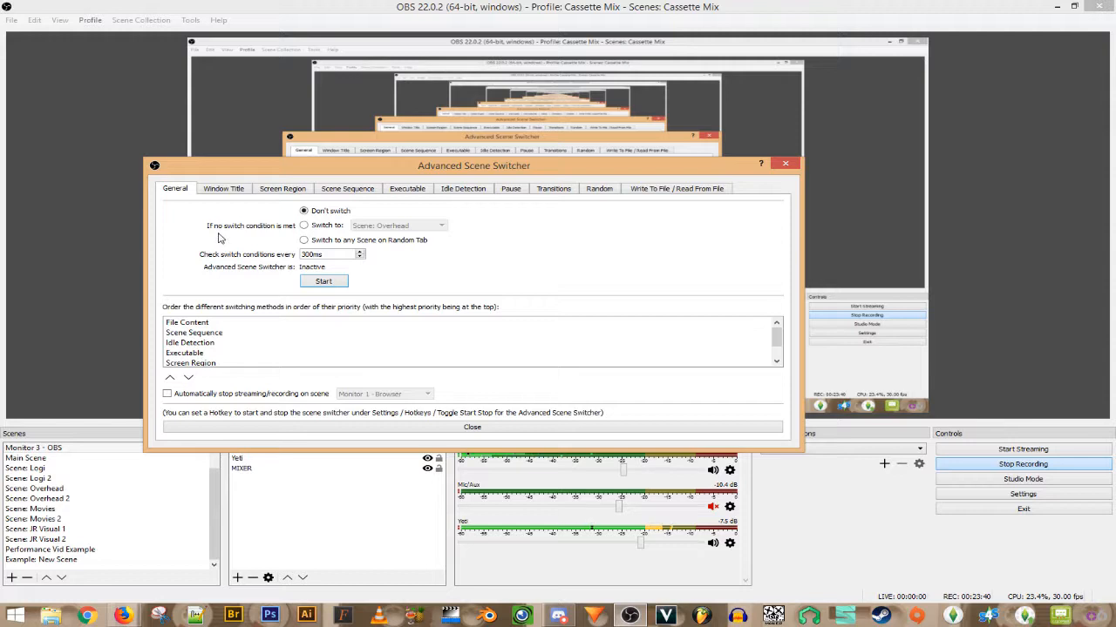
pyautogui.click(303, 227)
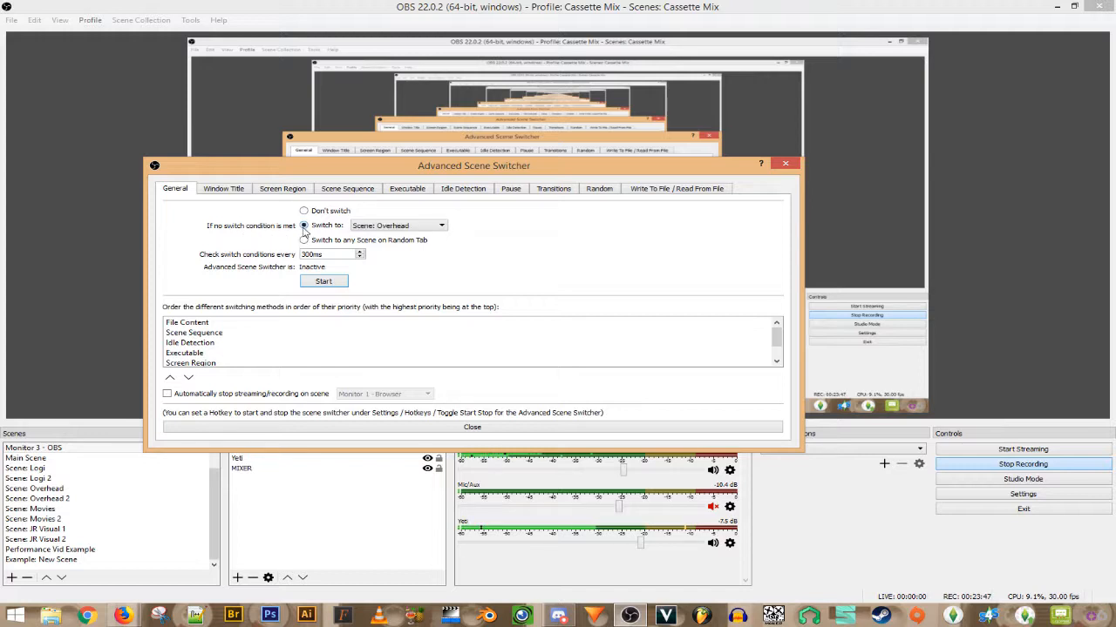
pyautogui.click(397, 228)
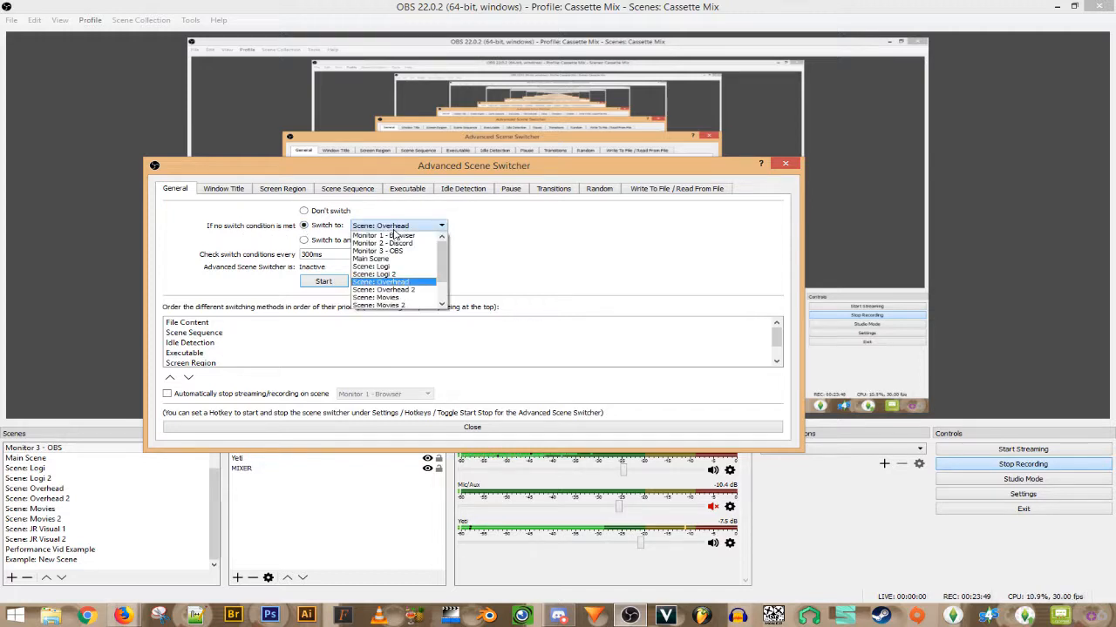
pyautogui.click(398, 283)
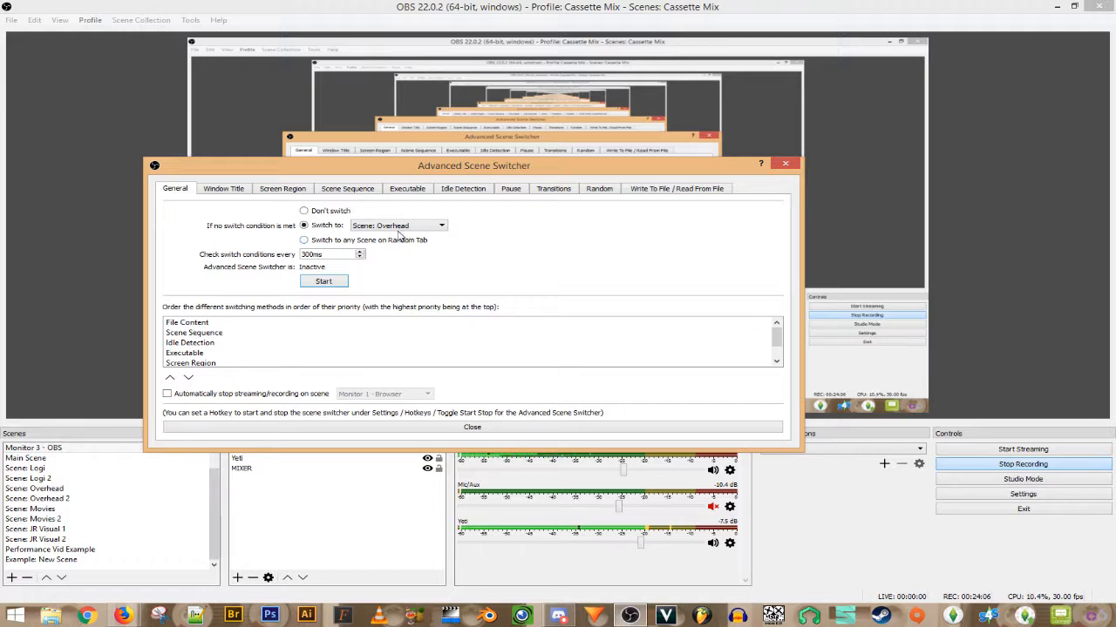
pyautogui.click(354, 193)
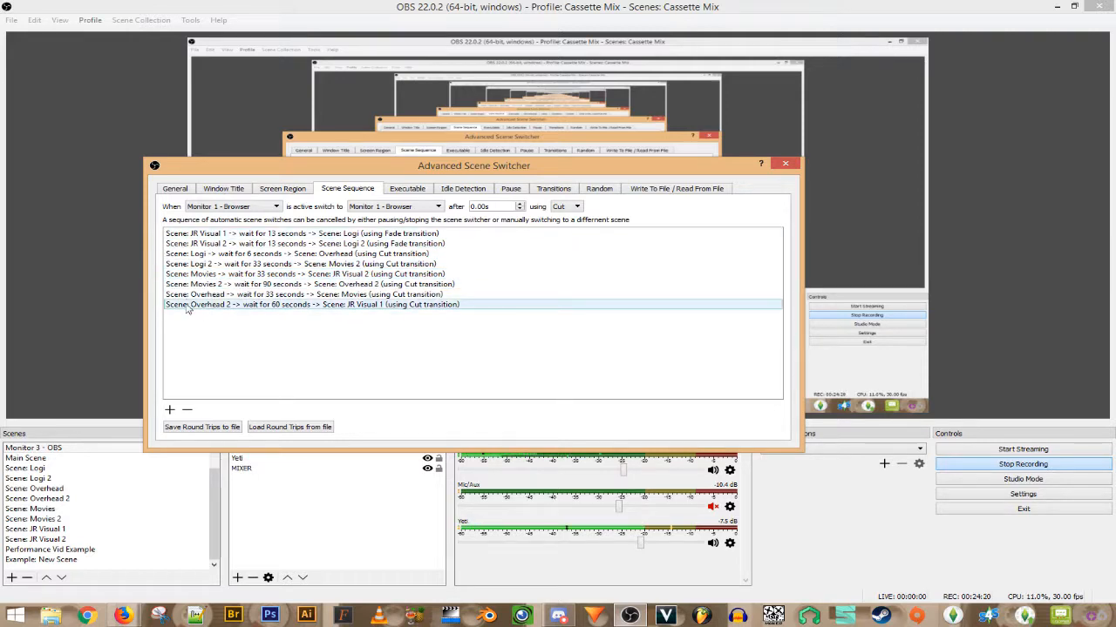
pyautogui.click(220, 296)
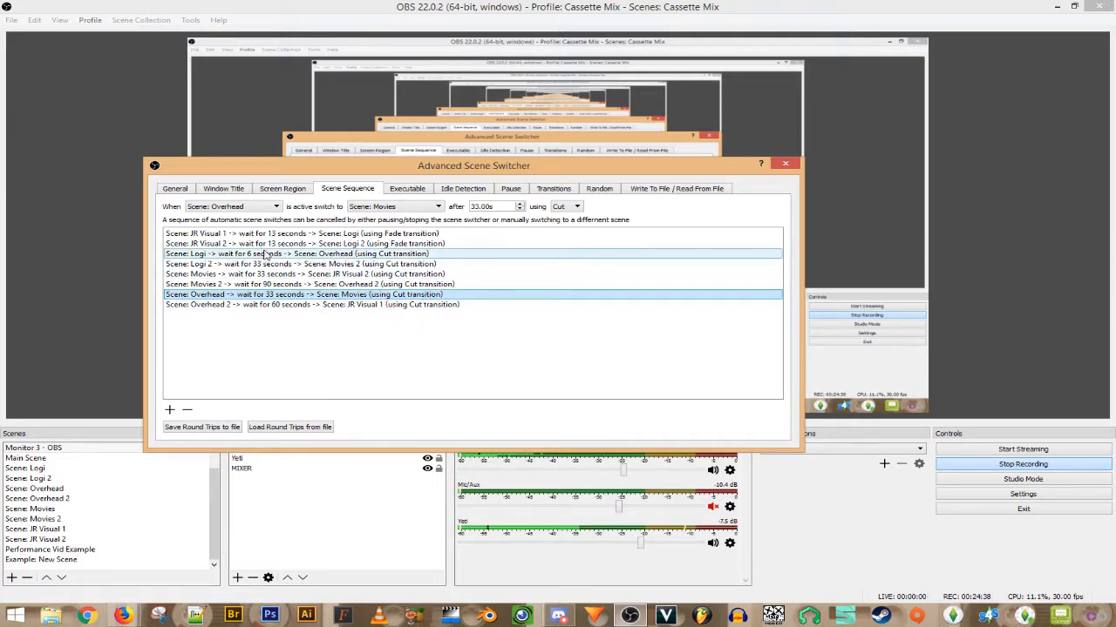
pyautogui.click(178, 190)
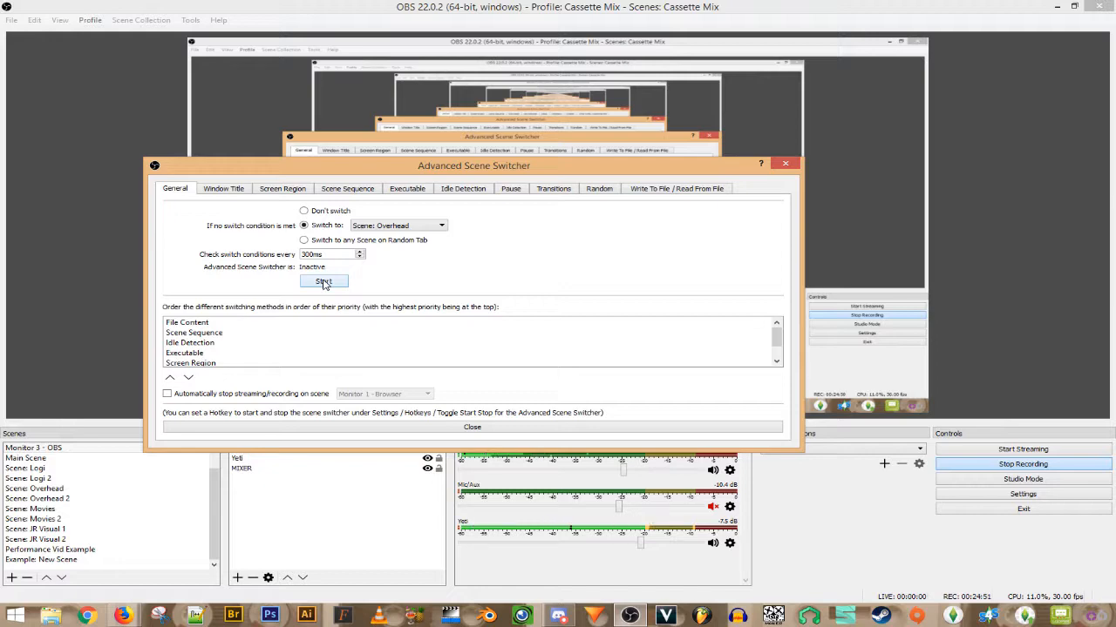
# - Close the Advanced Scene Switcher and scroll the Scenes list back to the top
pyautogui.click(336, 428)
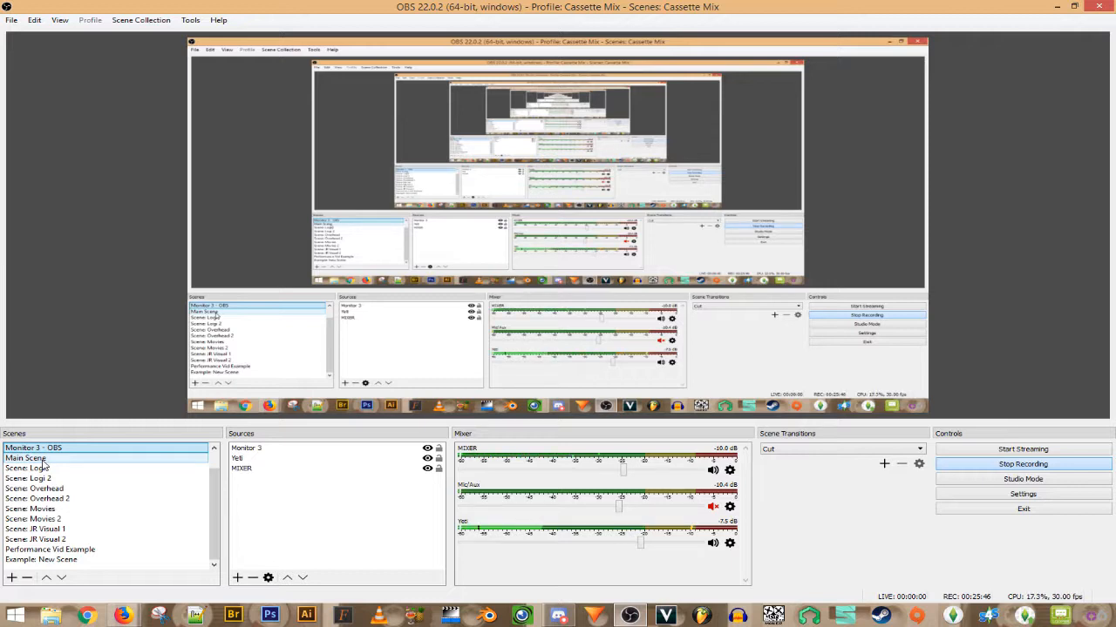
pyautogui.scroll(1, 217, 505)
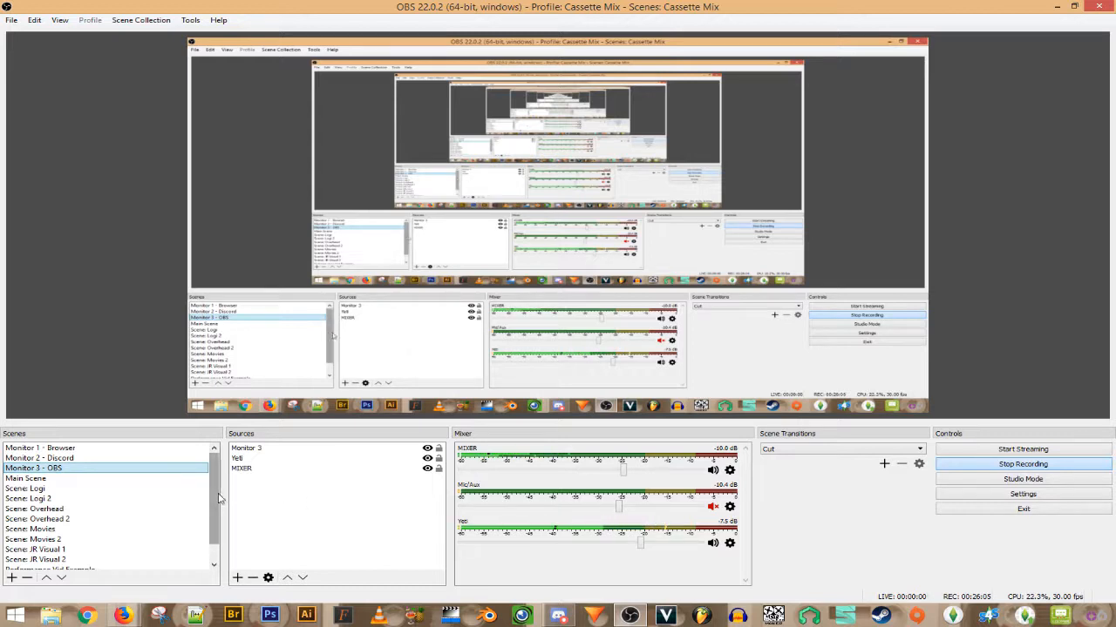
# - Open Tools > VirtualCam, showing OBS-Camera as target camera, and reposition the dialog
pyautogui.click(192, 21)
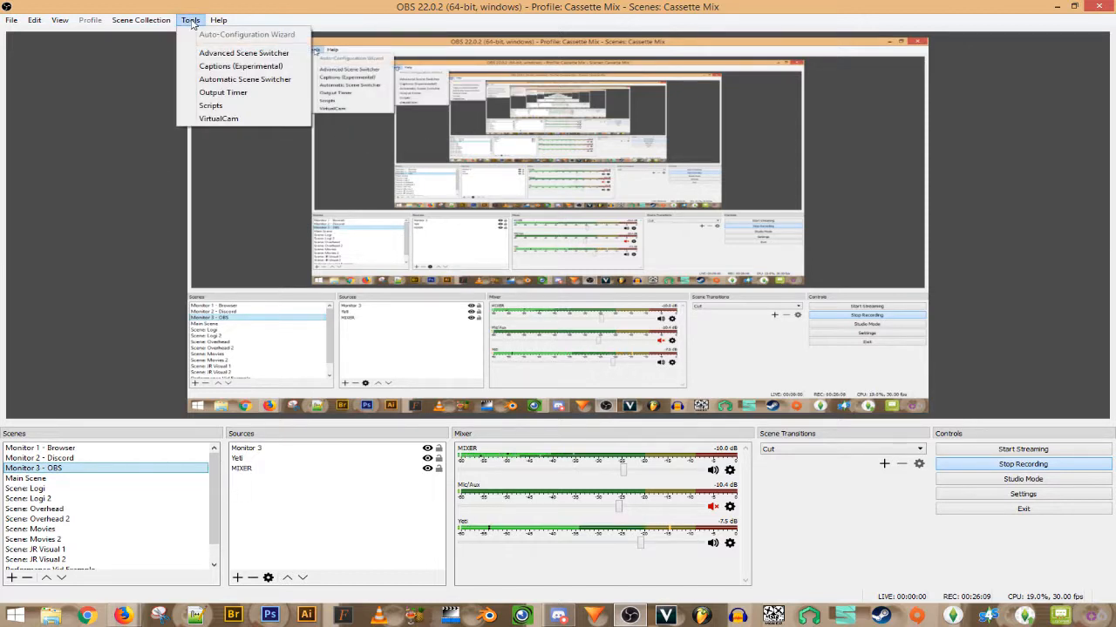
pyautogui.click(191, 21)
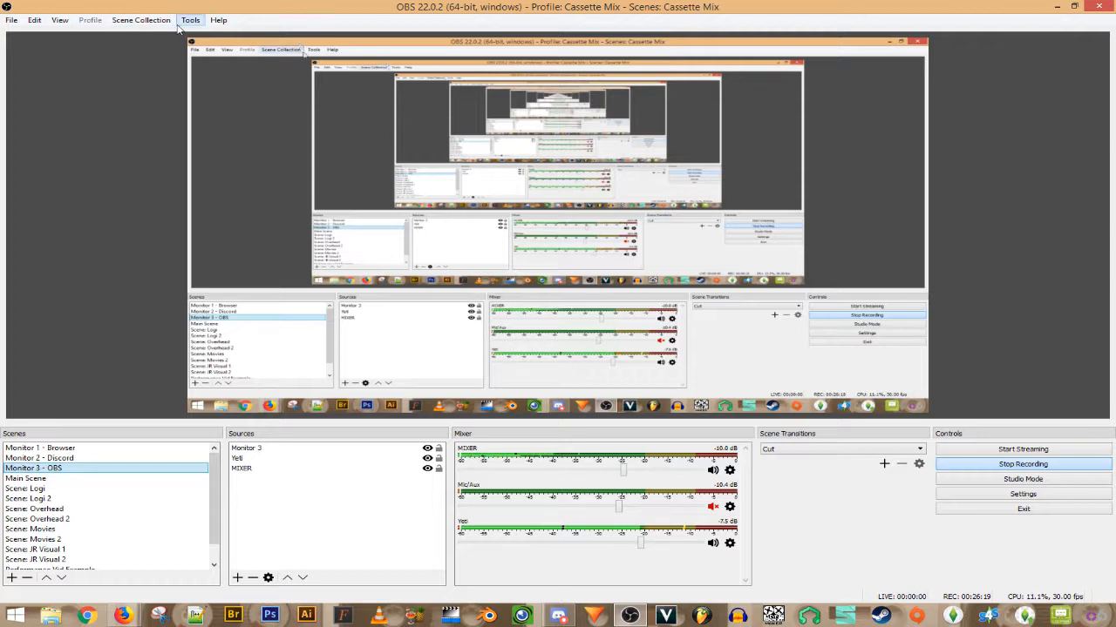
pyautogui.click(189, 22)
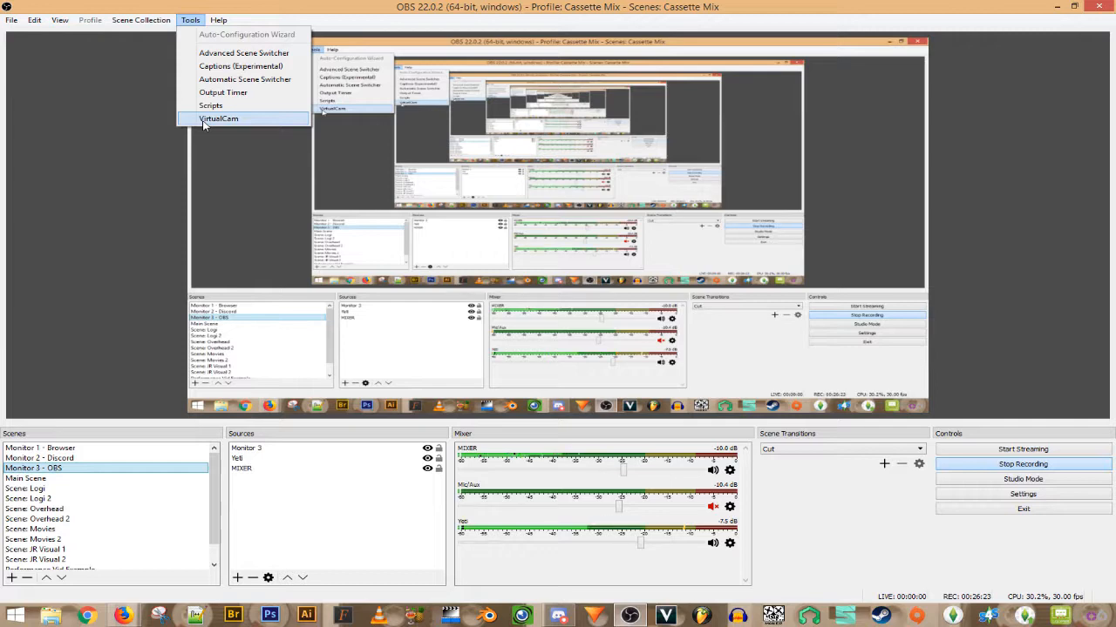
pyautogui.click(209, 119)
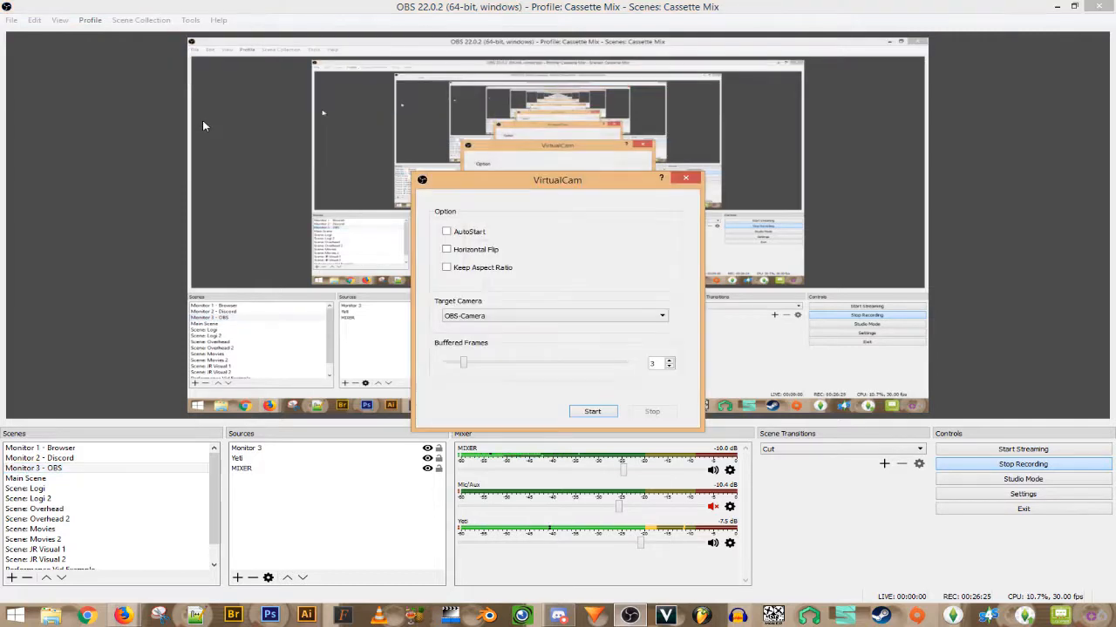
pyautogui.moveTo(521, 183); pyautogui.dragTo(536, 120)
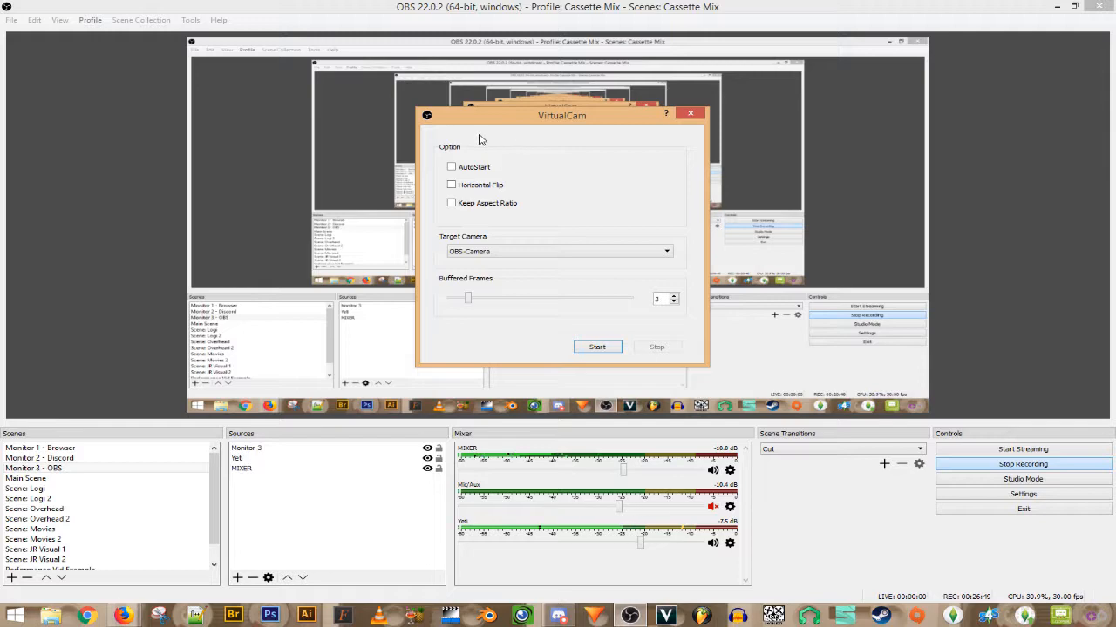
# - Switch to the Discord monitor and set Discord's camera to OBS-Camera after trying OBS-Camera2
pyautogui.click(72, 461)
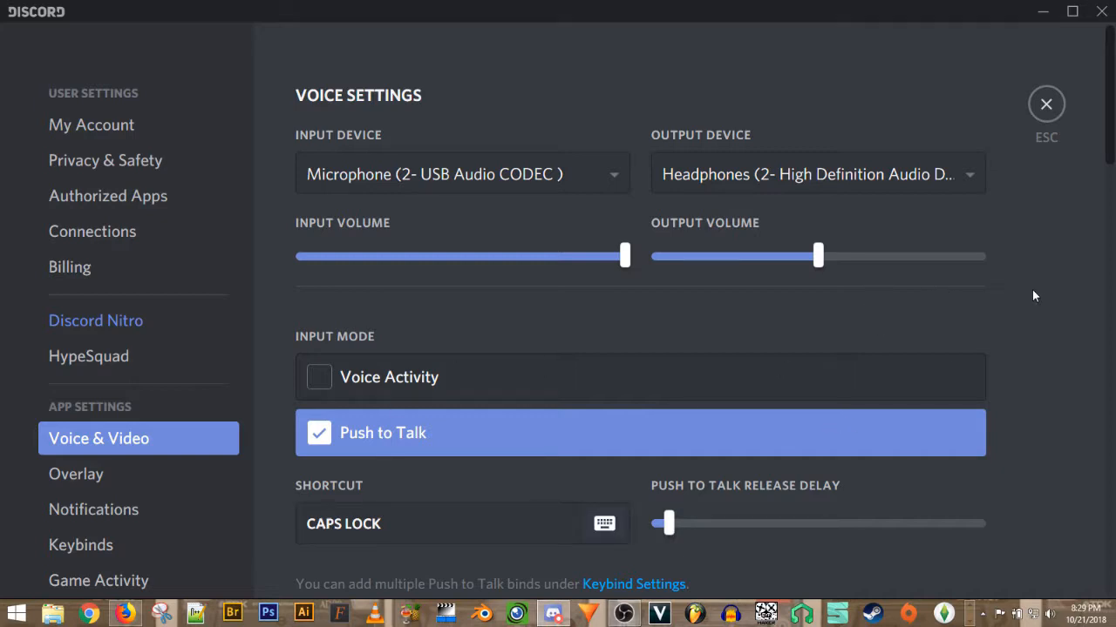
pyautogui.scroll(-5, 1033, 297)
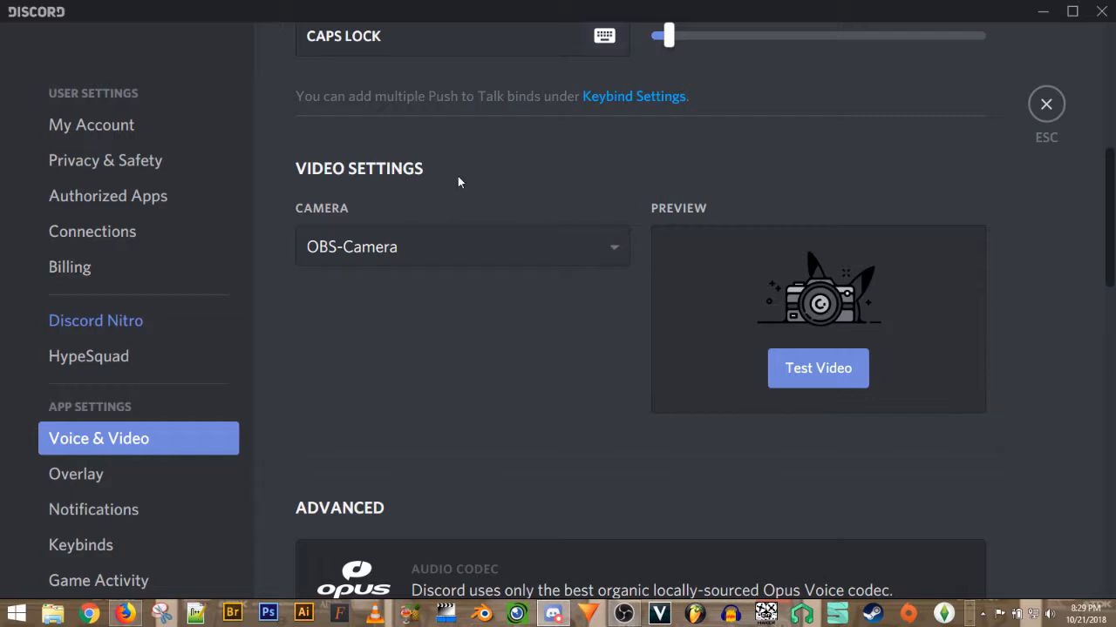
pyautogui.click(386, 258)
pyautogui.click(379, 327)
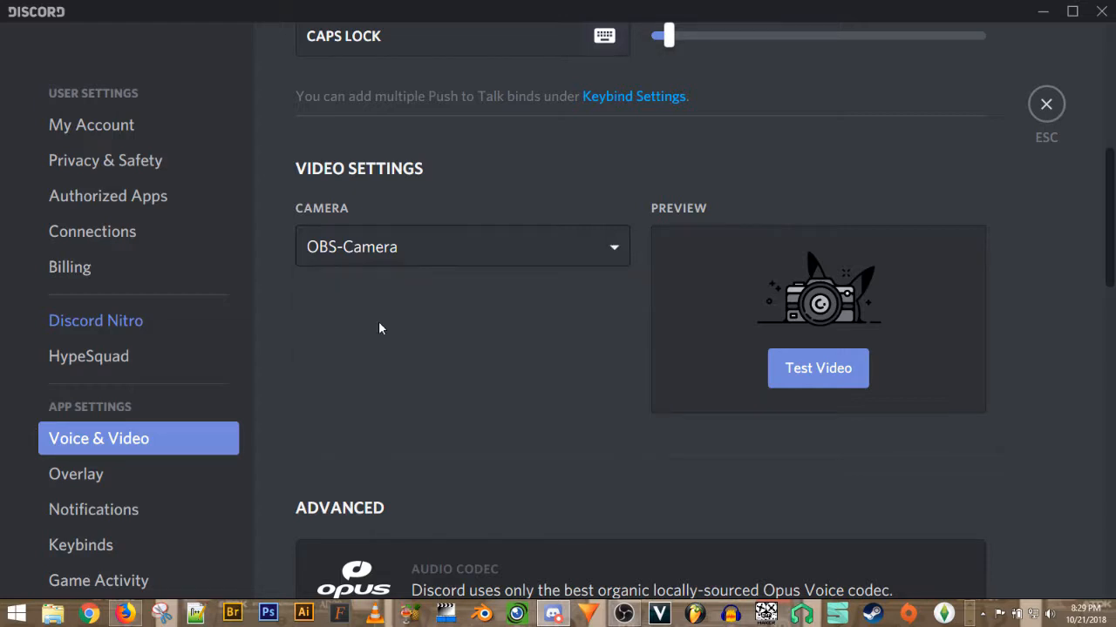
pyautogui.click(375, 276)
pyautogui.click(376, 373)
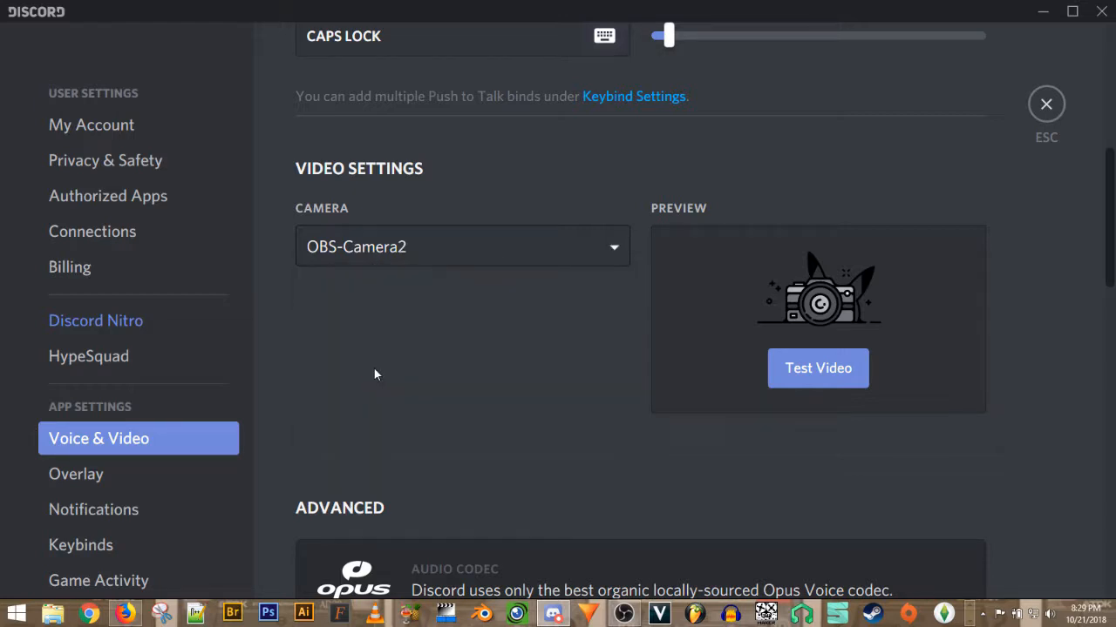
pyautogui.click(433, 288)
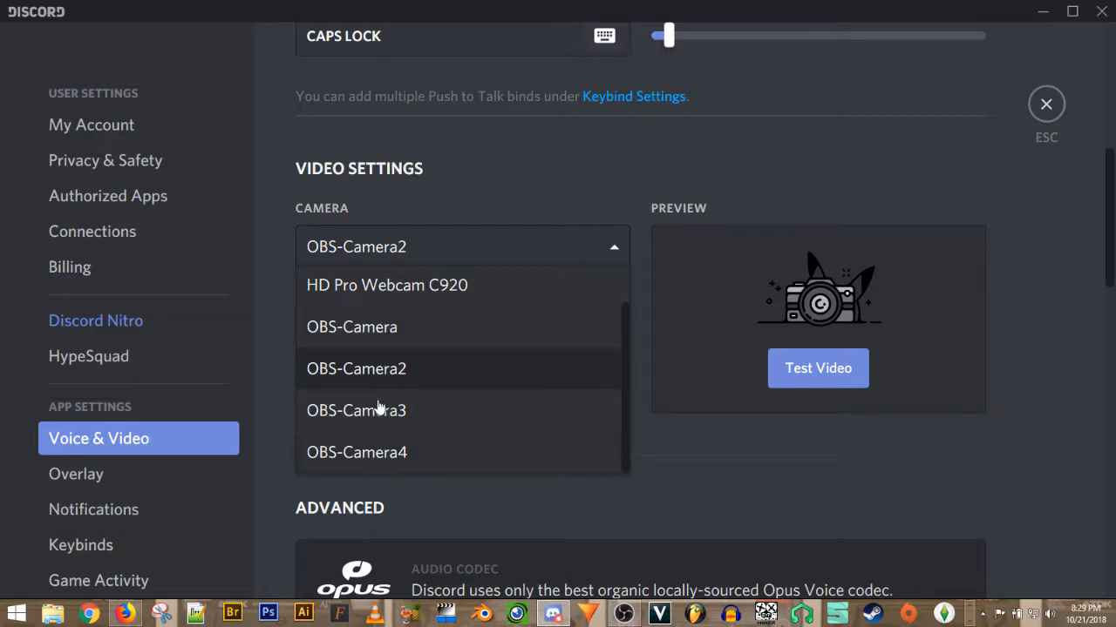
pyautogui.click(359, 330)
# - Start Discord's Test Video preview
pyautogui.scroll(3, 414, 335)
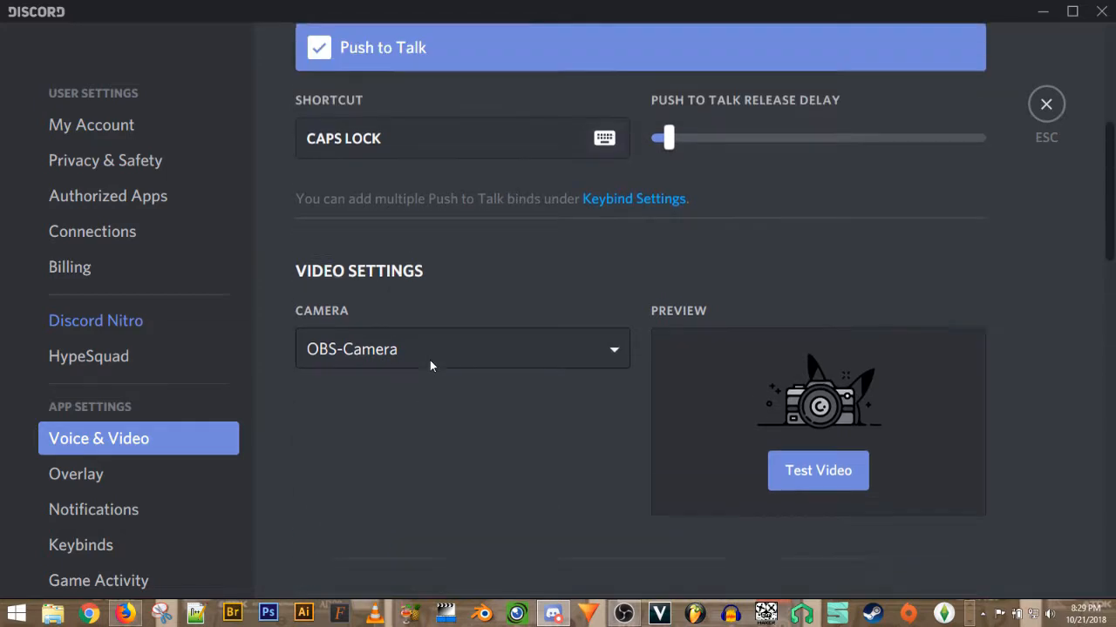
pyautogui.scroll(-2, 373, 390)
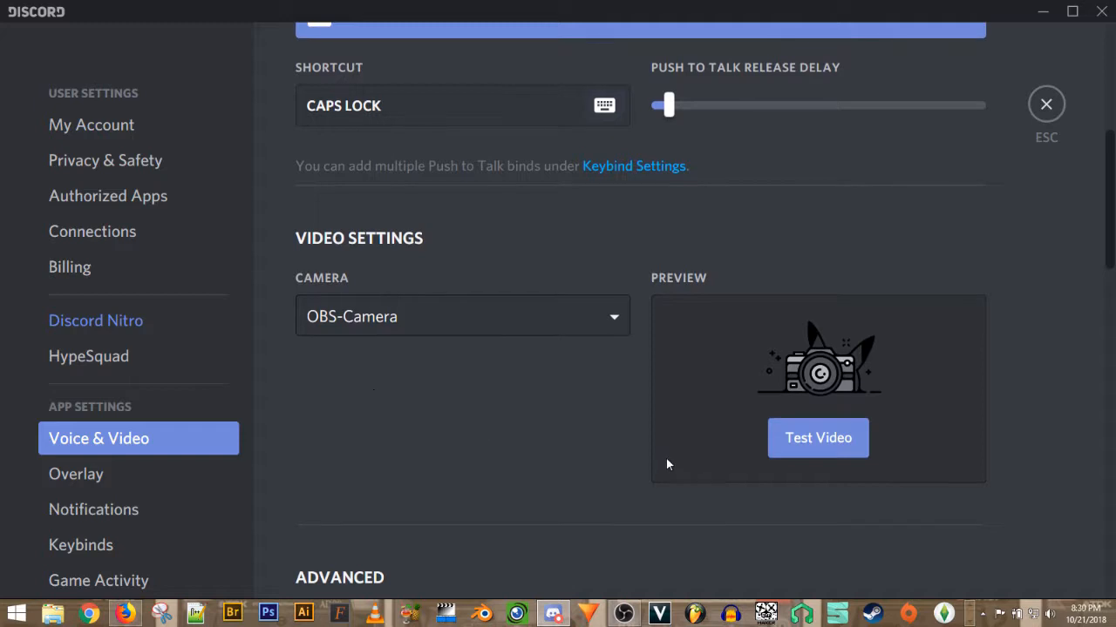
pyautogui.click(805, 439)
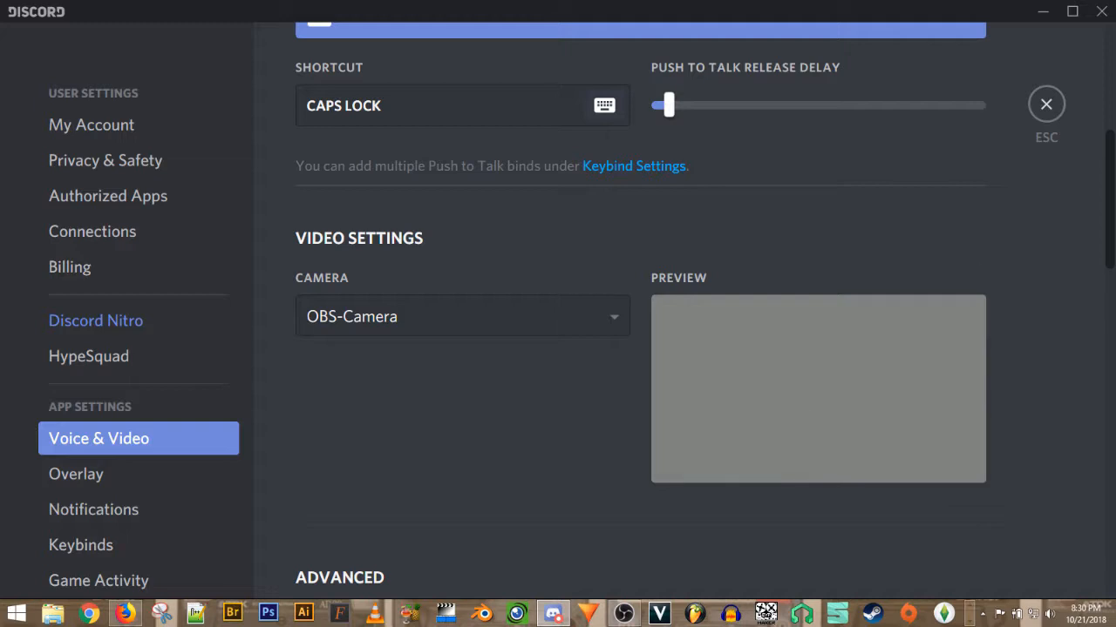
# - Return to the OBS monitor and toggle VirtualCam's Keep Aspect Ratio on, then off again
pyautogui.click(59, 471)
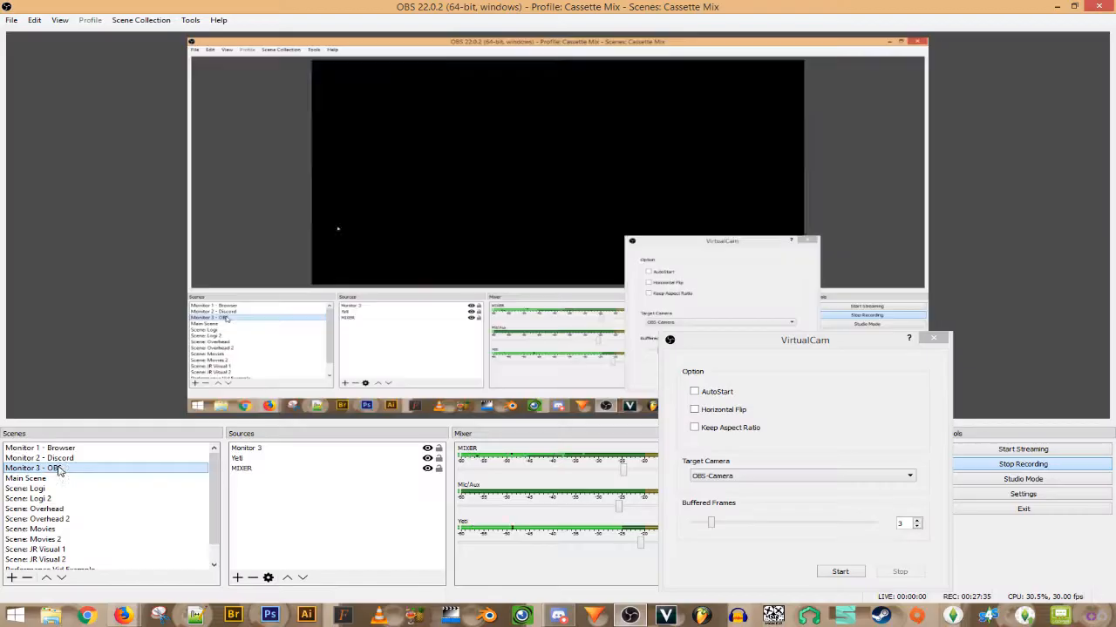
pyautogui.click(861, 348)
pyautogui.moveTo(862, 348); pyautogui.dragTo(623, 101)
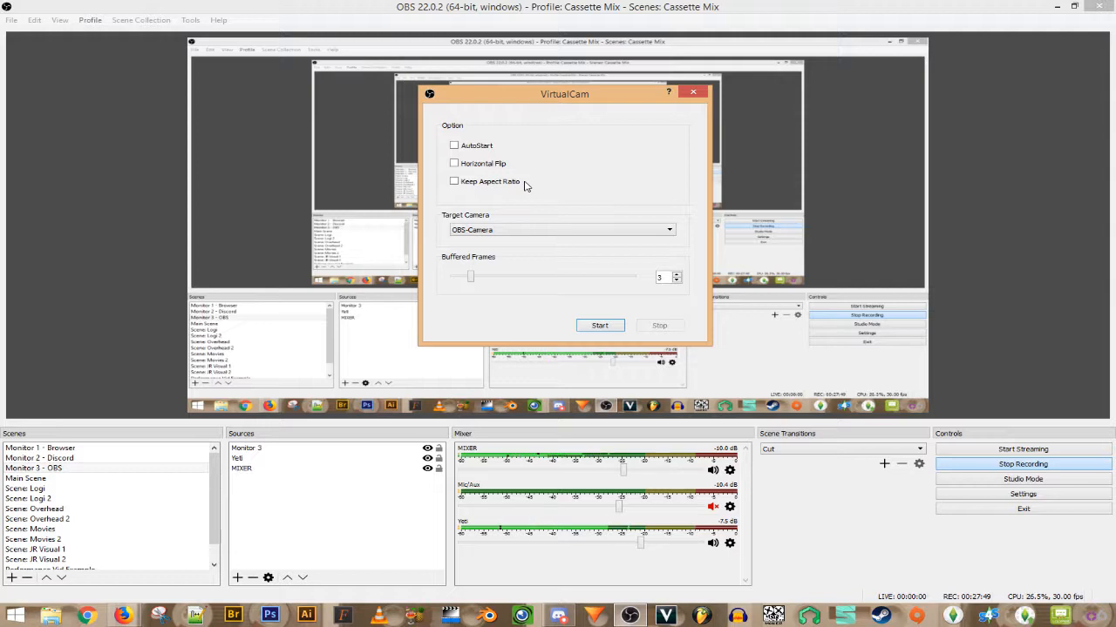
pyautogui.click(477, 185)
pyautogui.click(481, 189)
# - Set the VirtualCam target camera to OBS-Camera after trying OBS-Camera2
pyautogui.click(541, 230)
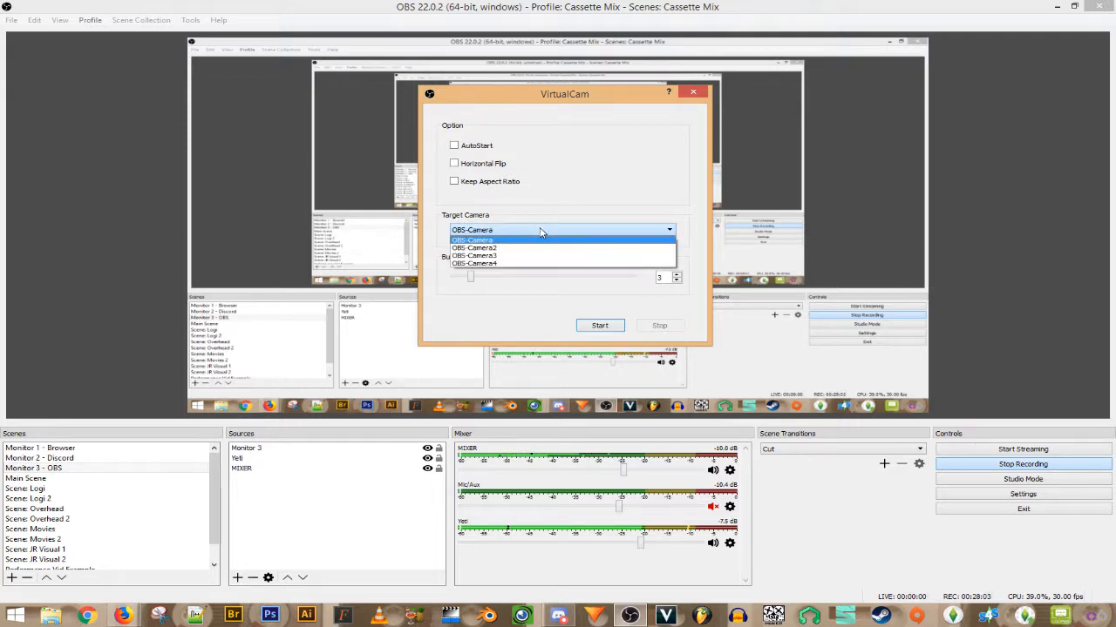
pyautogui.click(530, 247)
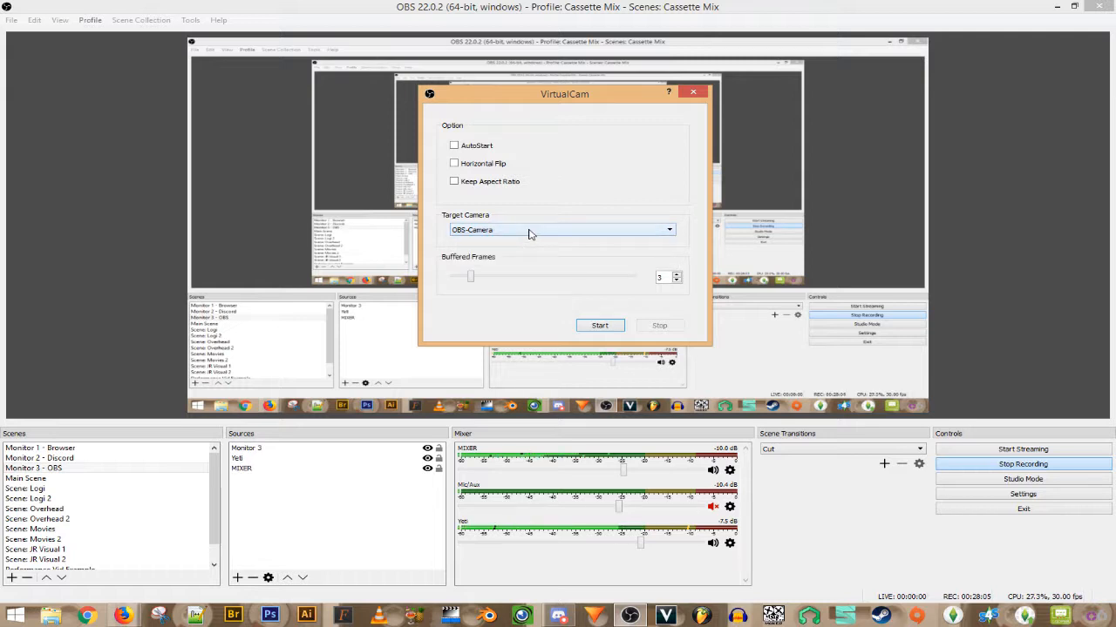
pyautogui.click(528, 232)
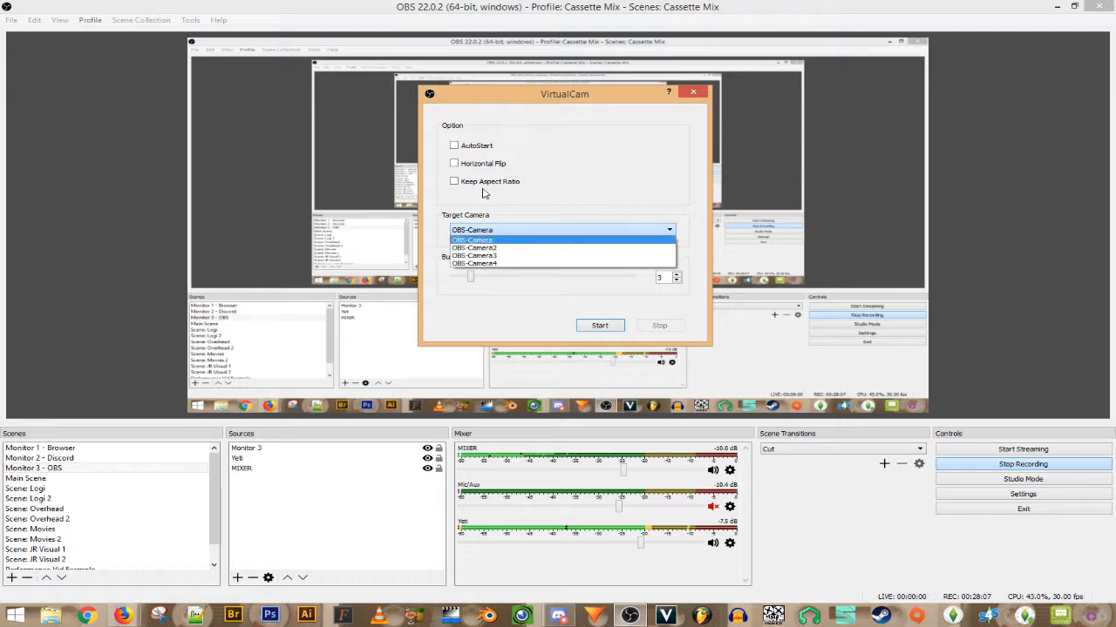
pyautogui.click(517, 249)
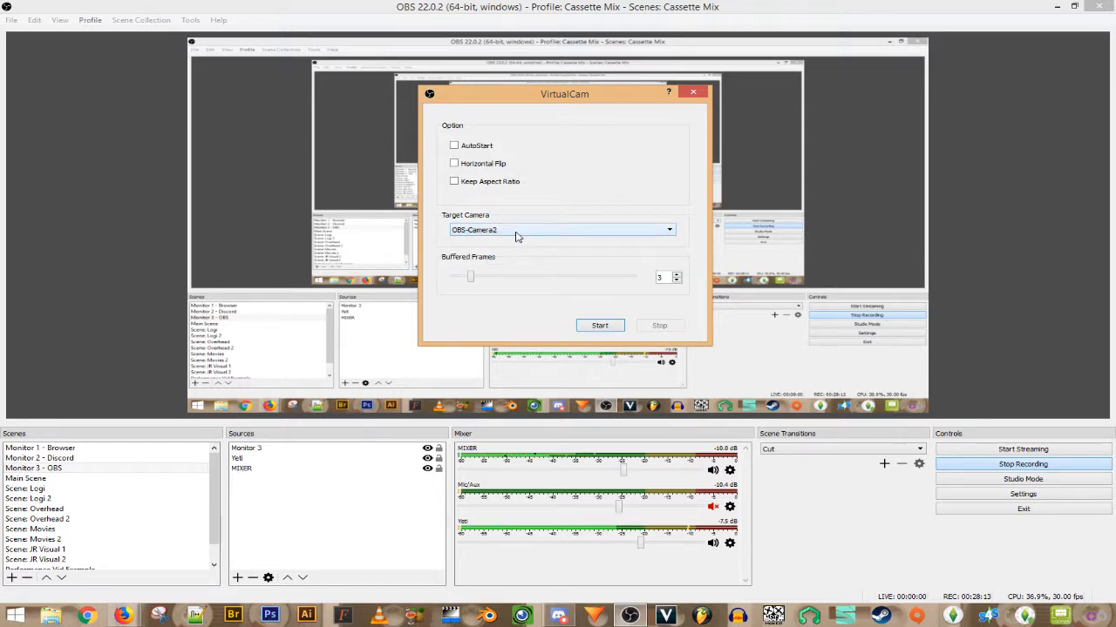
pyautogui.click(515, 232)
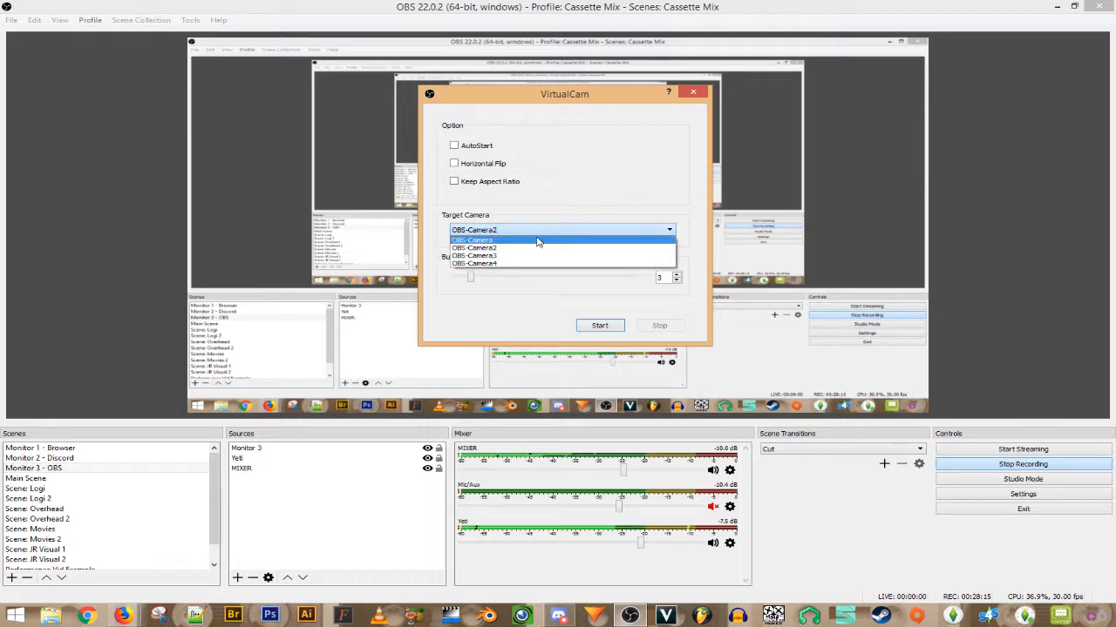
pyautogui.click(538, 241)
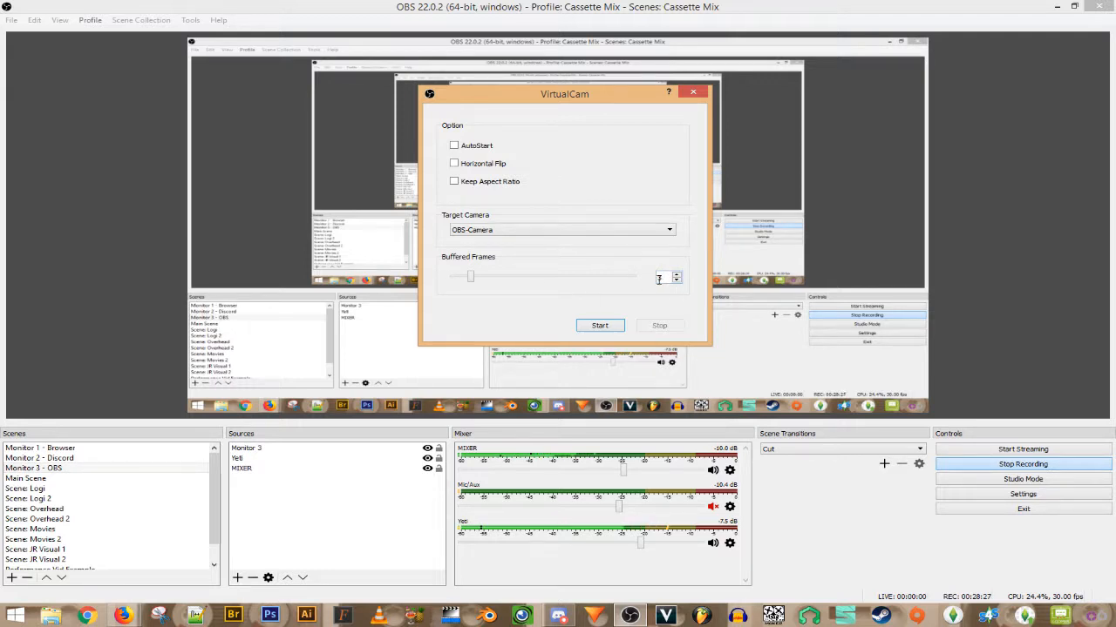
# - Start VirtualCam to OBS-Camera, move the dialog to show the live echo, then select Monitor 2 - Discord
pyautogui.click(599, 326)
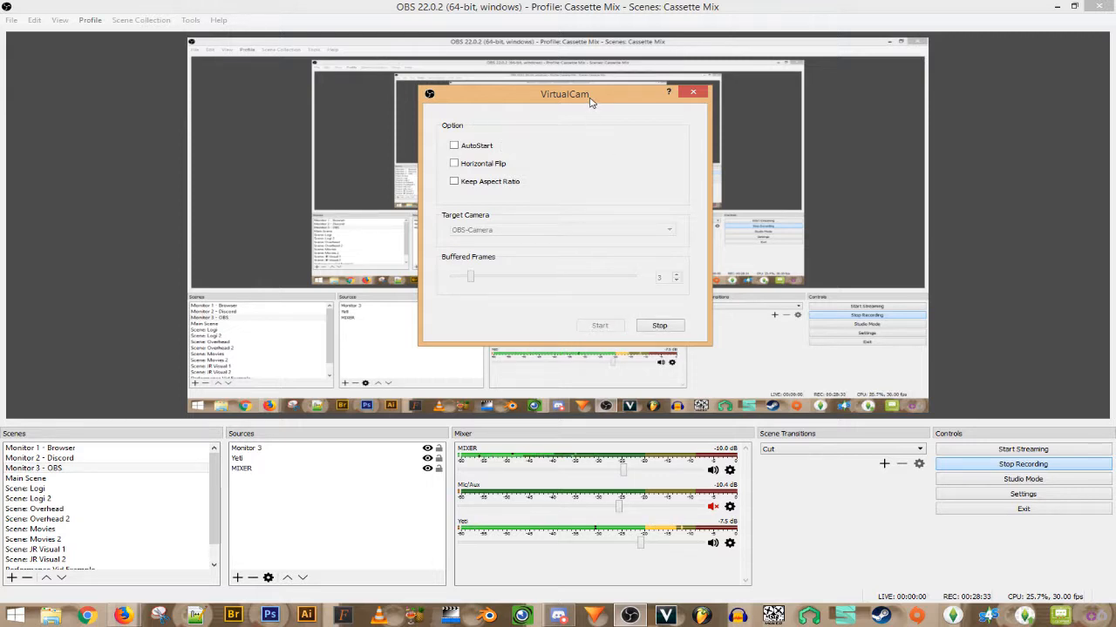
pyautogui.moveTo(590, 102); pyautogui.dragTo(271, 116)
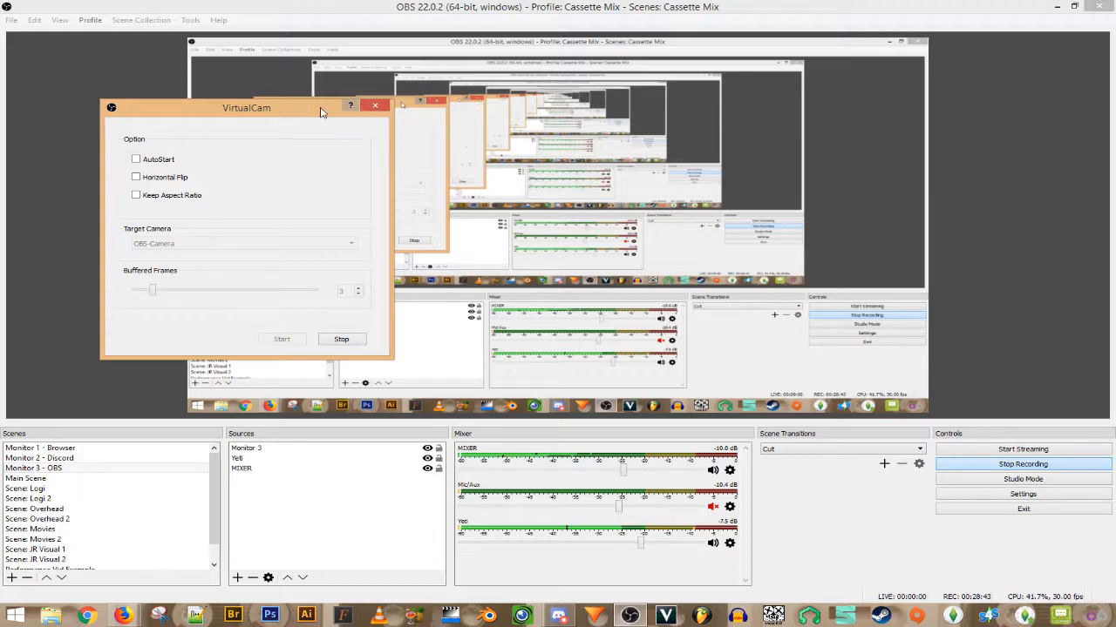
pyautogui.moveTo(320, 111); pyautogui.dragTo(279, 140)
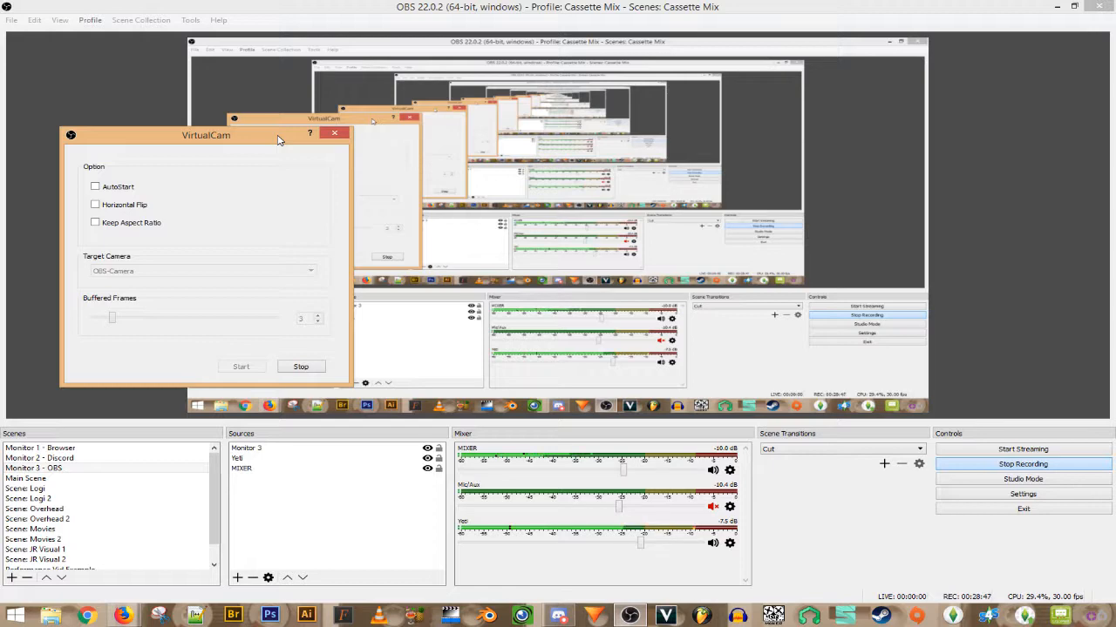
pyautogui.moveTo(279, 139); pyautogui.dragTo(0, 237)
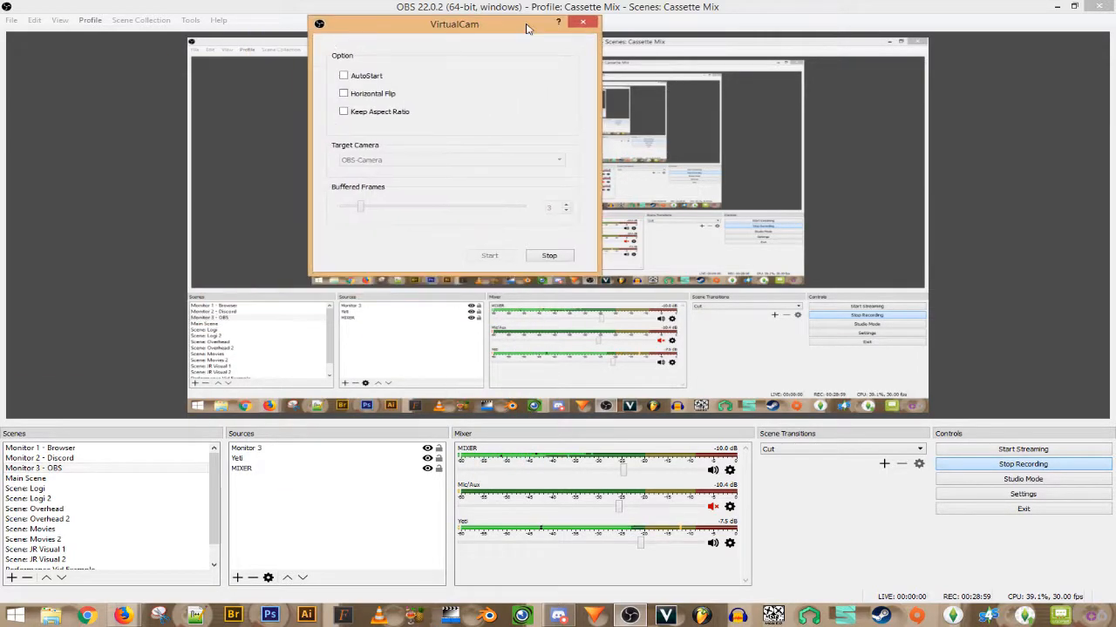
pyautogui.moveTo(0, 113); pyautogui.dragTo(261, 72)
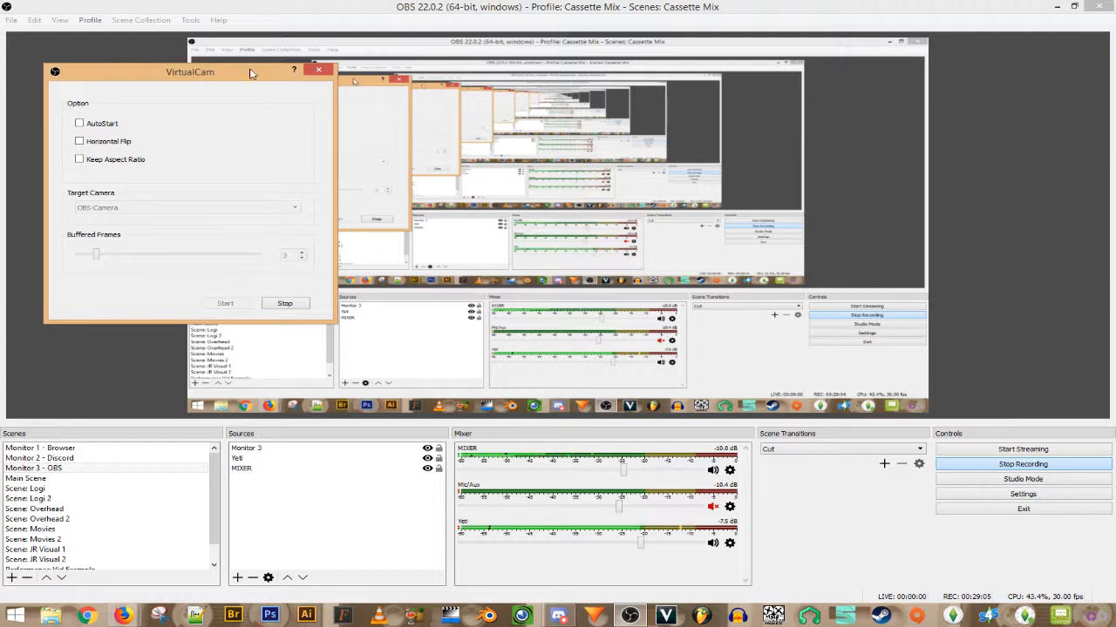
pyautogui.moveTo(249, 68); pyautogui.dragTo(0, 153)
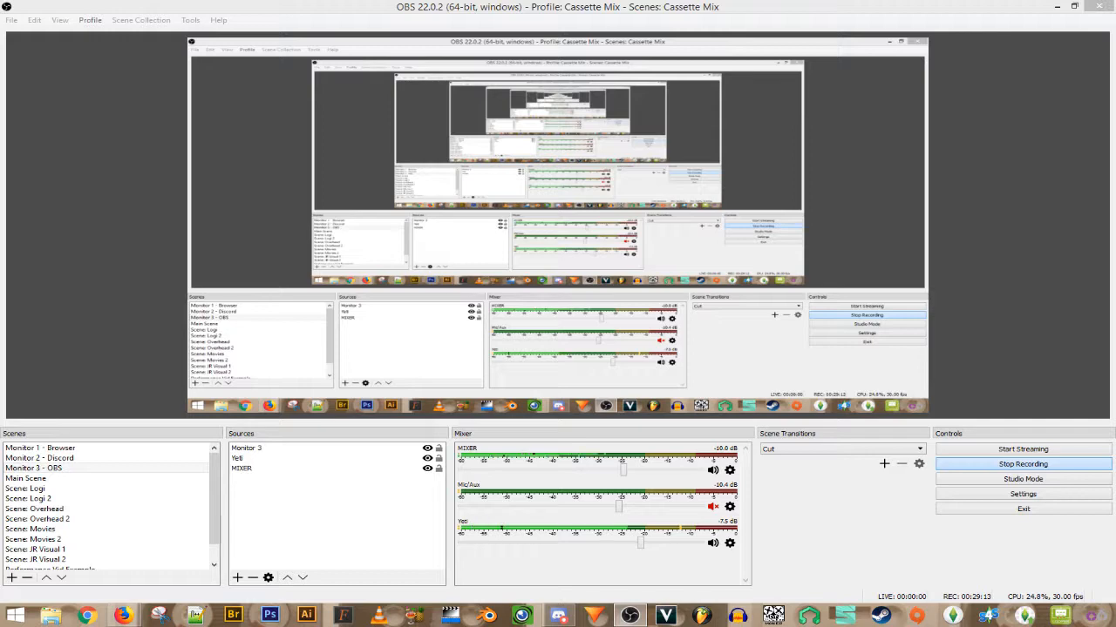
pyautogui.click(76, 459)
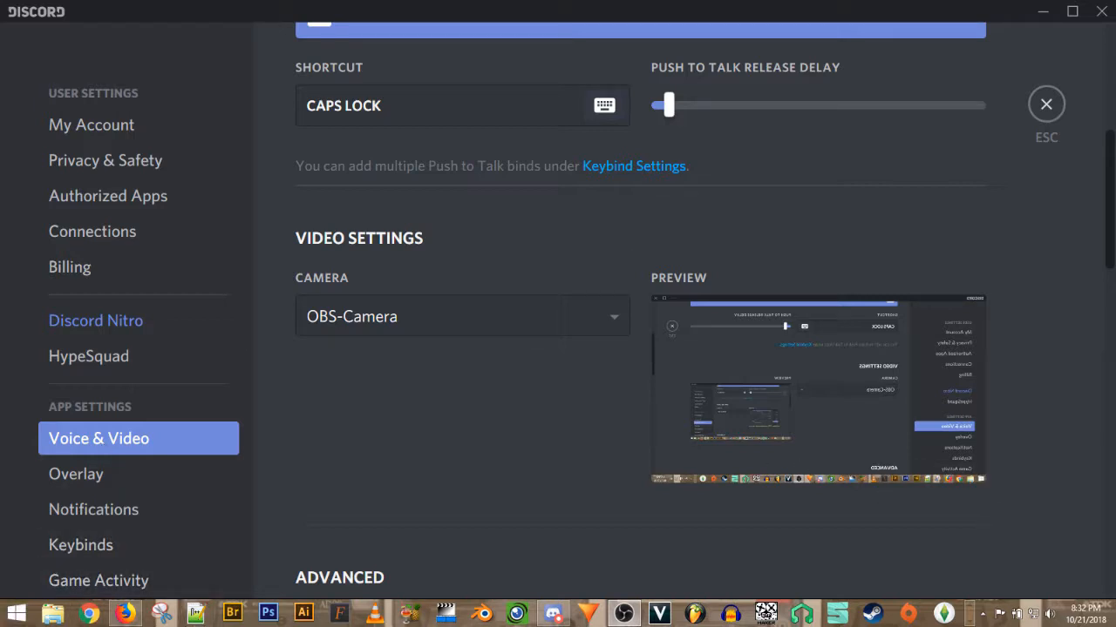
# - Move the VirtualCam window aside, out of the way of Discord's preview
pyautogui.moveTo(383, 269); pyautogui.dragTo(133, 168)
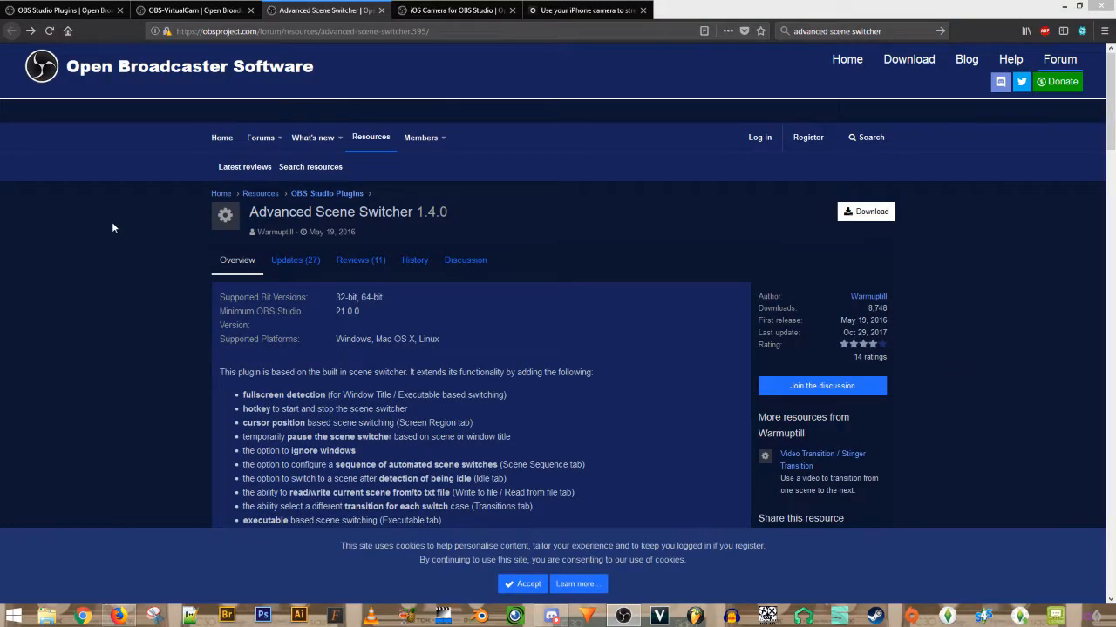
pyautogui.click(185, 10)
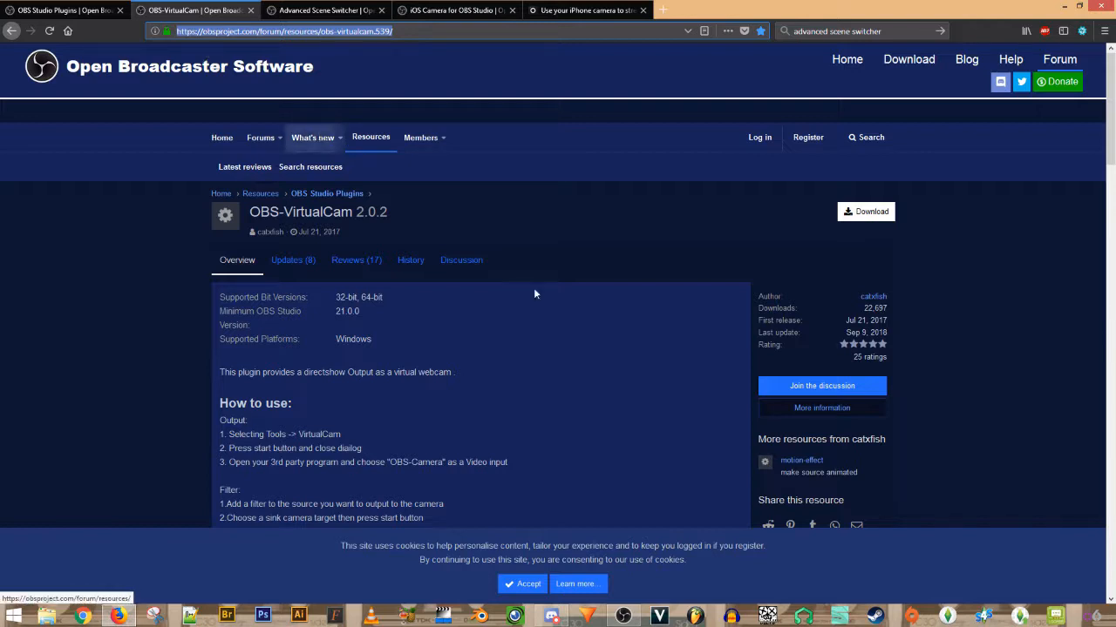
pyautogui.scroll(-2, 1108, 134)
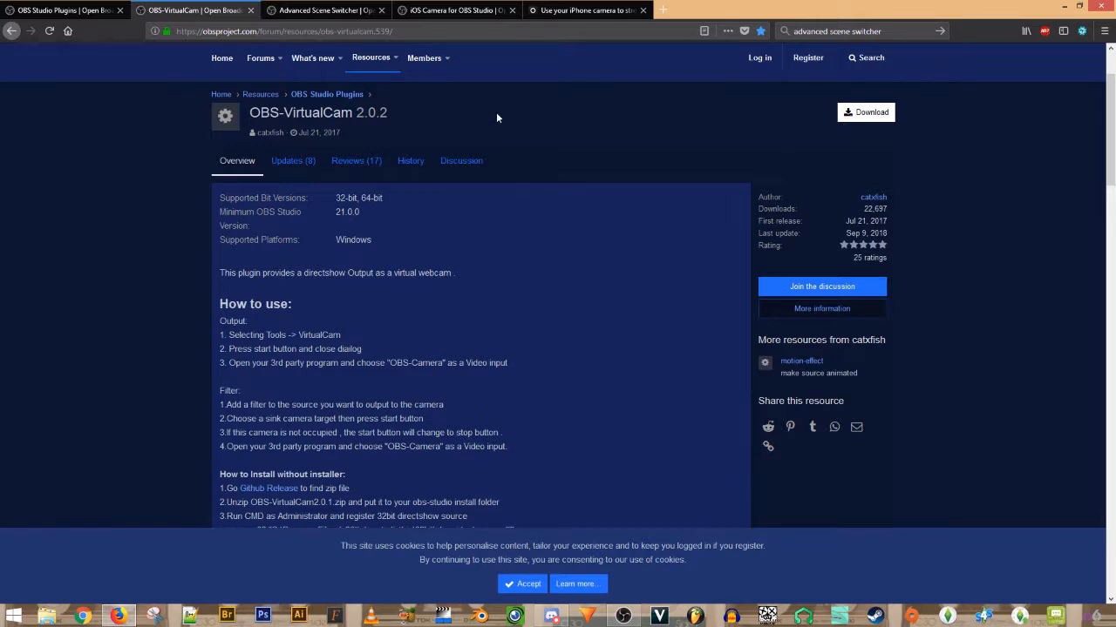
pyautogui.moveTo(1114, 0)
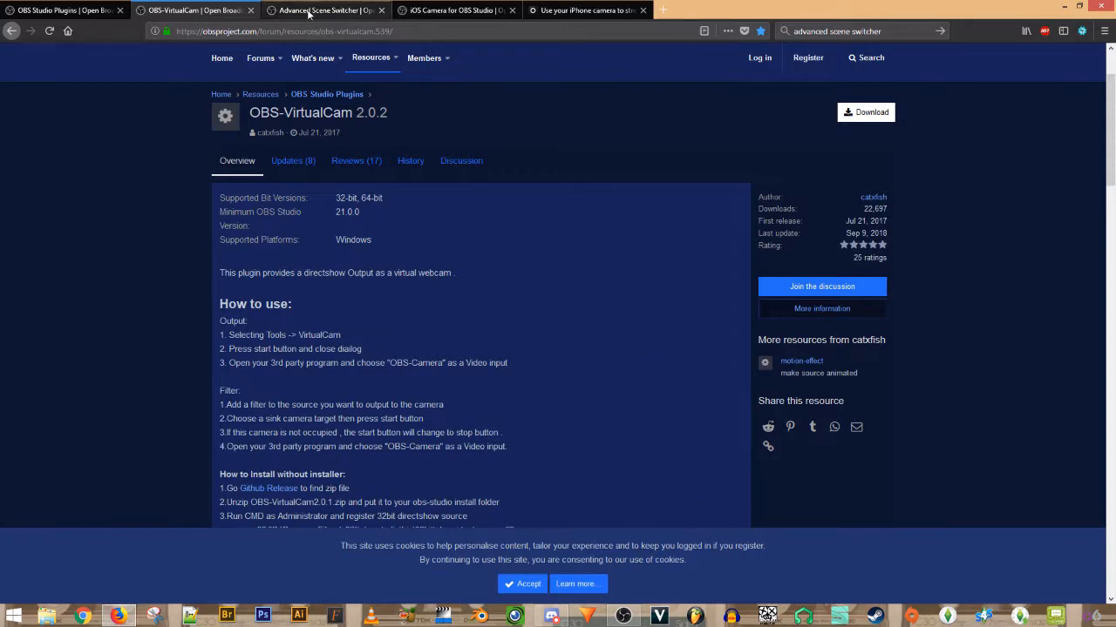
pyautogui.click(307, 13)
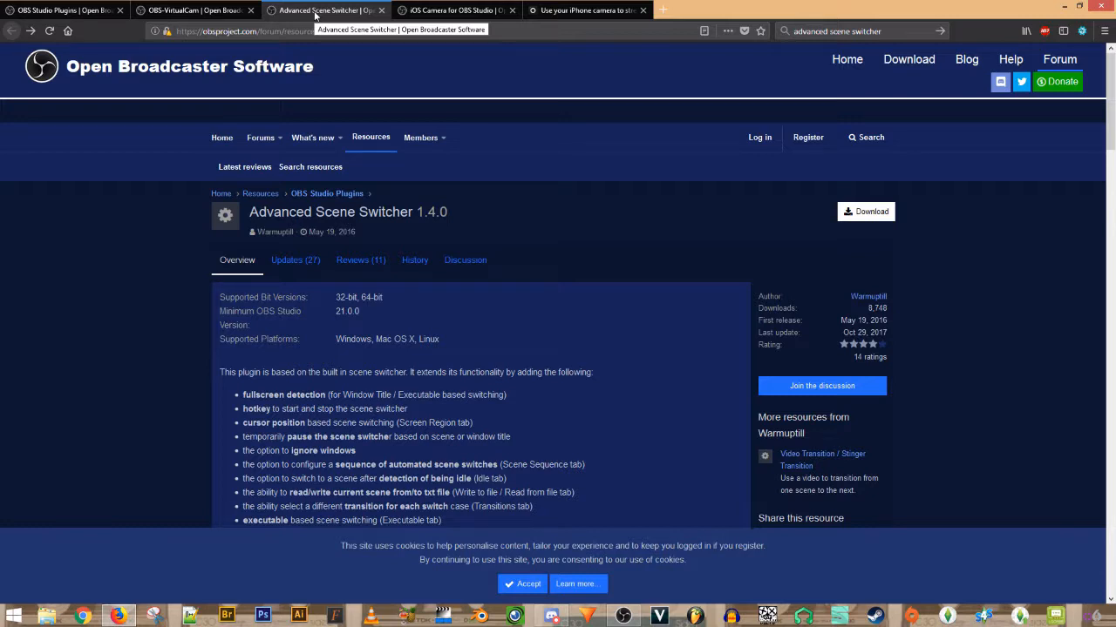
# - Open the iOS Camera for OBS Studio 2.3.1 tab and scroll through its $16 iPhone app overview
pyautogui.click(426, 12)
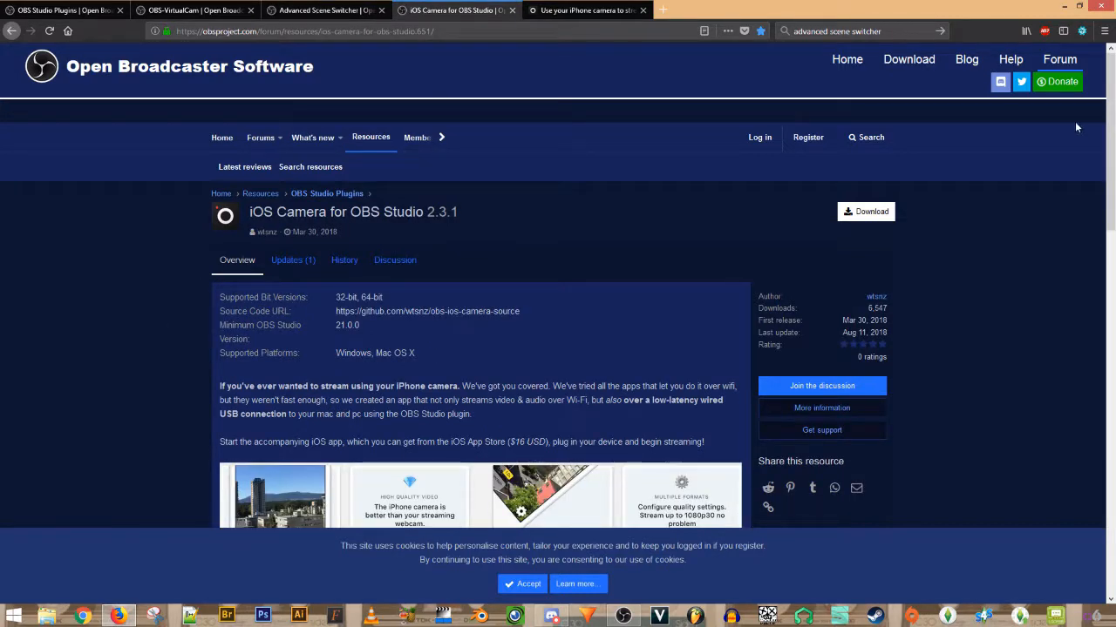
pyautogui.moveTo(1112, 119); pyautogui.dragTo(1113, 224)
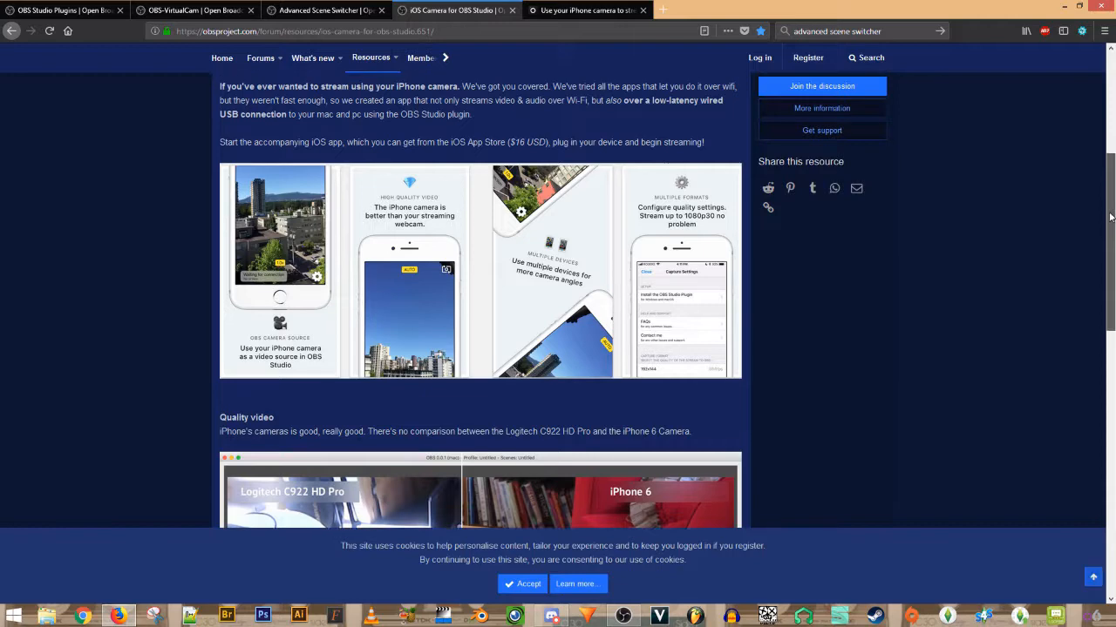
pyautogui.scroll(-5, 462, 378)
pyautogui.scroll(6, 462, 377)
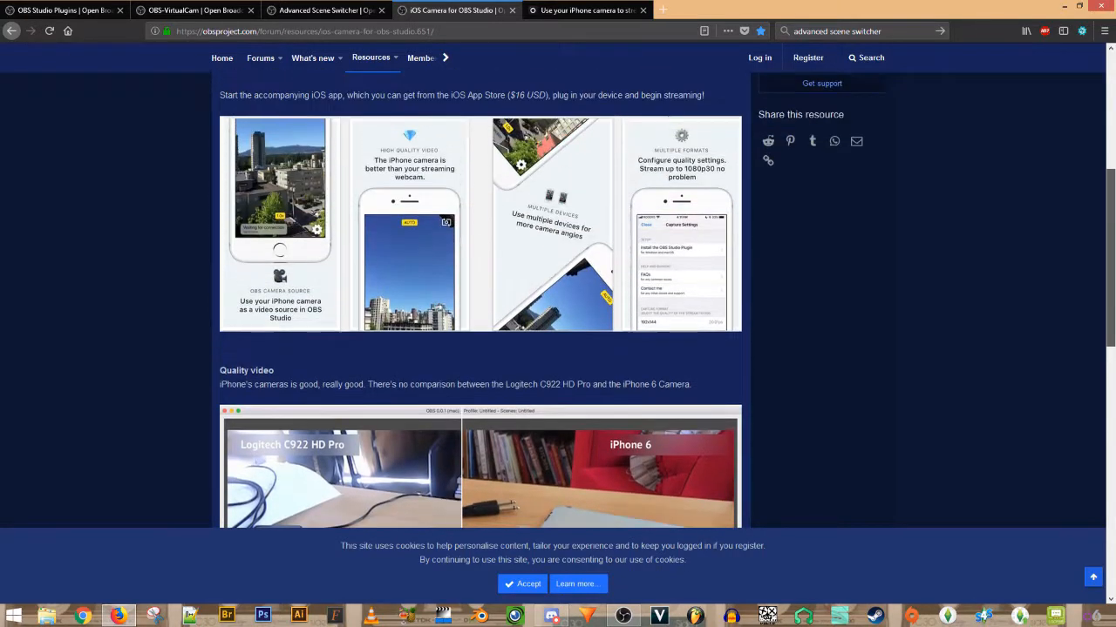
pyautogui.scroll(3, 480, 349)
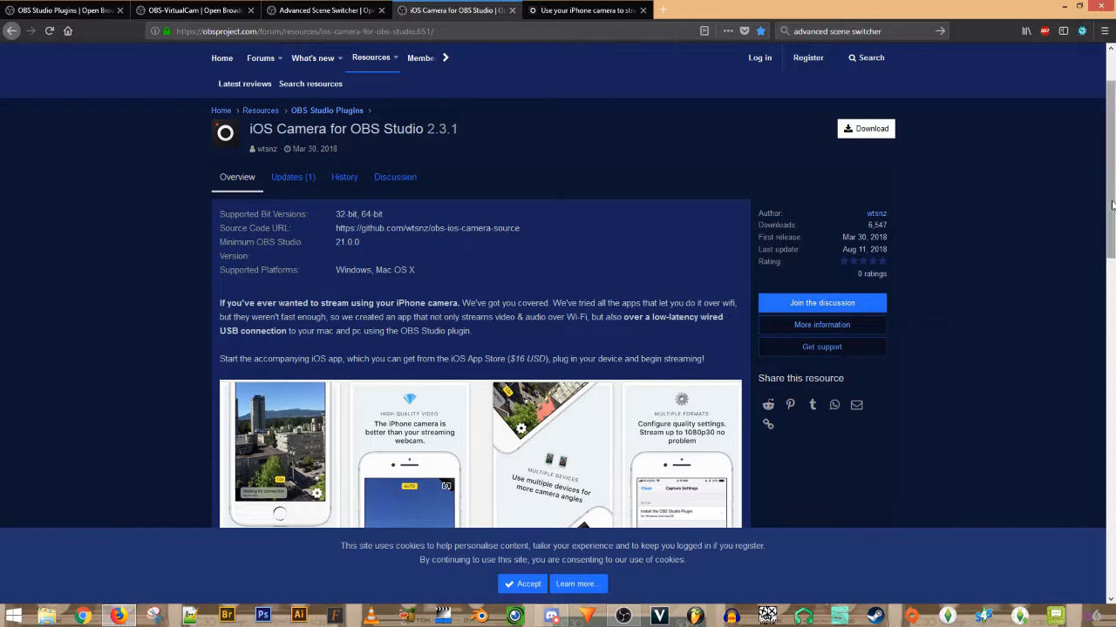
pyautogui.scroll(2, 1005, 311)
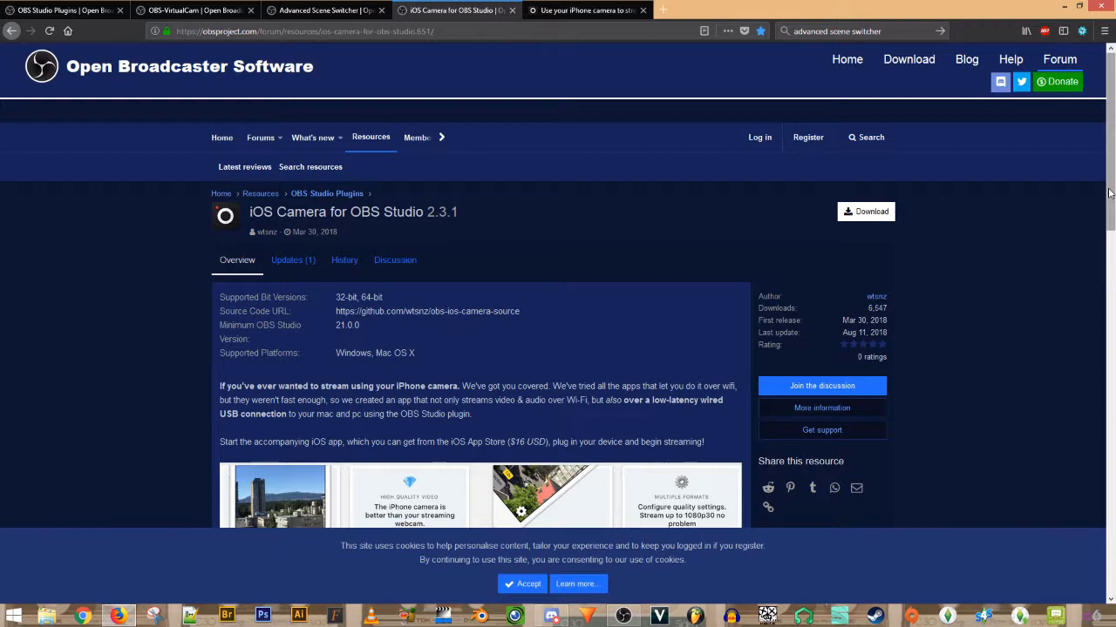
pyautogui.scroll(-3, 759, 304)
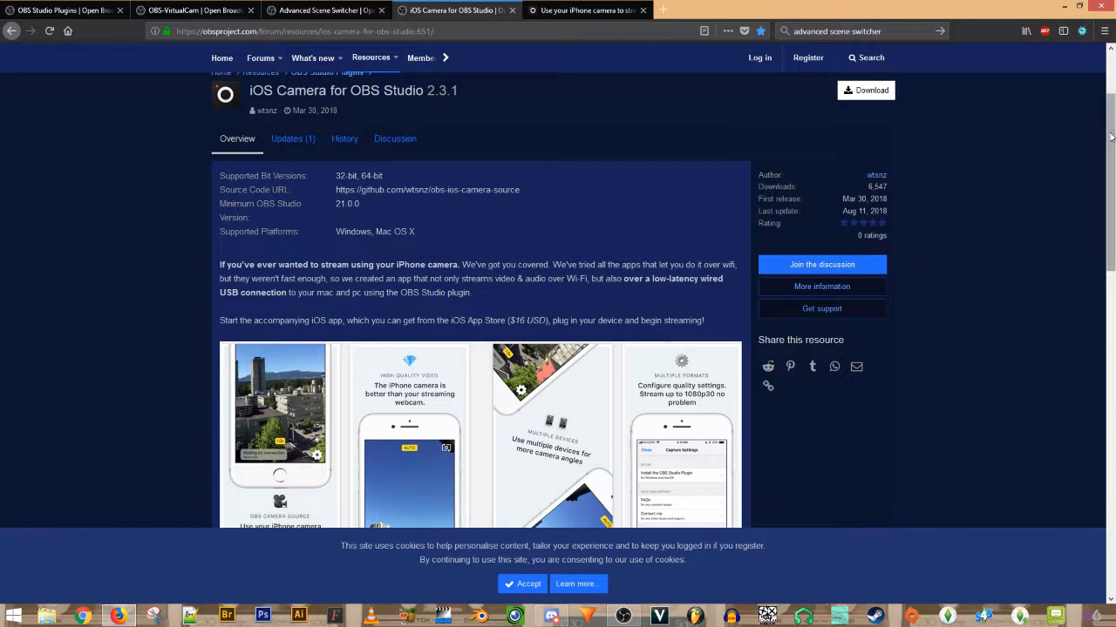
pyautogui.moveTo(1112, 137); pyautogui.dragTo(1112, 140)
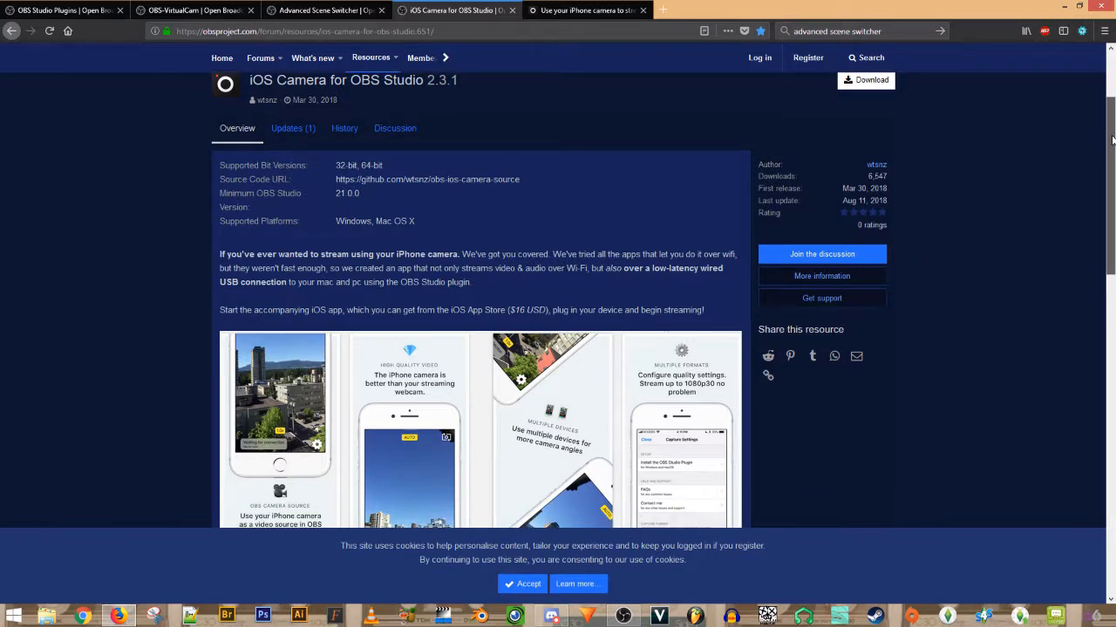
pyautogui.scroll(-3, 1001, 236)
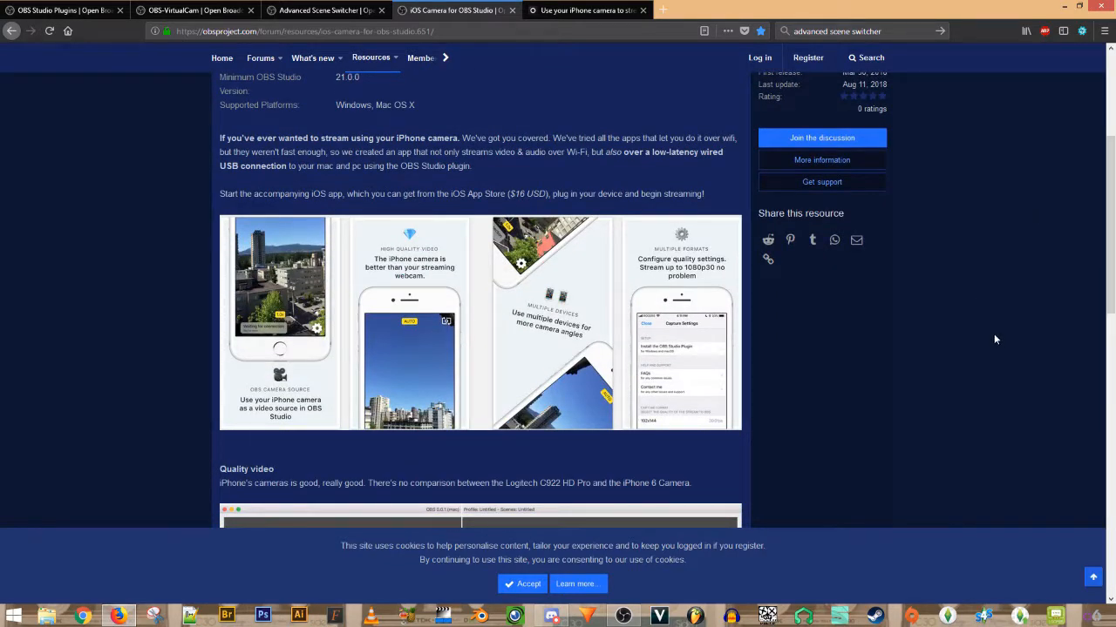